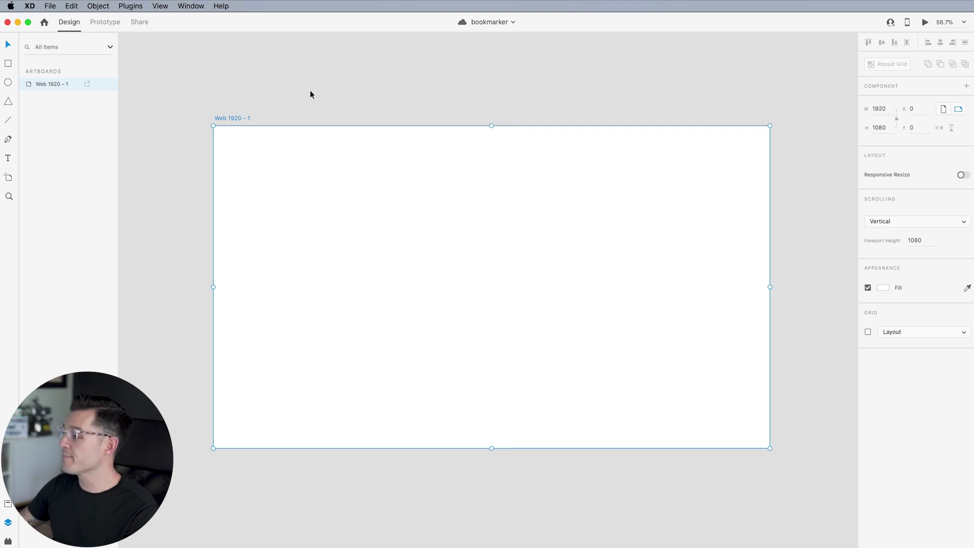
Zoom in on the artboard, name it '1' with its layout grid shown, and save the bookmarker document
left_click(331, 98)
left_click_drag(328, 94, 323, 96)
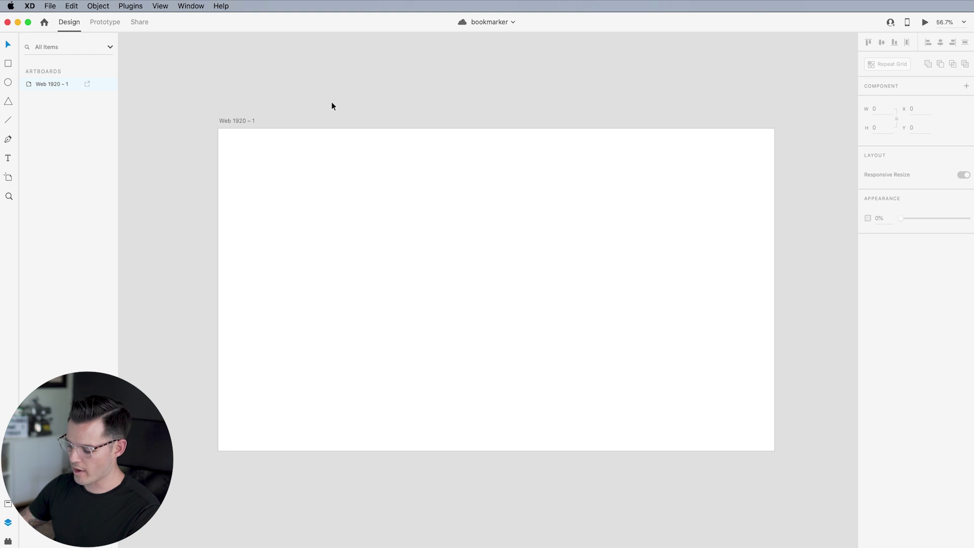
key("z")
left_click_drag(198, 109, 783, 462)
left_click(694, 375)
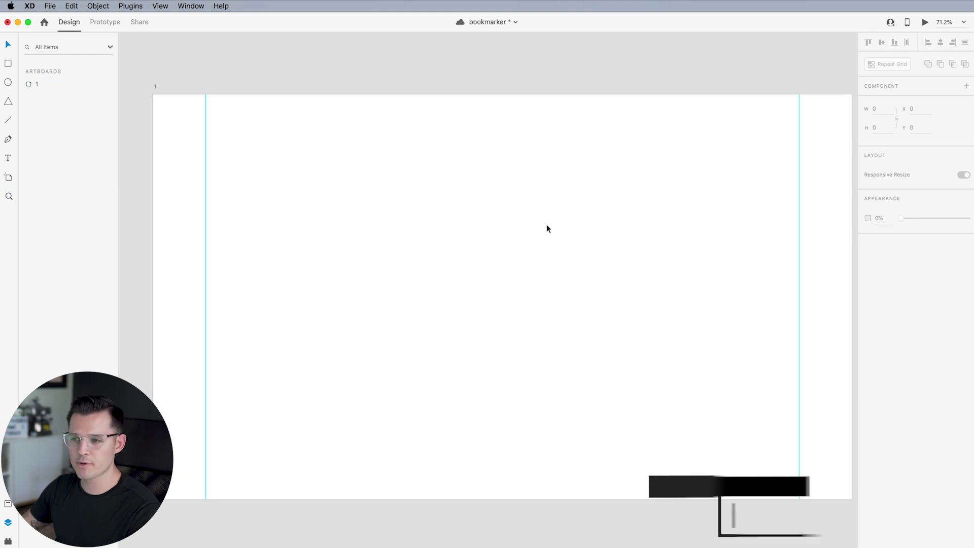
key("super+s")
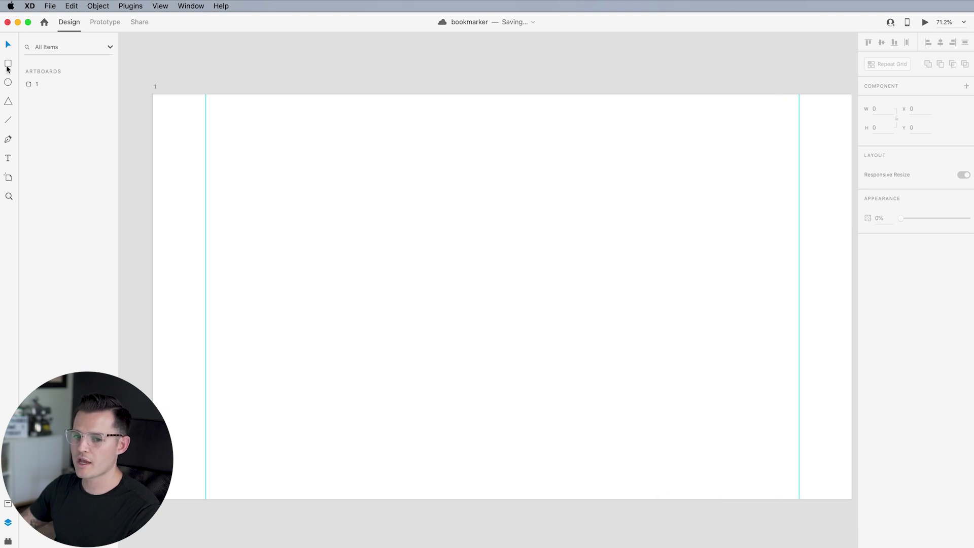
Draw a full-height 426-wide sidebar rectangle at X 0 and place a copy beside it
mouse_move(148, 94)
left_mouse_down()
mouse_move(276, 469)
mouse_move(308, 499)
left_mouse_up()
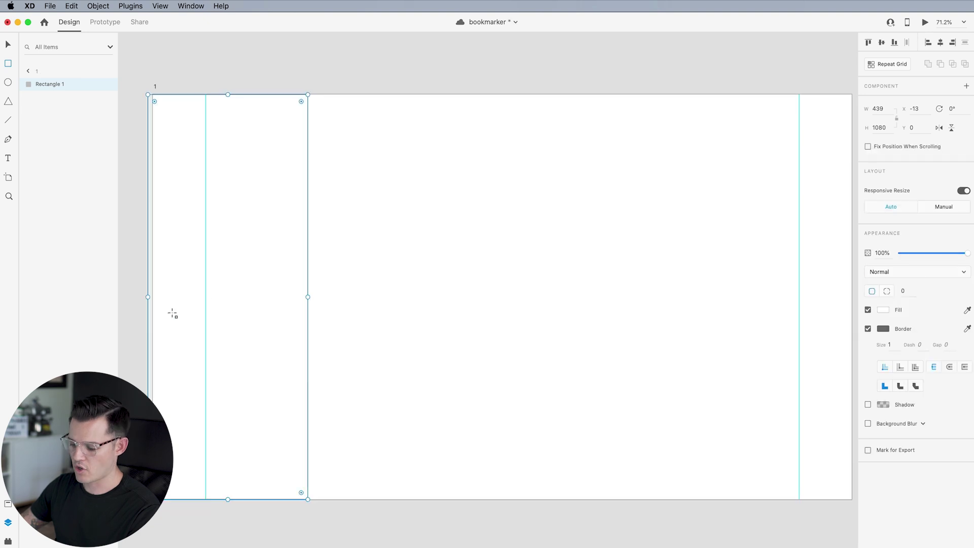
left_click_drag(145, 297, 152, 297)
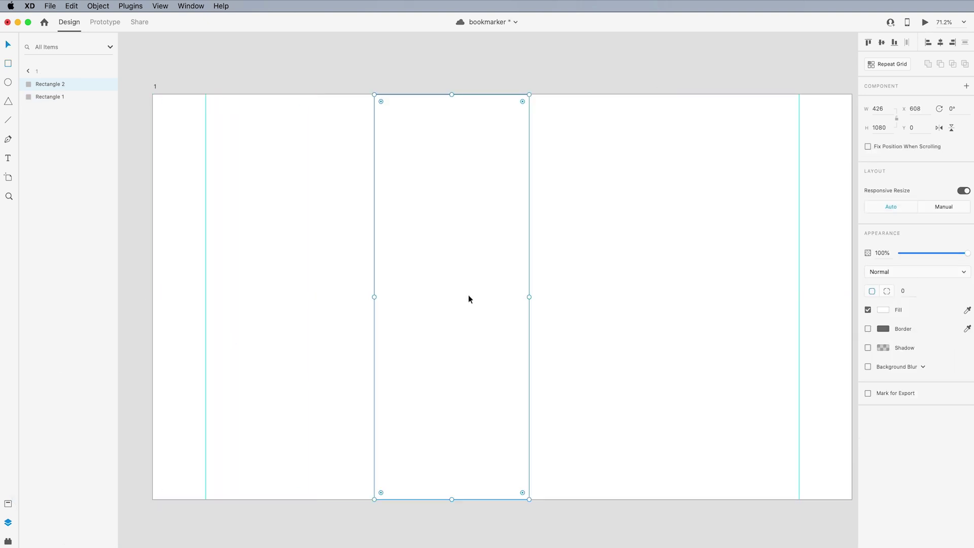
left_click_drag(467, 298, 400, 299)
scroll(487, 284, "right", 2)
Stretch the copy to the artboard's right edge and fill it with #F8F8F8
left_click_drag(425, 278, 807, 279)
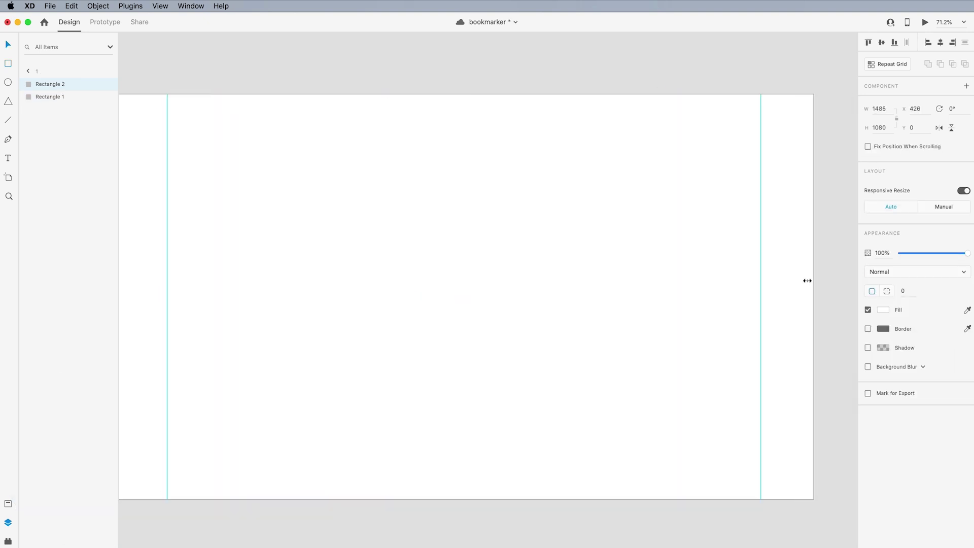
left_click(883, 310)
left_click(759, 261)
left_click(316, 66)
left_click(151, 77)
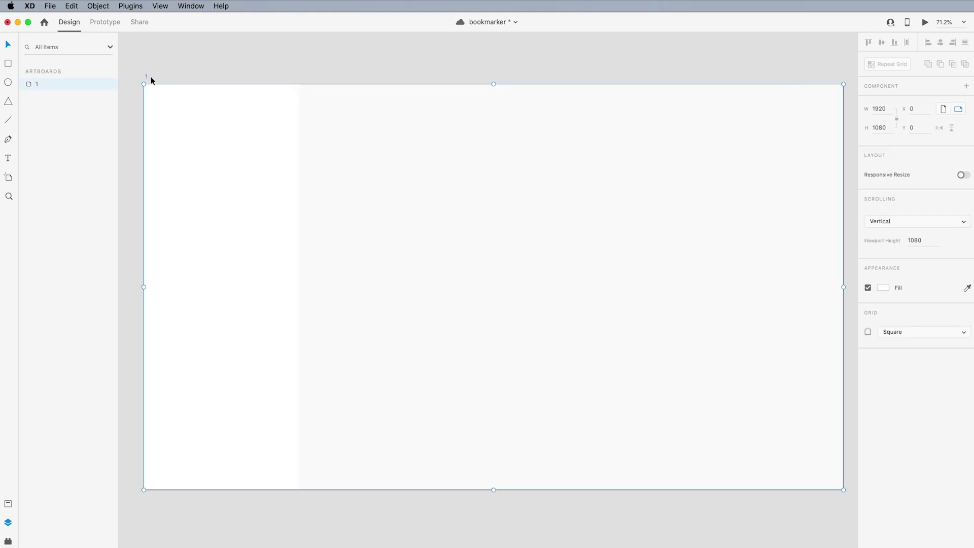
key("Escape")
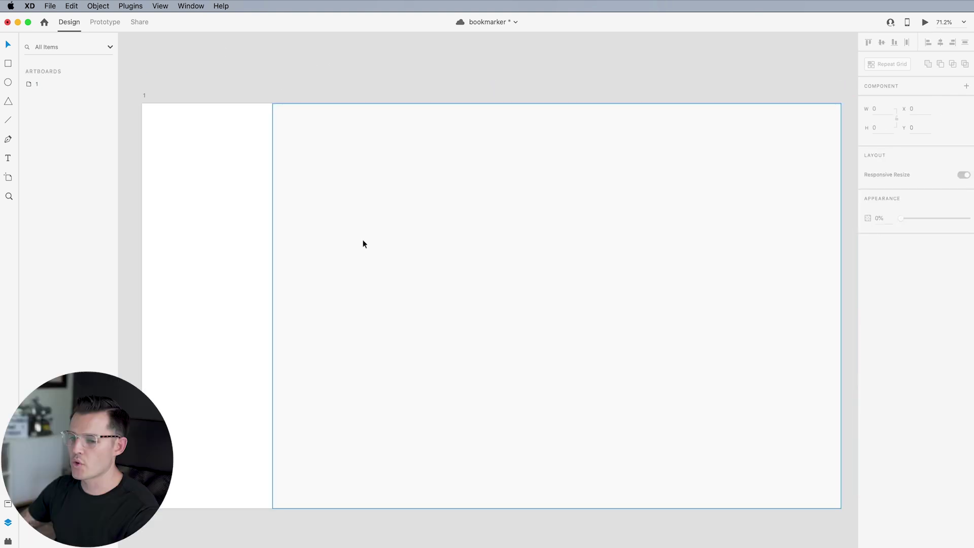
scroll(311, 83, "left", 2)
Draw a 67×67 square at the sidebar's top-left with 4 px corner radius
key("z")
left_click_drag(210, 89, 469, 388)
key("v")
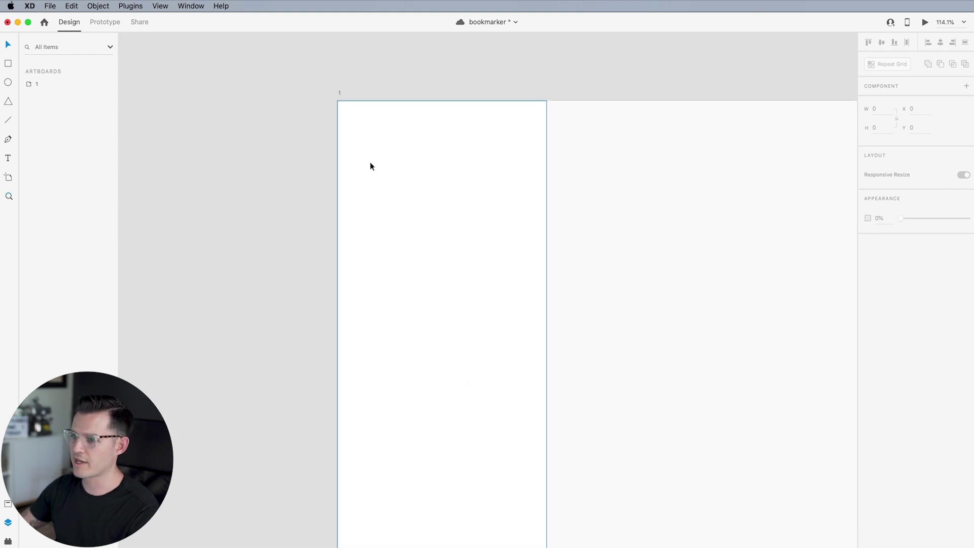
key("r")
left_click_drag(351, 114, 385, 129)
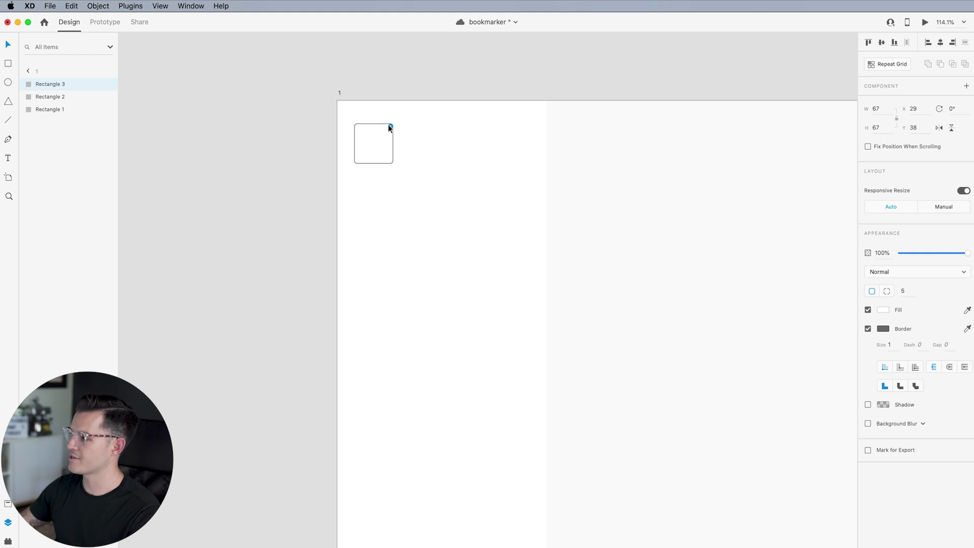
left_click_drag(389, 126, 390, 126)
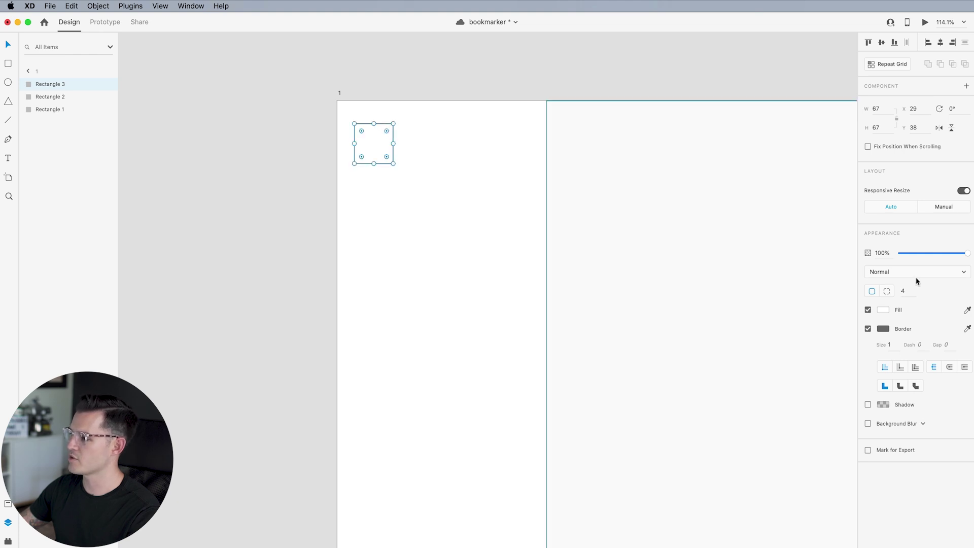
Give the square a pale grey #EDEDED border
scroll(349, 175, "up", 5)
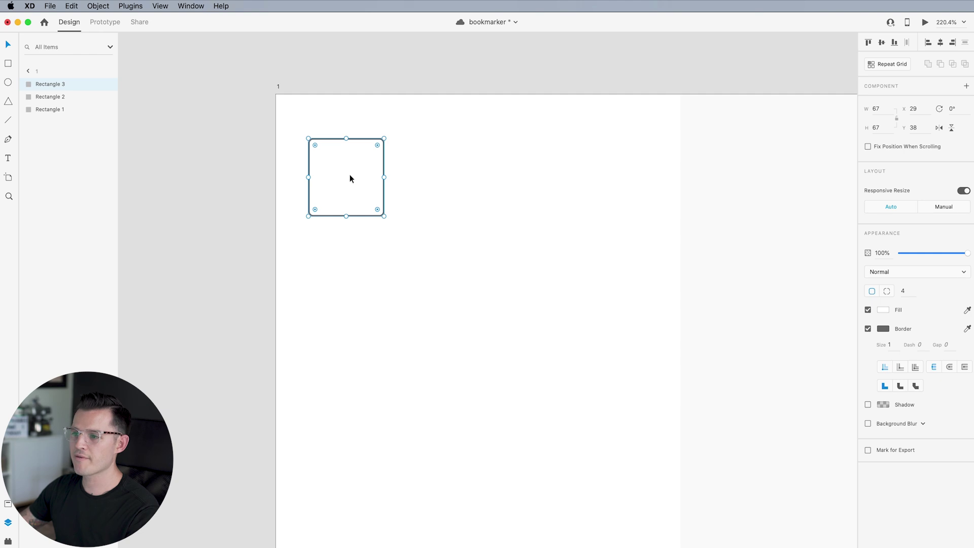
left_click(883, 329)
type("#FAFAFA")
key("Return")
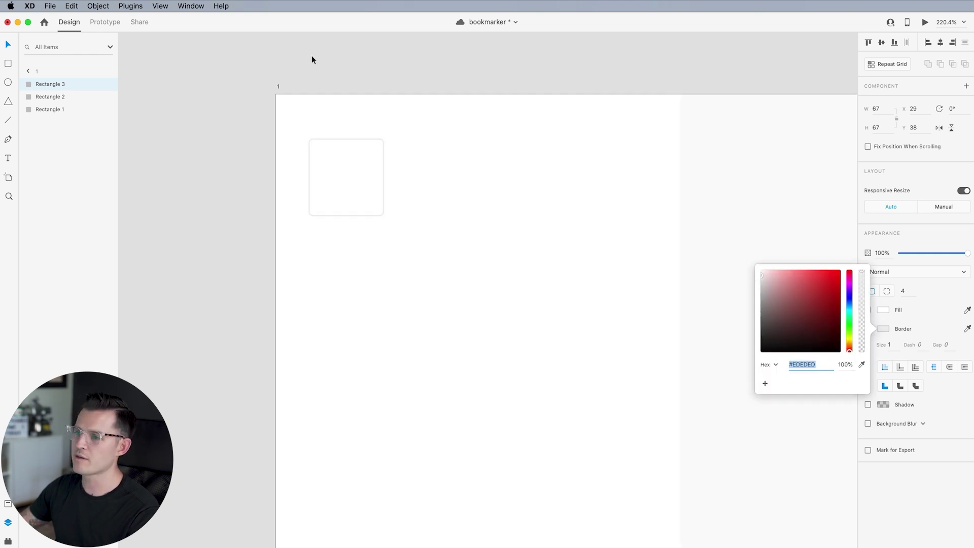
left_click(362, 189)
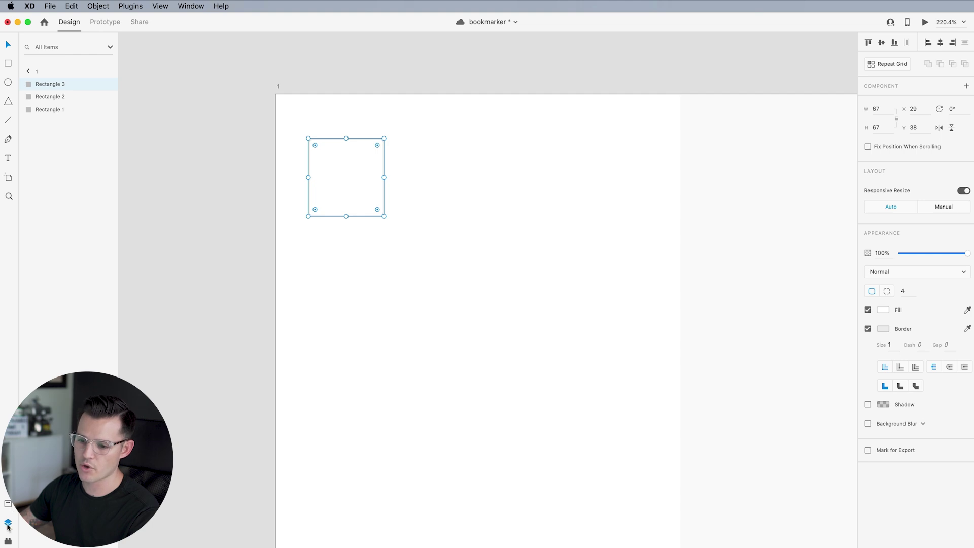
left_click(8, 541)
scroll(66, 304, "down", 5)
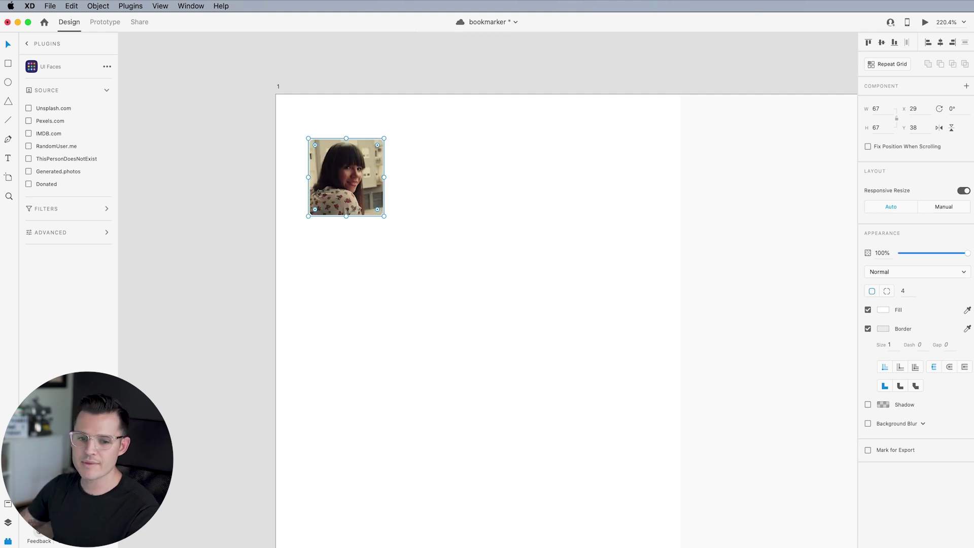
Remove the avatar photo's border and resize it to 55×55
left_click(225, 278)
left_click(321, 188)
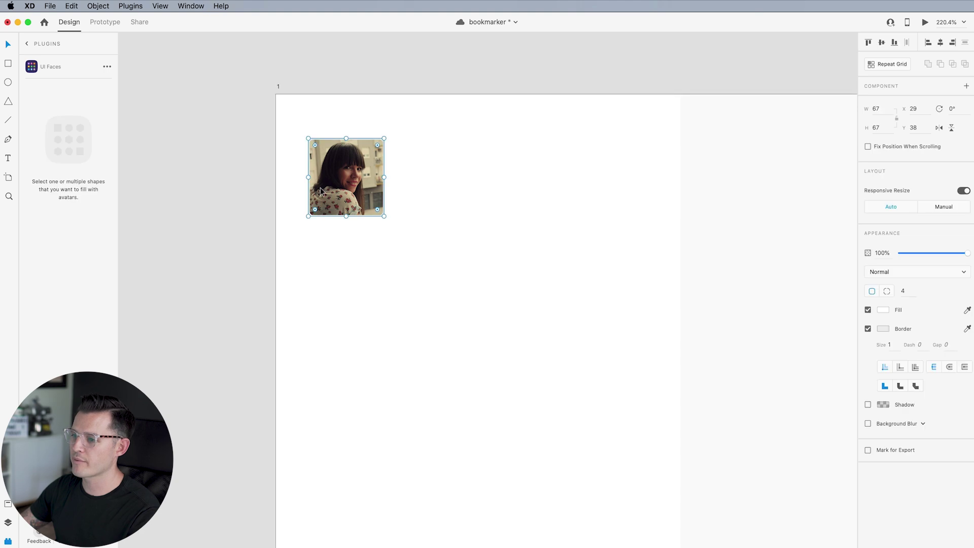
left_click(868, 329)
scroll(424, 256, "down", 3)
scroll(423, 257, "down", 3)
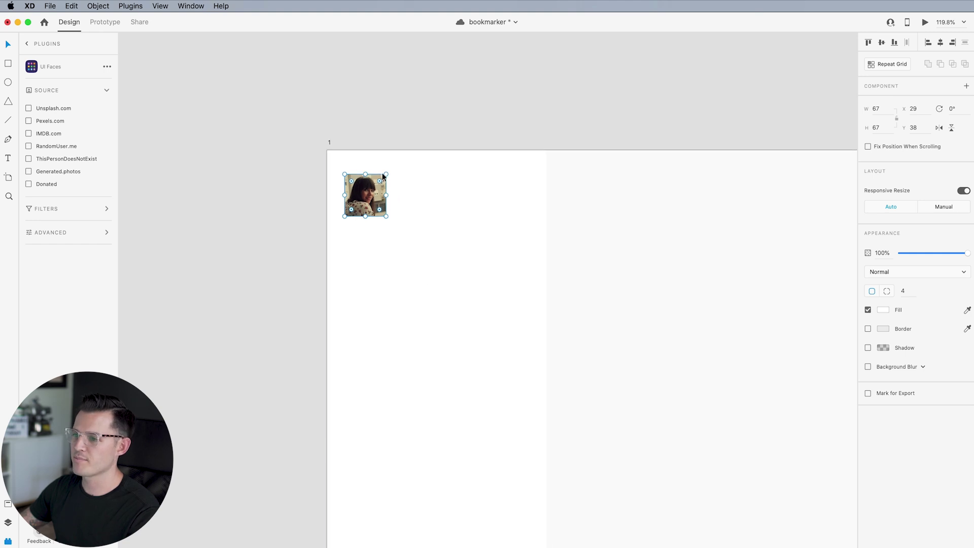
left_click_drag(385, 174, 378, 182)
scroll(384, 182, "up", 2)
Add a text line with the user's full name just below the avatar
key("t")
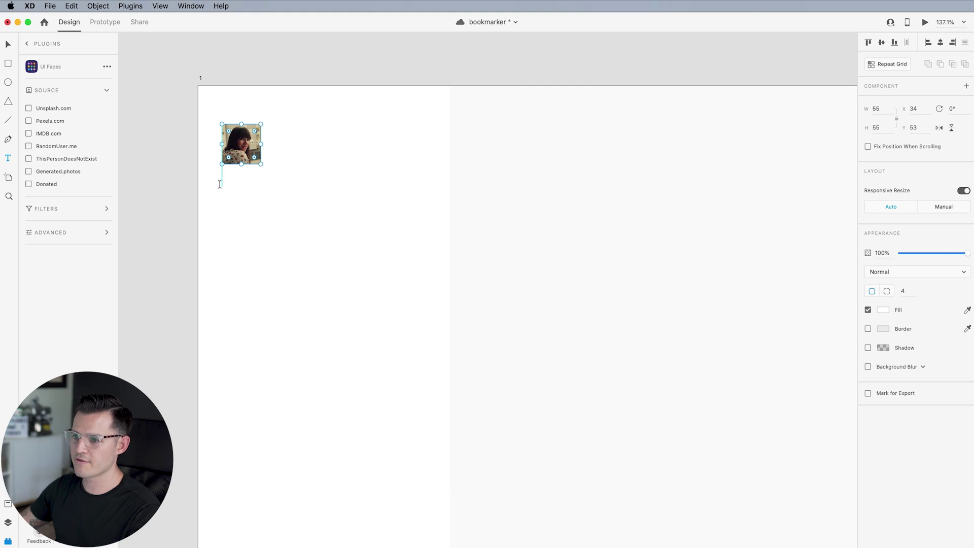
left_click(221, 185)
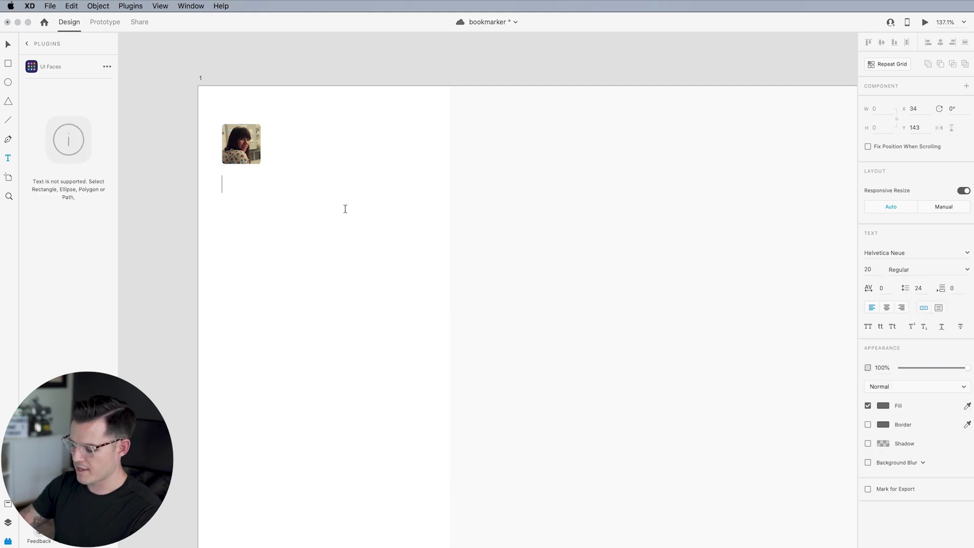
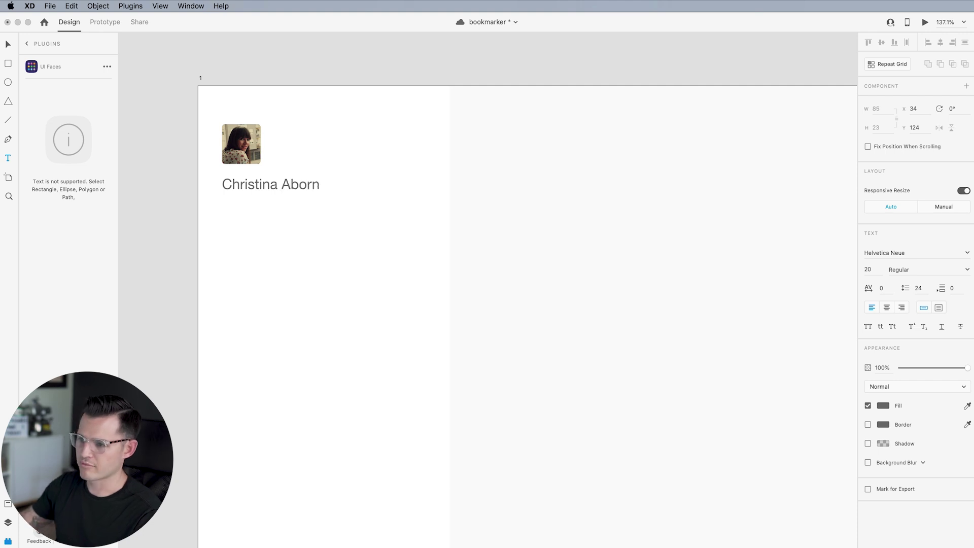
key("Escape")
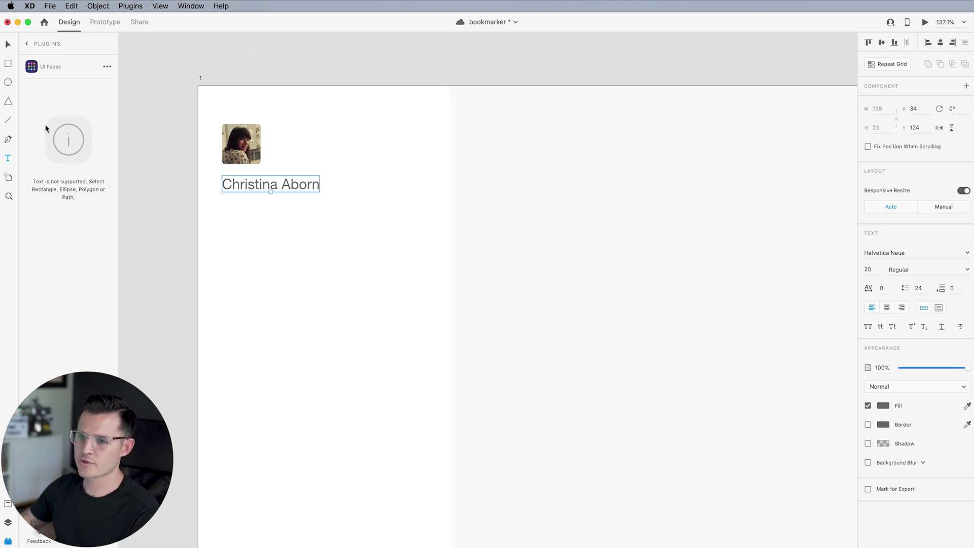
left_click(8, 522)
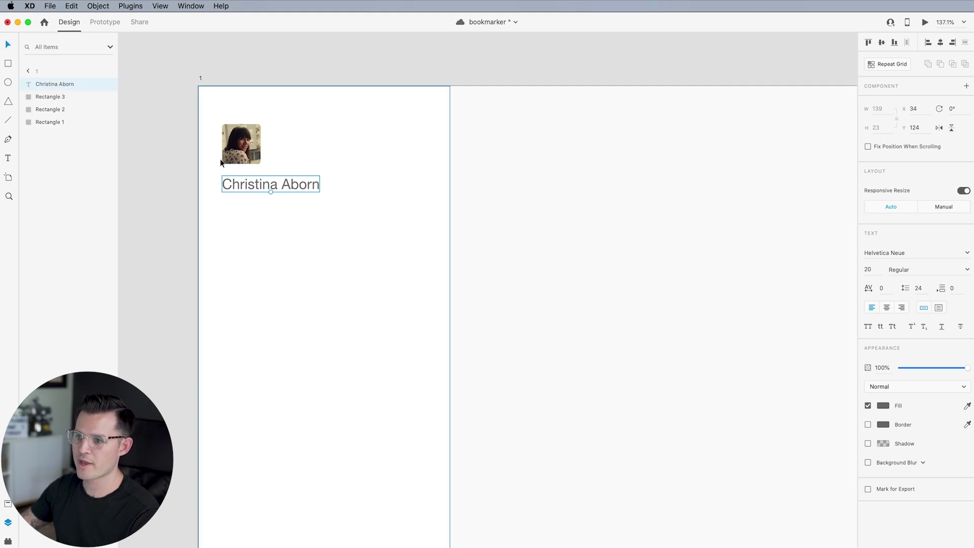
Set the name text's font to Poppins
left_click(901, 250)
type("Poppins")
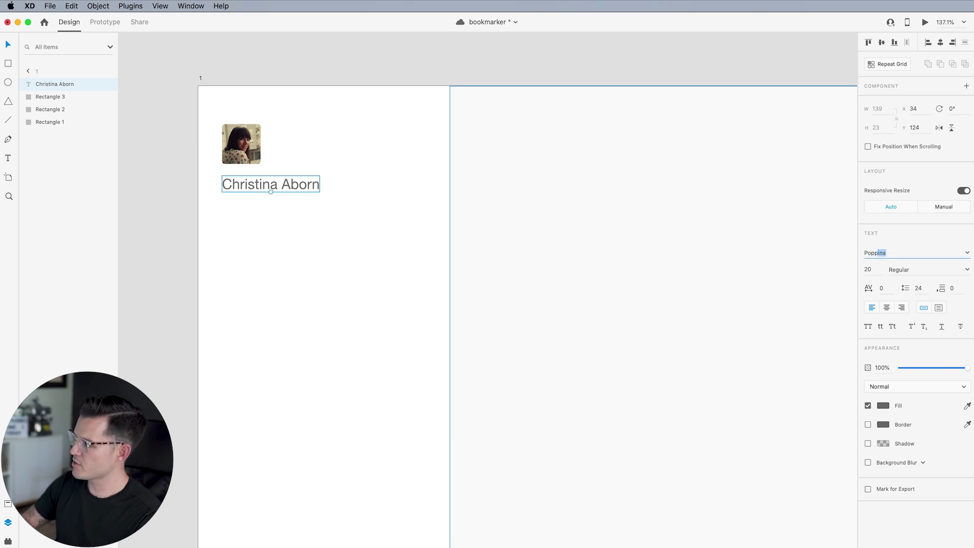
key("Return")
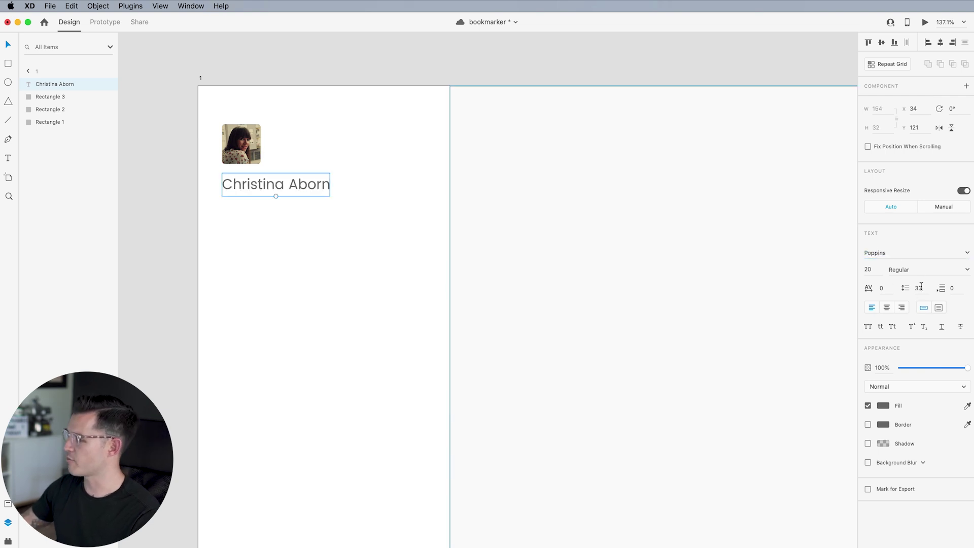
left_click(883, 406)
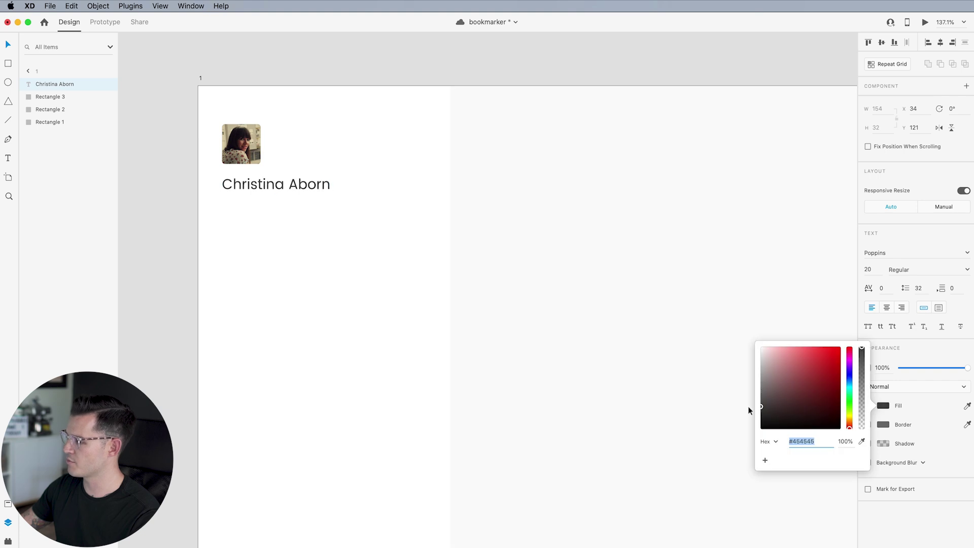
Make the name SemiBold, scale it down to 16 px, and duplicate it just below
left_click(967, 271)
left_click(928, 302)
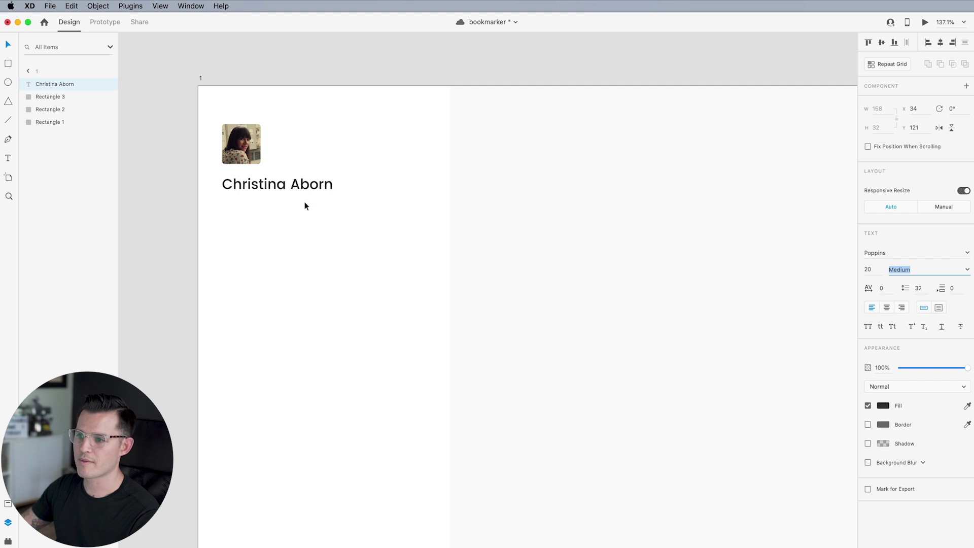
left_click_drag(289, 189, 284, 182)
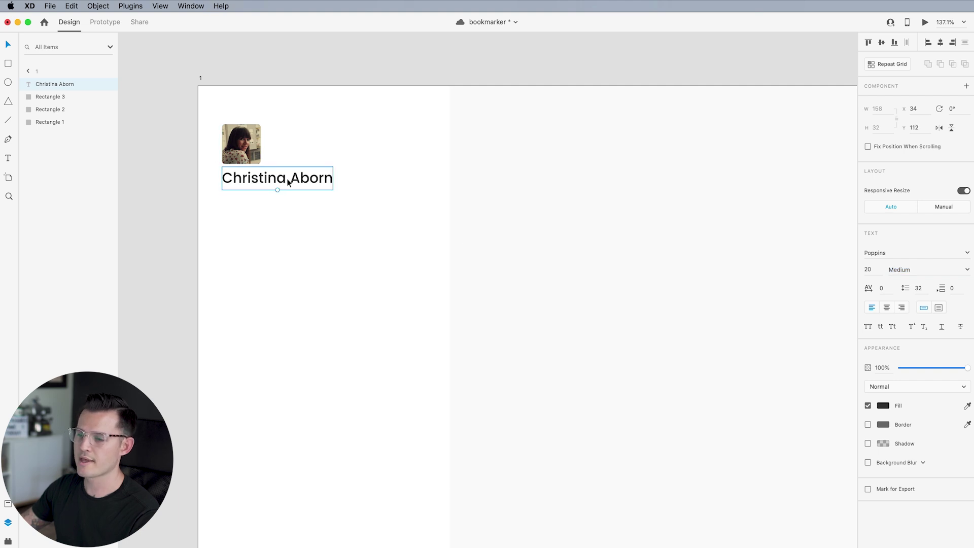
left_click(967, 271)
left_click(920, 310)
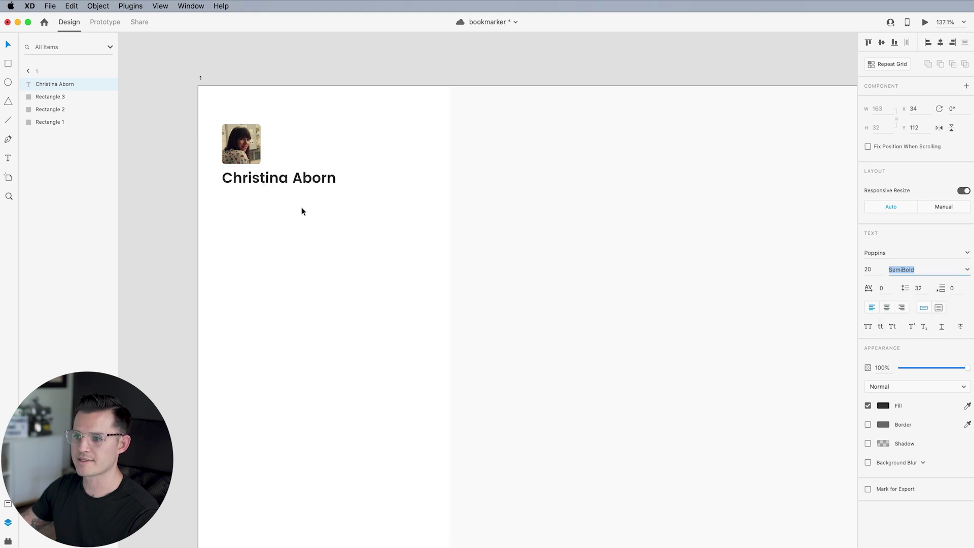
left_click_drag(278, 190, 275, 180)
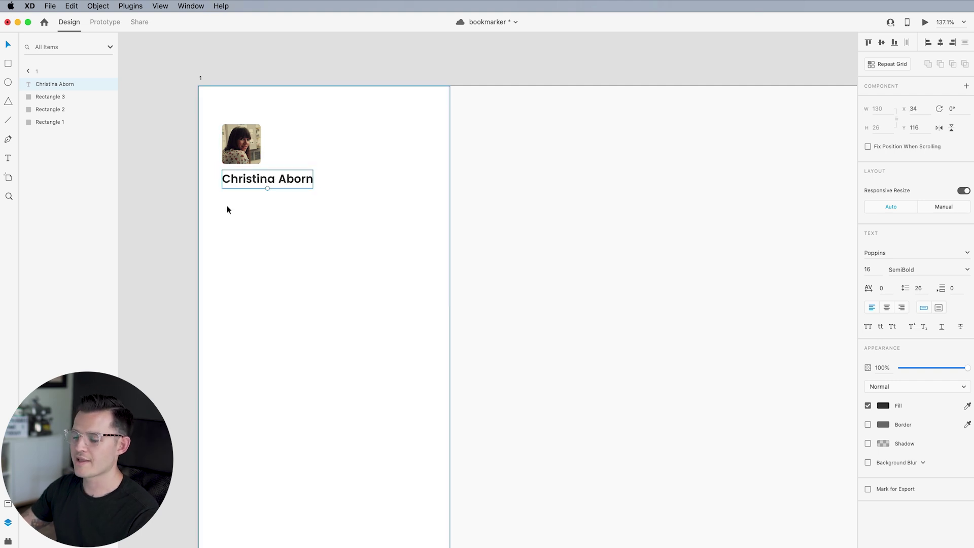
left_click_drag(227, 210, 322, 206)
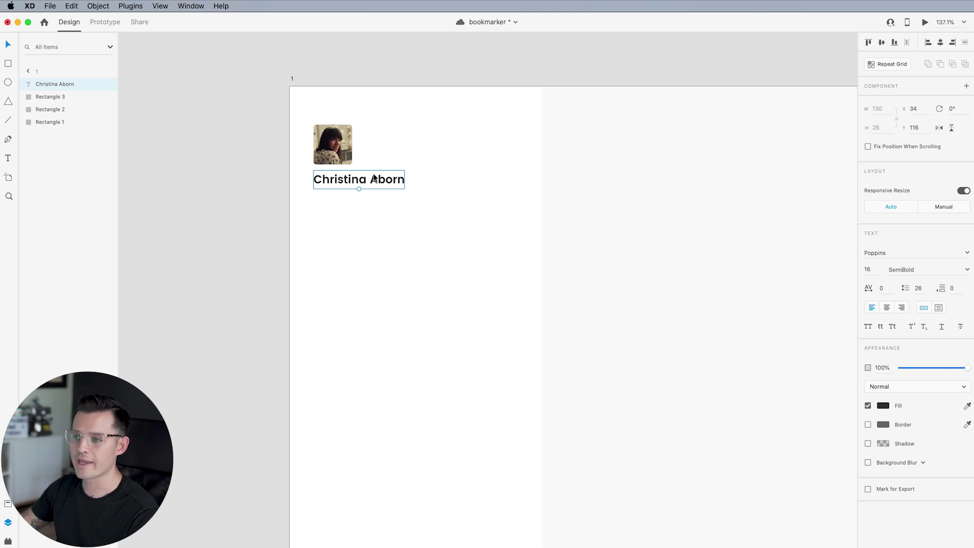
left_click_drag(375, 181, 377, 204)
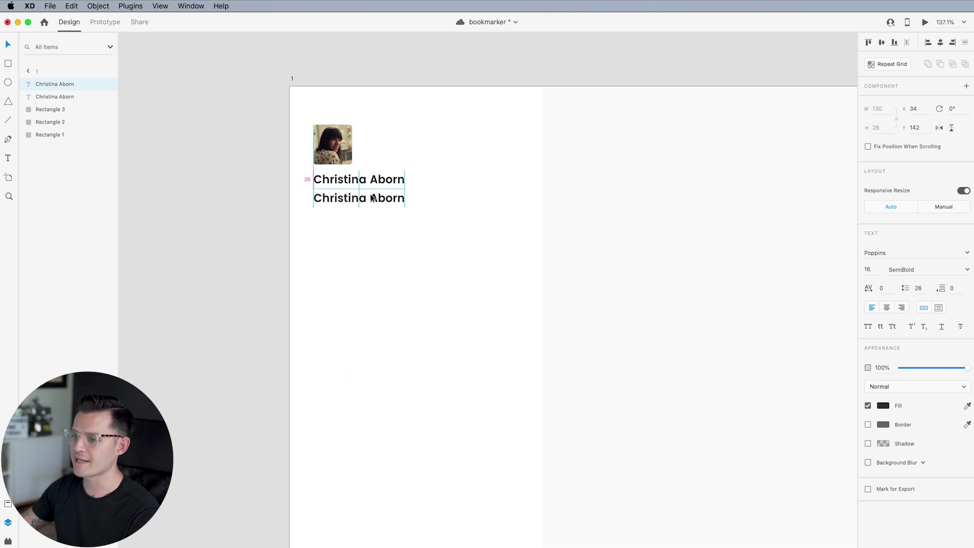
Restyle the copy to 14 px Poppins Light with a #C3C3C3 grey fill
left_click(871, 270)
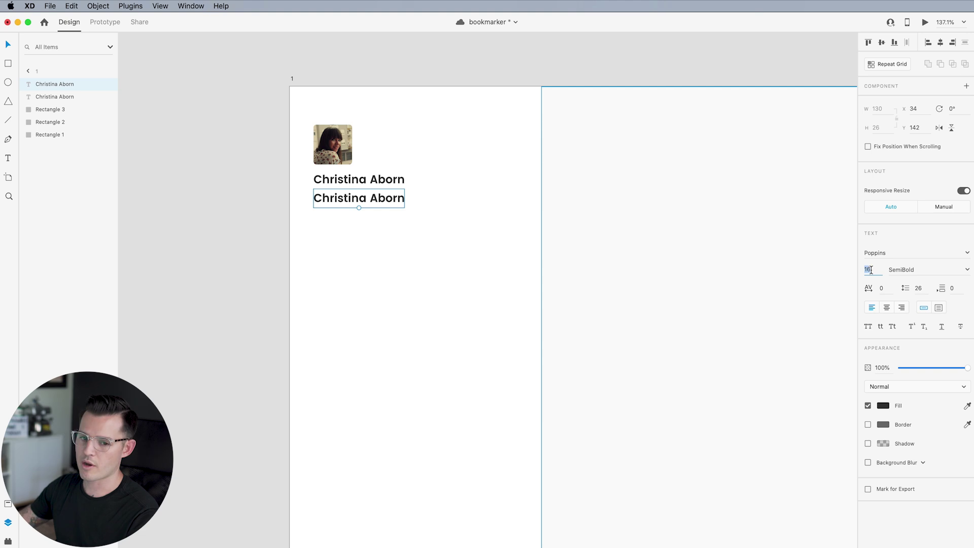
type("13")
key("Return")
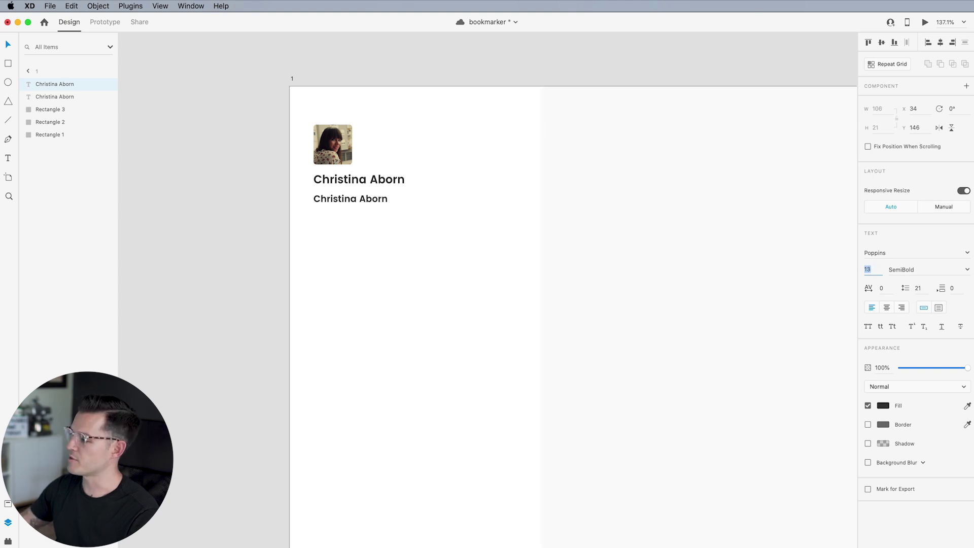
key("Up")
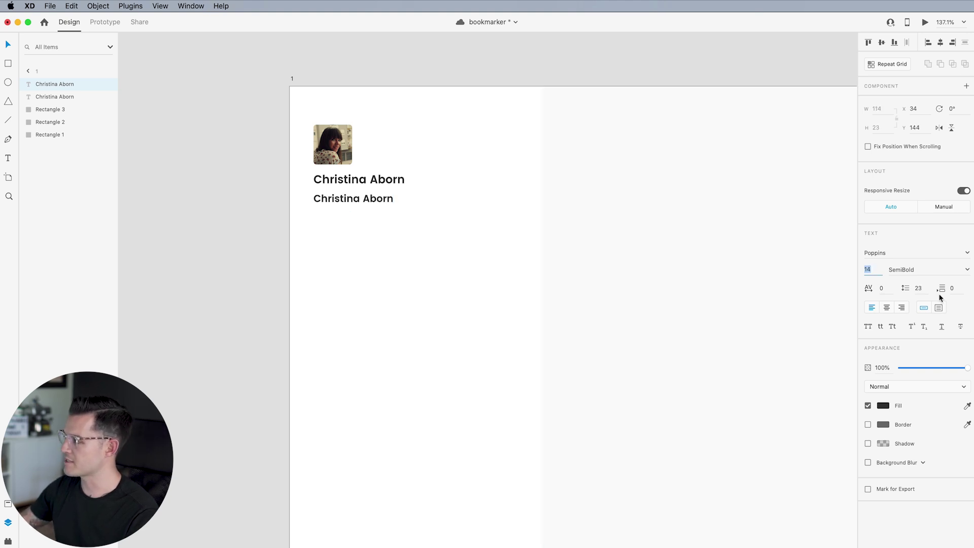
left_click(967, 270)
left_click(928, 291)
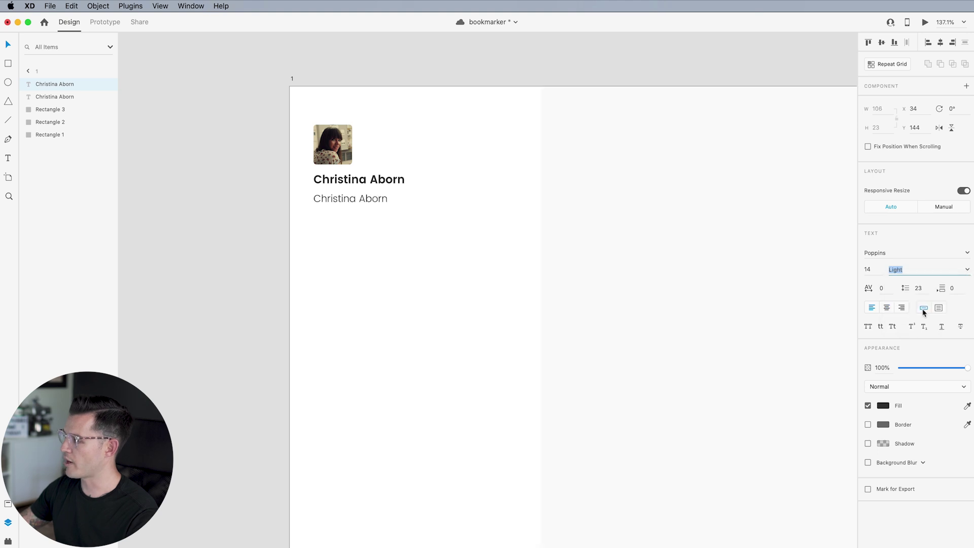
left_click(884, 406)
type("c3c3c3")
key("Return")
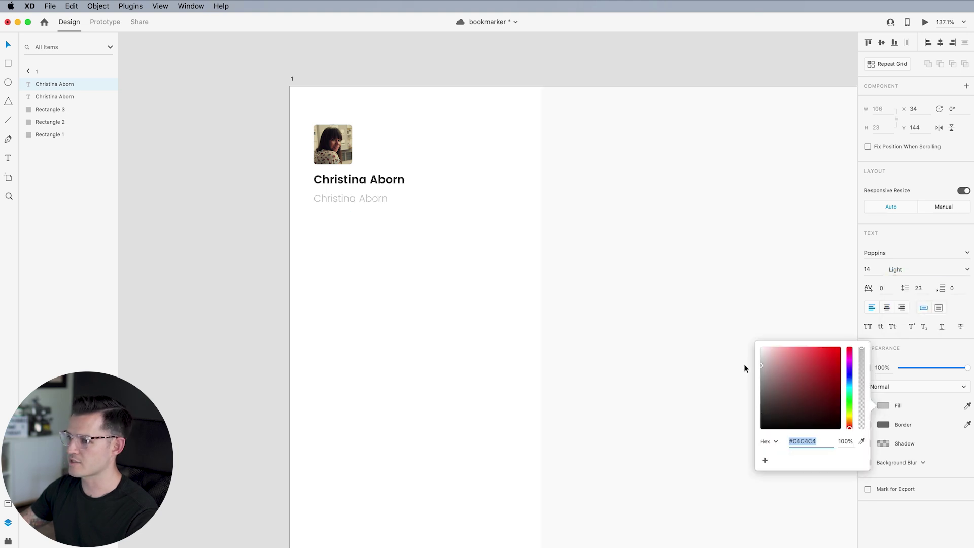
left_click(349, 195)
Replace the copy's surname with the user's e-mail address
double_click(349, 196)
left_click(358, 198)
key("shift+Right")
key("shift+Right")
key("shift+Right")
key("shift+Right")
key("shift+Right")
key("BackSpace")
key("BackSpace")
key("BackSpace")
key("BackSpace")
key("BackSpace")
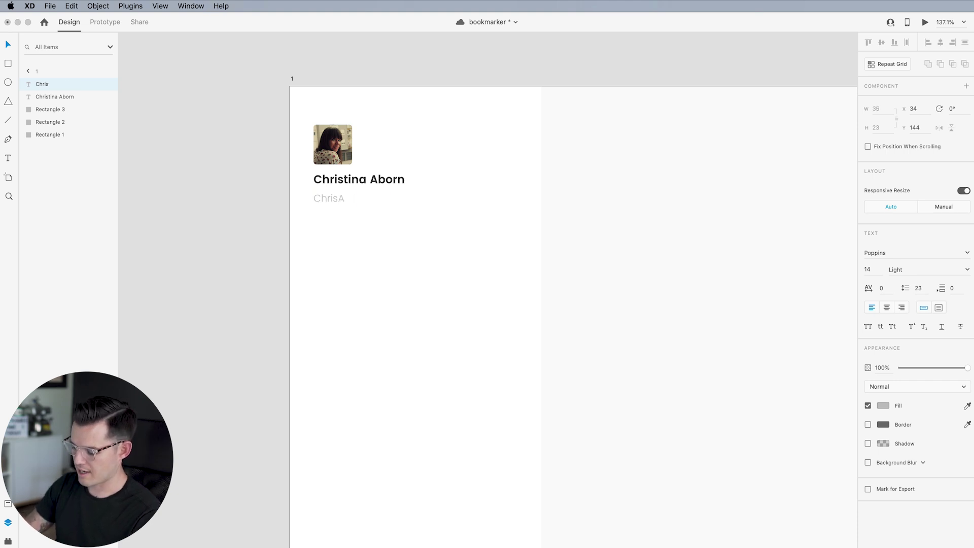
key("Escape")
left_click(884, 405)
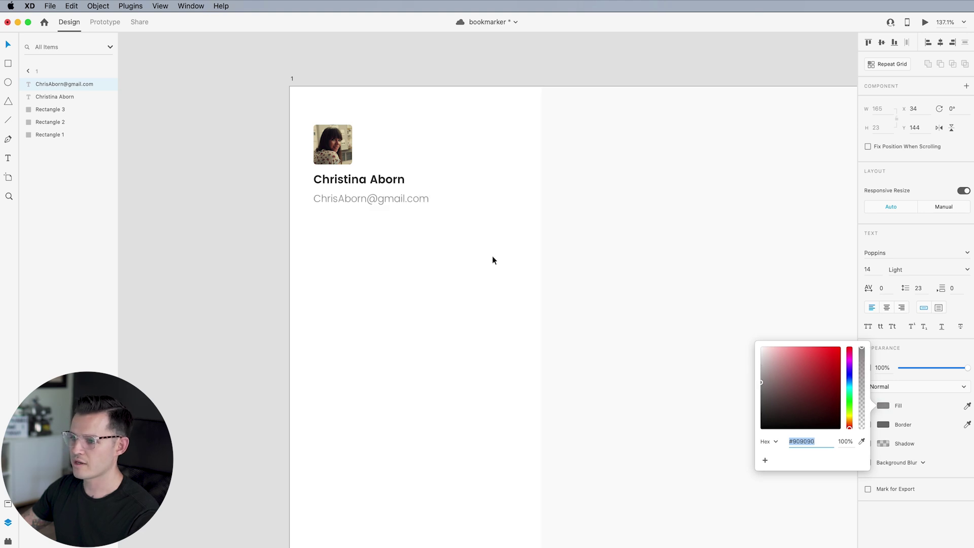
Enlarge the name text to 20 px
left_click(367, 186)
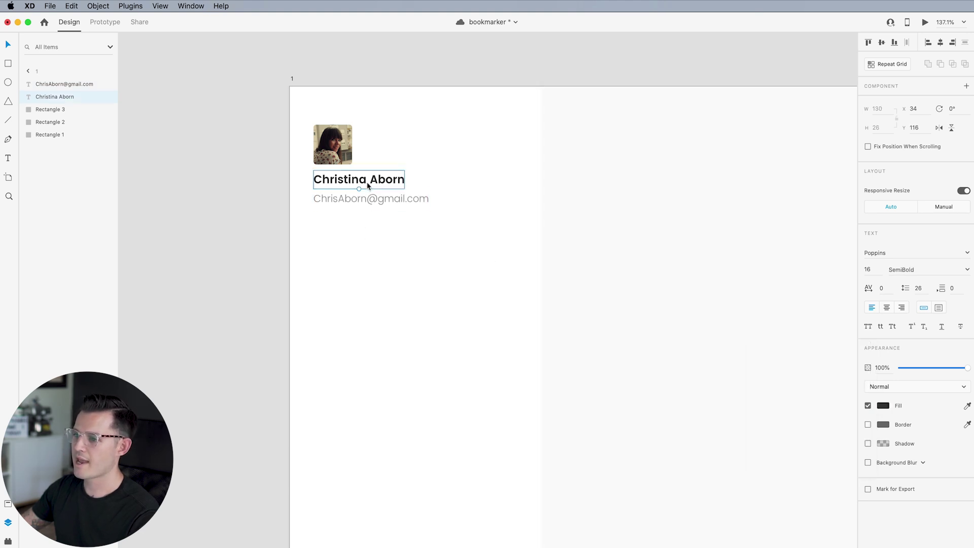
left_click(879, 273)
type("18")
key("Return")
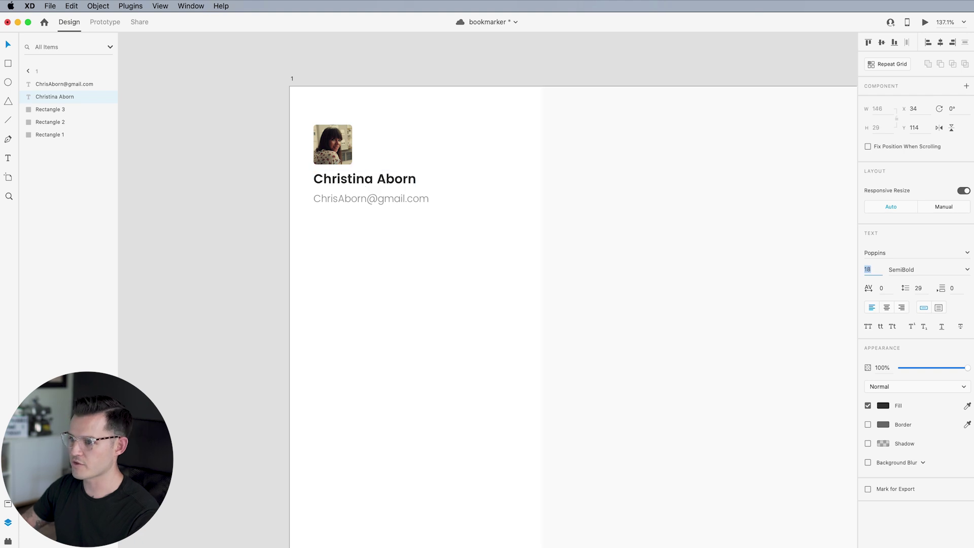
type("20")
key("Return")
Nudge the name and e-mail lines down together and zoom out to the whole sidebar
left_click(341, 200)
left_click(342, 187, "shift")
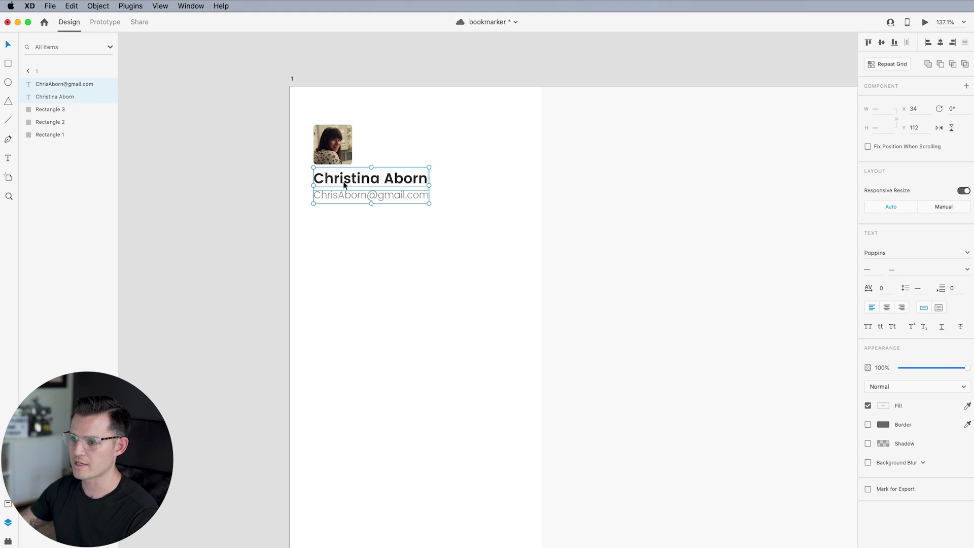
key("Down")
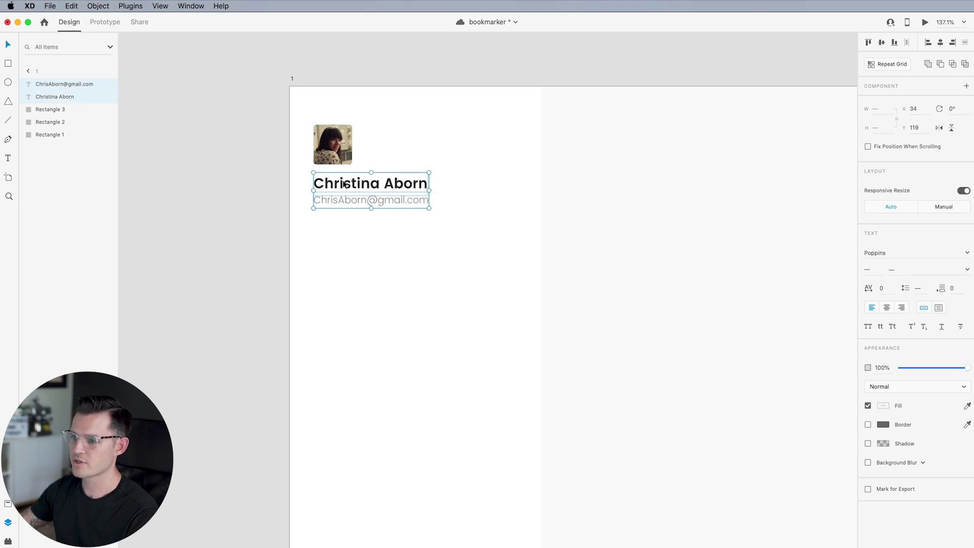
left_click(446, 341)
scroll(431, 305, "right", 3)
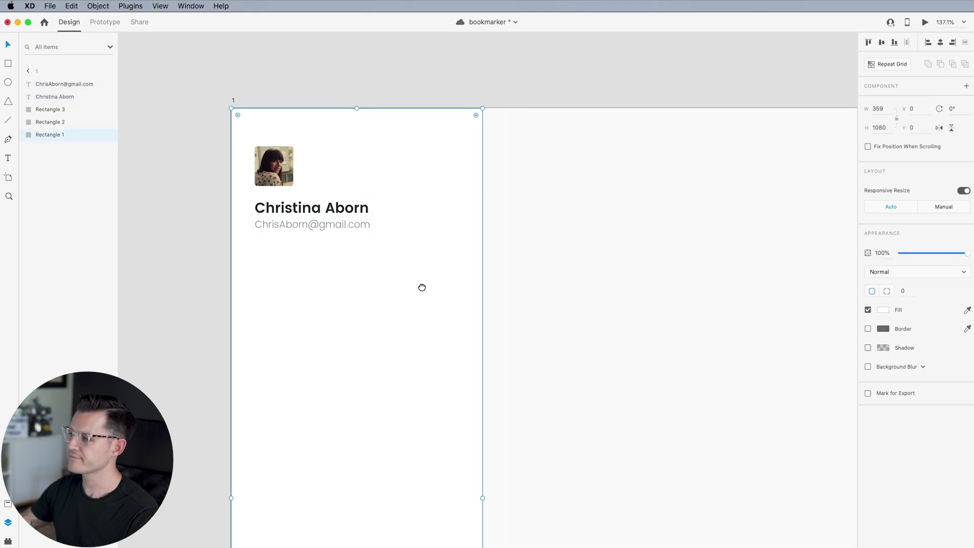
key("super+minus")
key("super+minus")
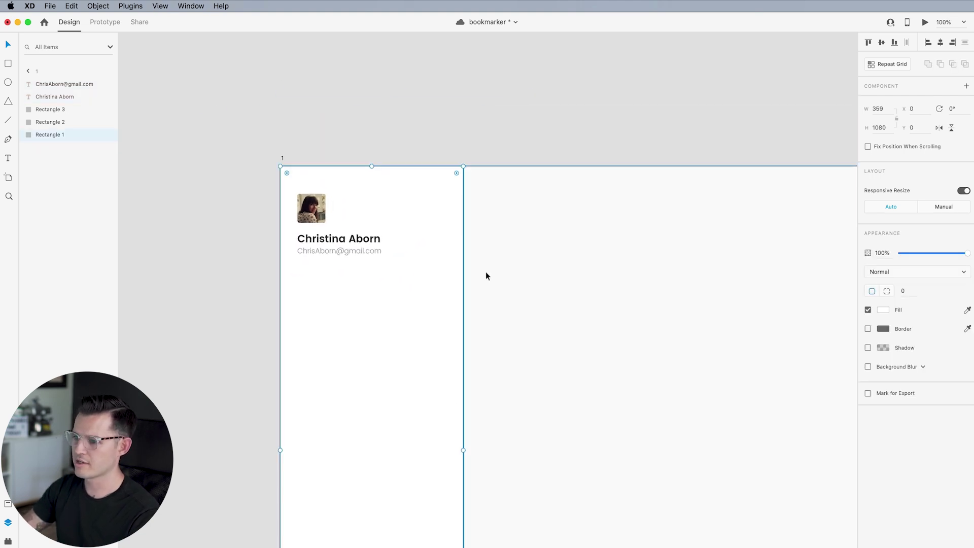
left_click_drag(516, 75, 512, 61)
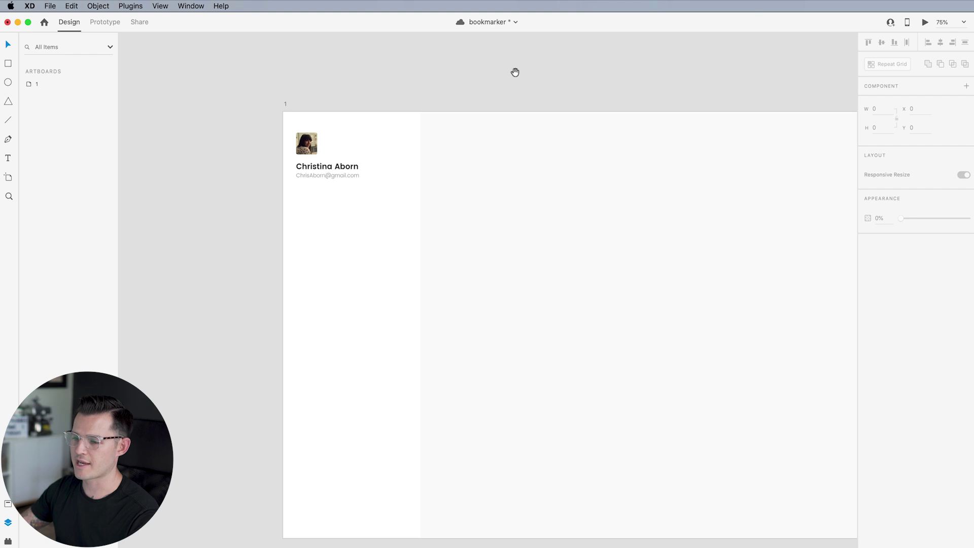
Move the avatar, name and e-mail block to X 50, Y 50
left_click(315, 144)
left_click(316, 169, "shift")
left_click(317, 175, "shift")
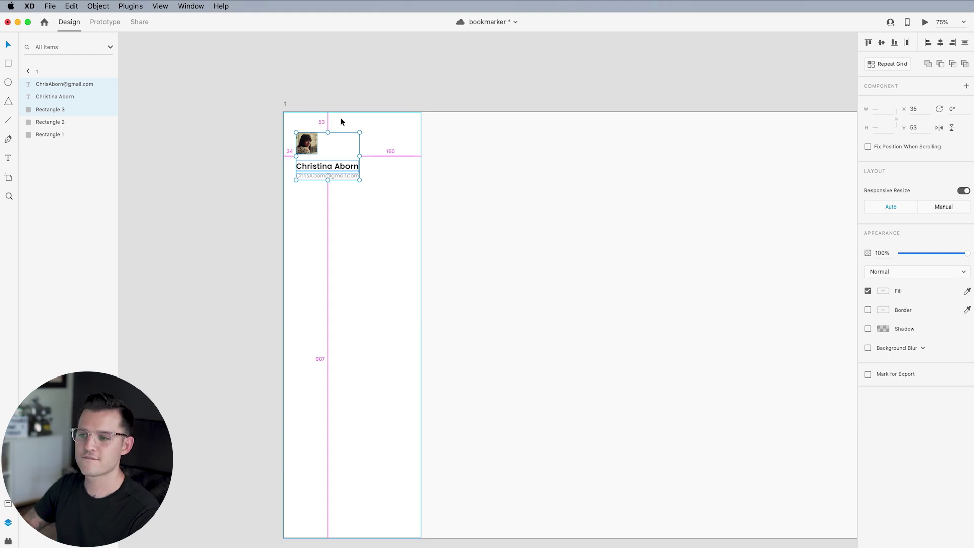
key("Right")
key("Right")
key("Right")
key("Right")
key("Right")
key("Right")
key("Right")
key("Right")
key("Right")
key("Right")
key("Right")
key("Up")
key("Up")
key("Up")
key("Up")
key("Up")
key("Up")
key("Up")
key("Up")
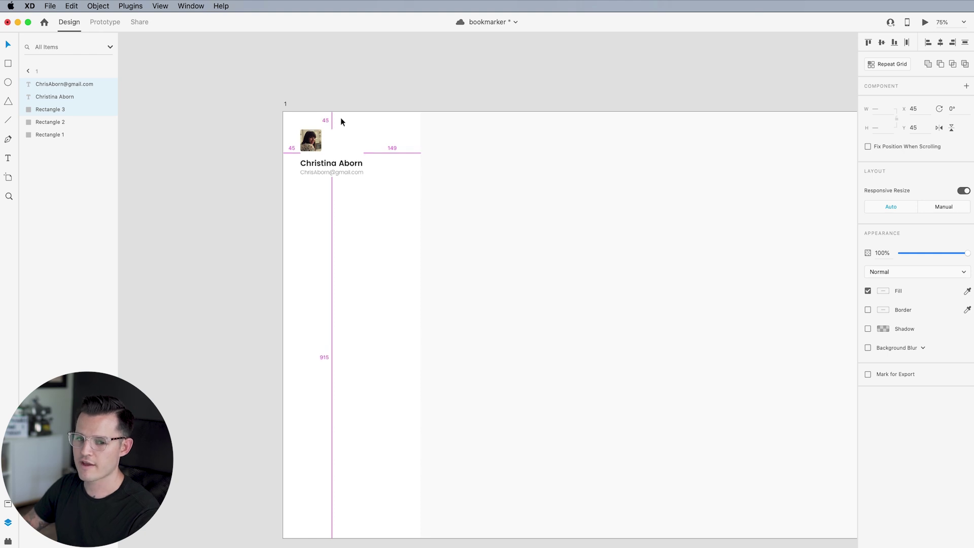
key("shift+Right")
key("shift+Down")
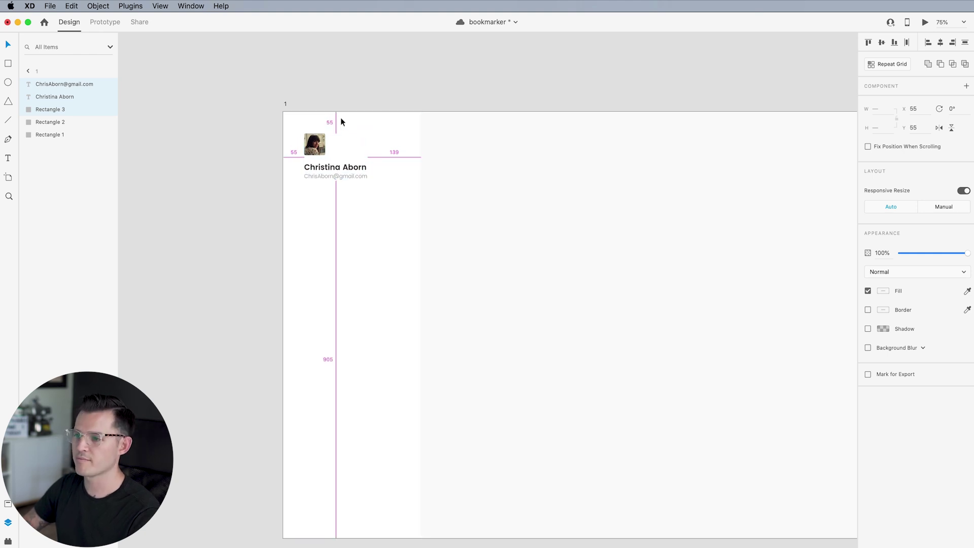
key("Left")
key("Left")
key("Left")
key("Left")
key("Left")
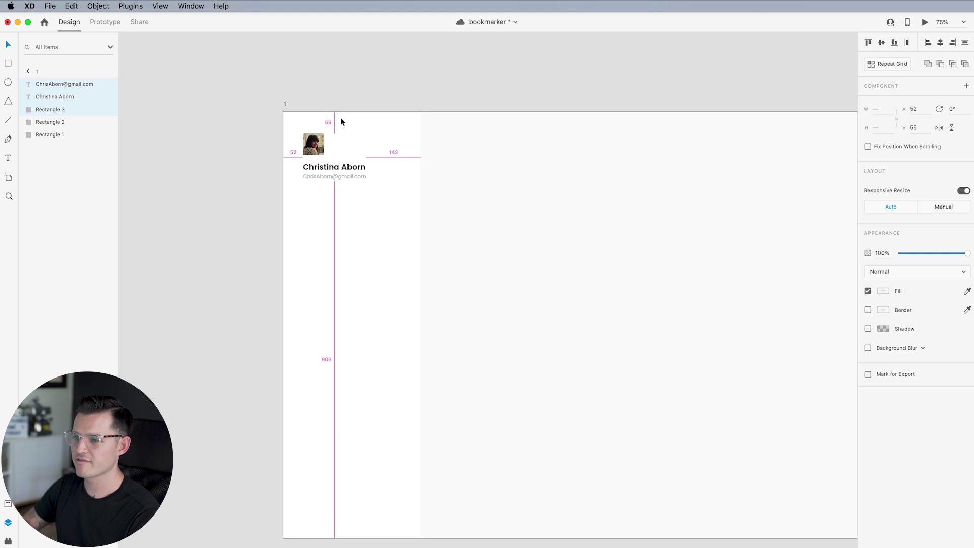
key("Up")
key("Up")
key("Up")
key("Up")
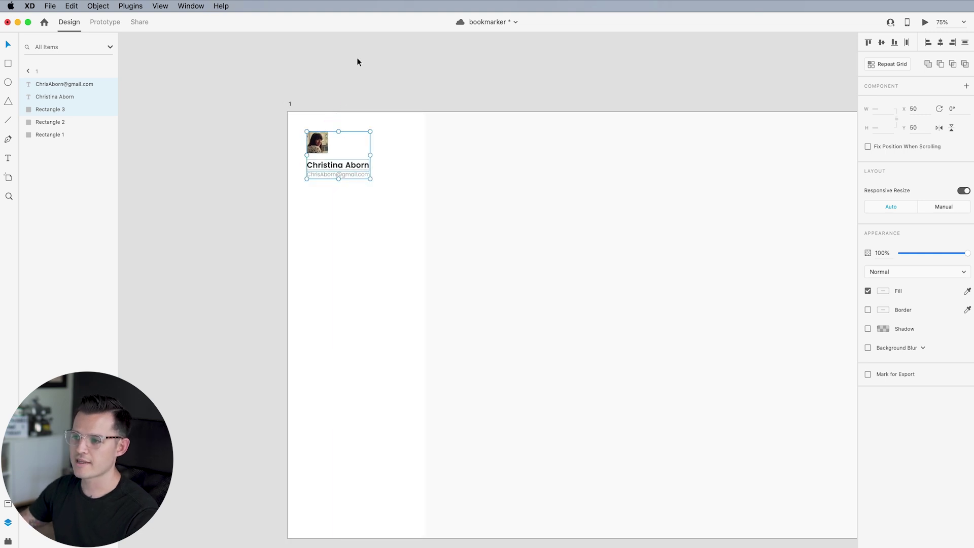
left_click(356, 69)
Move the name and e-mail up closer to the photo, with the name at Y 112
scroll(361, 86, "left", 2)
double_click(339, 167)
left_click(340, 177, "shift")
key("Up")
key("Up")
key("Up")
key("Up")
key("Up")
key("Up")
key("Up")
key("Up")
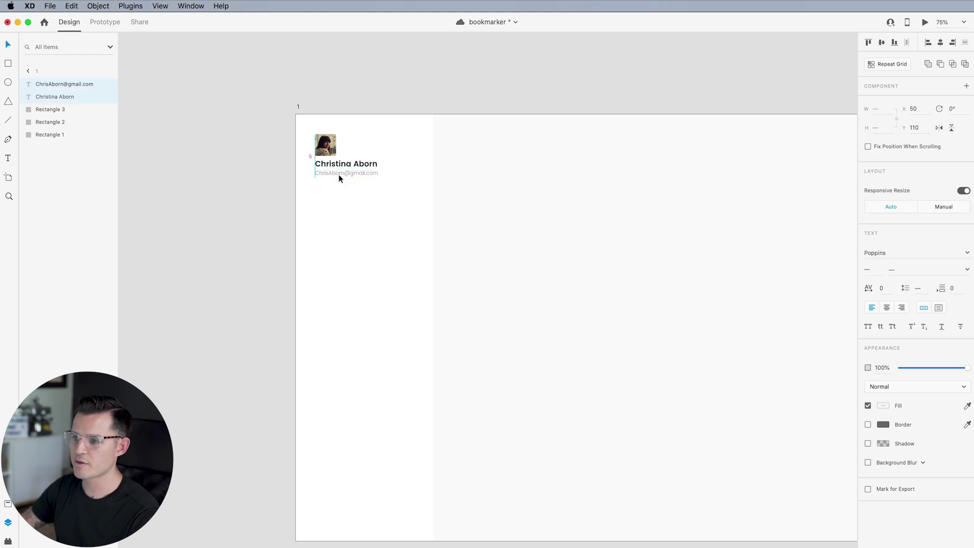
left_click(337, 90)
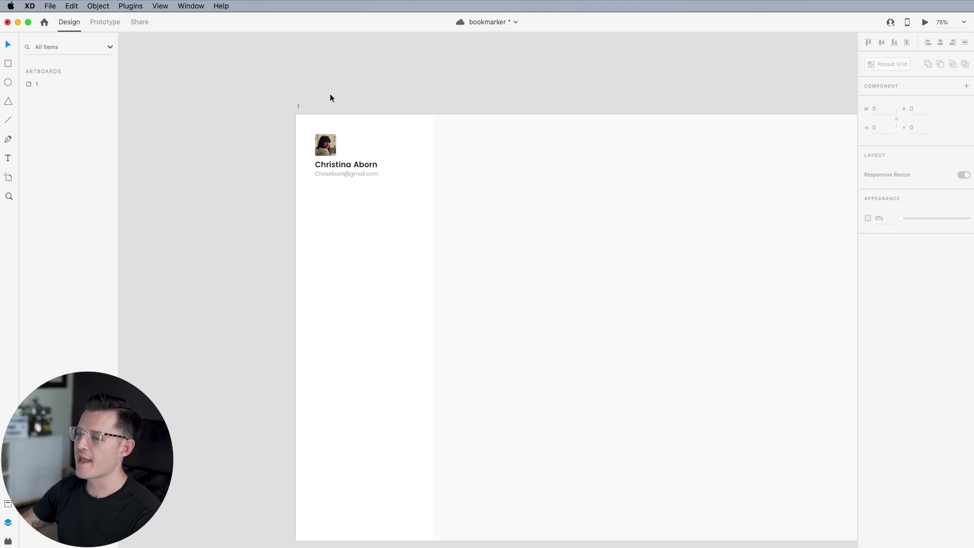
left_click(348, 166)
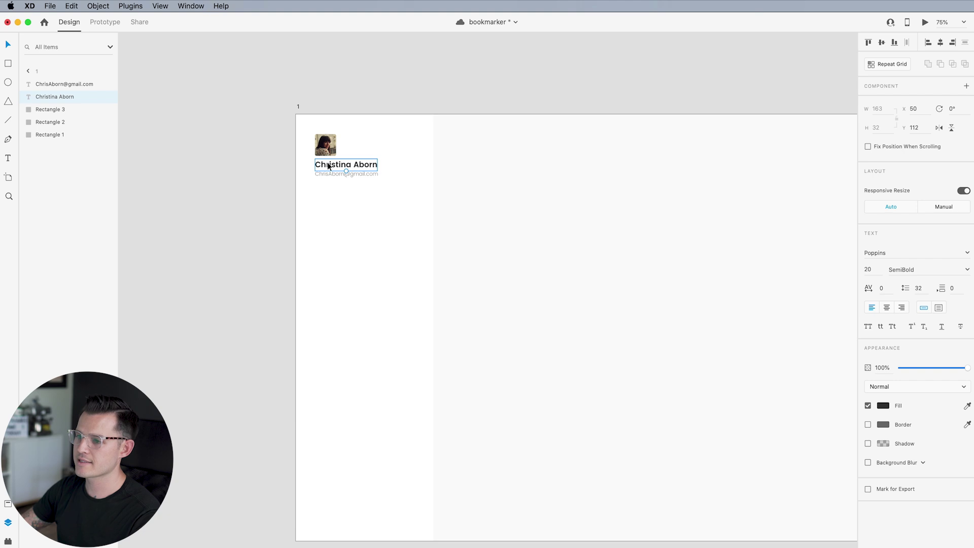
Duplicate the name as a category list at 30 px size with 64 line spacing
left_click_drag(336, 168, 347, 230)
double_click(347, 231)
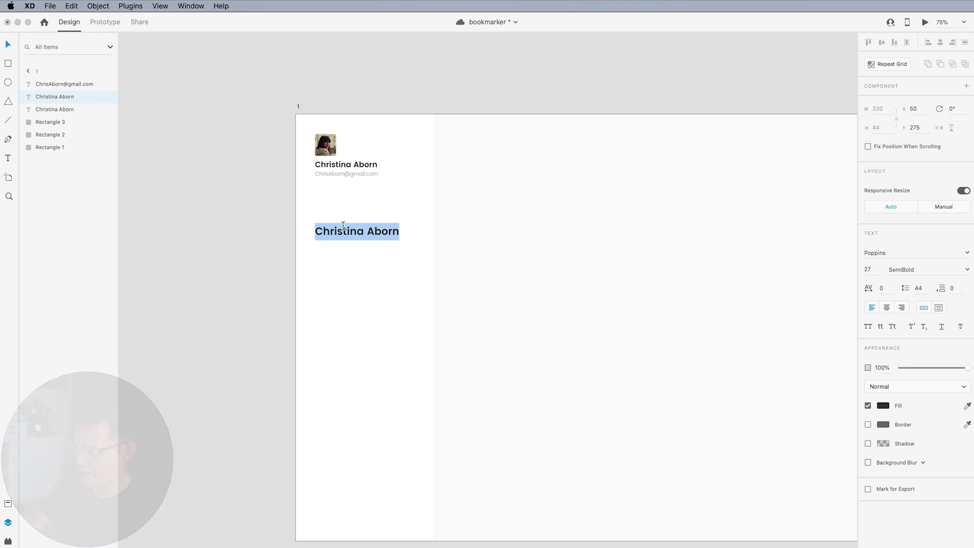
type("Recipes Fitness Work Friends Travel Meditation")
key("Escape")
left_click(869, 269)
type("30")
left_click(919, 288)
type("64")
key("Return")
Split the list into separate labels: Recipes, Fitness, Work, Travel, Meditation, Holidays
key("BackSpace")
left_click_drag(338, 231, 330, 332)
double_click(335, 265)
type("Fitness")
key("Escape")
type("Work")
type("Travel")
left_click_drag(330, 333, 331, 400)
type("MeditationHolidays")
Rename the background rectangles 'left bar bg' and 'right bar bg' and lock them
key("Escape")
left_click(537, 407)
key("super+l")
double_click(59, 210)
type("left bar bg")
key("Return")
double_click(76, 197)
type("right bar bg")
key("Return")
left_click_drag(253, 445, 389, 269)
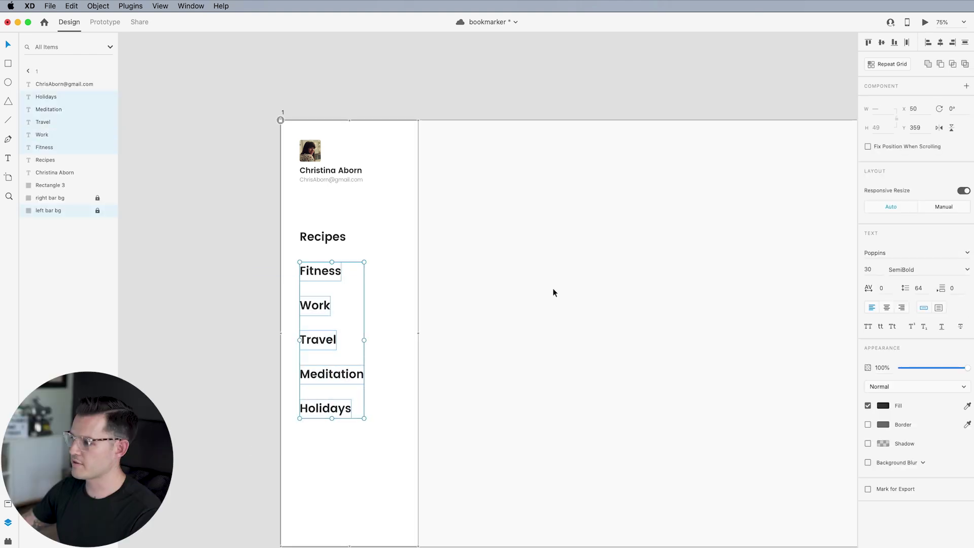
Fade Fitness, Work, Travel, Meditation and Holidays to 38% opacity, leaving Recipes fully dark
left_click_drag(936, 369, 926, 372)
scroll(412, 373, "down", 2)
scroll(412, 373, "left", 1)
left_click(330, 337)
left_click(364, 345)
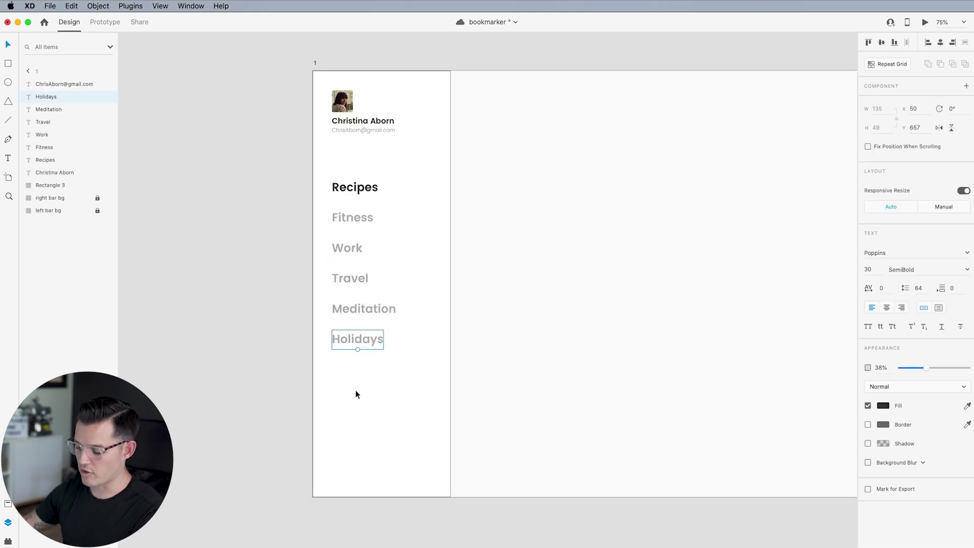
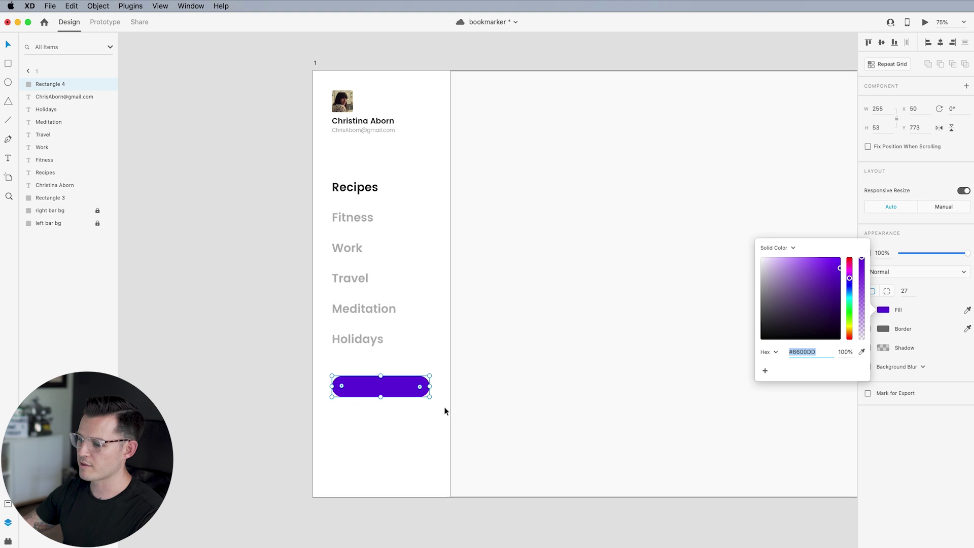
Paste a copy of the Recipes label onto the purple pill
left_click(270, 370)
left_click(361, 193)
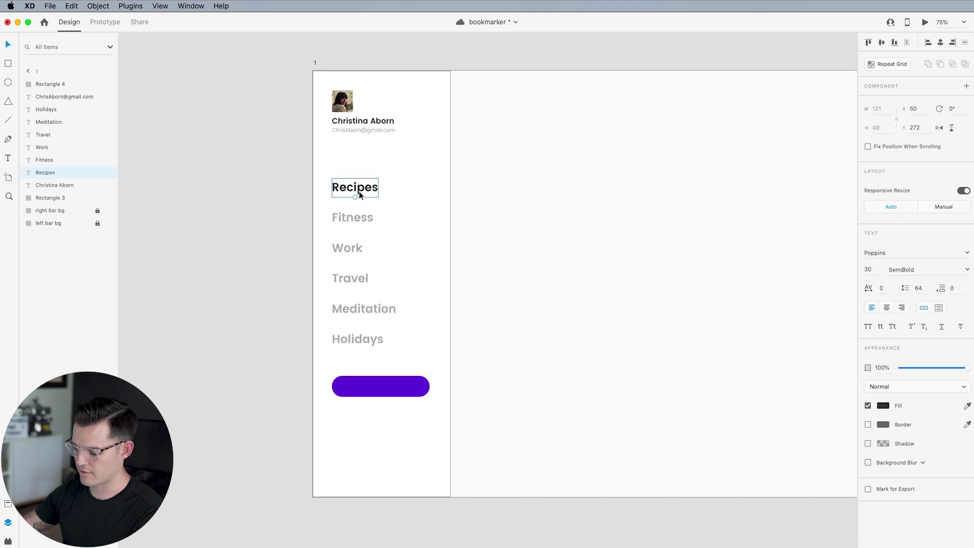
scroll(352, 361, "up", 5)
left_click(391, 413)
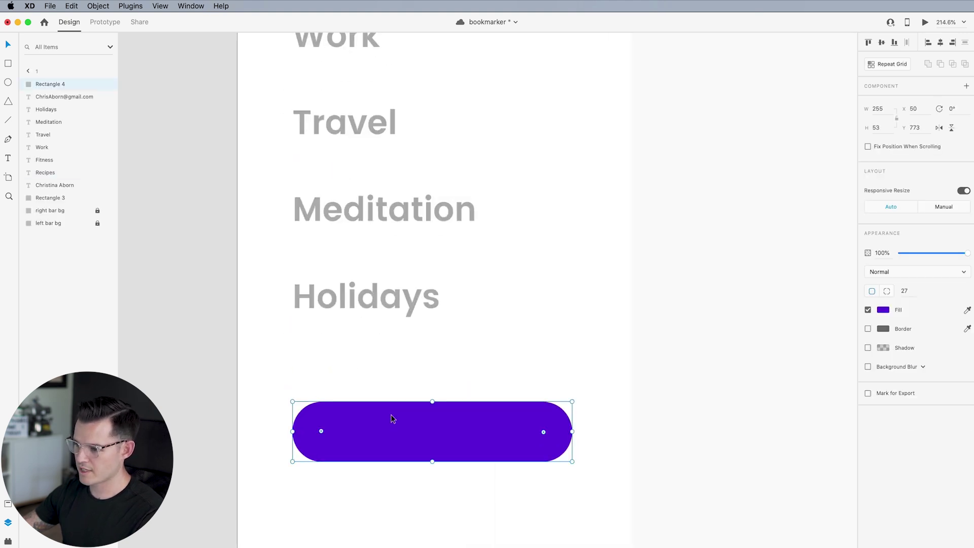
scroll(391, 412, "down", 5)
key("super+v")
left_click_drag(542, 300, 439, 266)
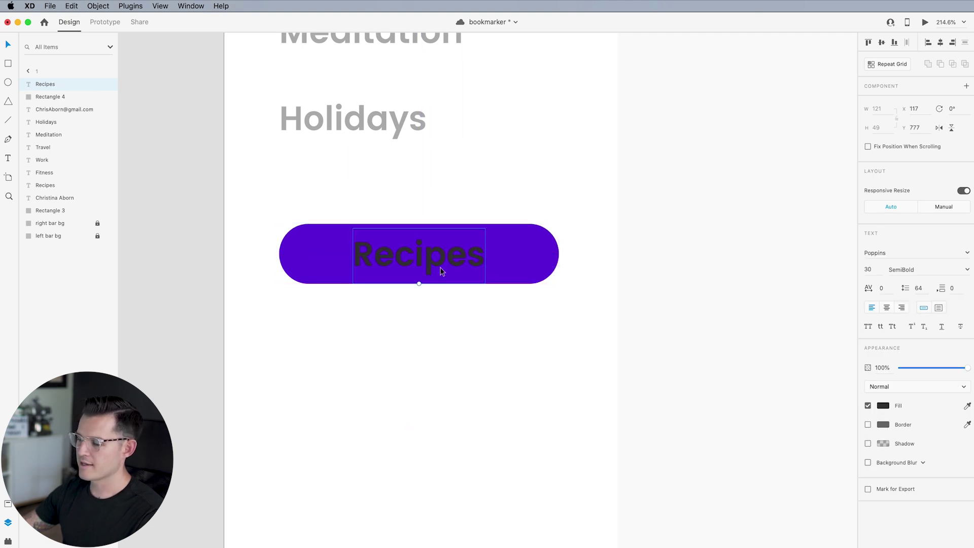
Make the pasted label white (#FFFFFF) at font size 20 and centre it on the pill
left_click(882, 405)
type("ffffff")
key("Return")
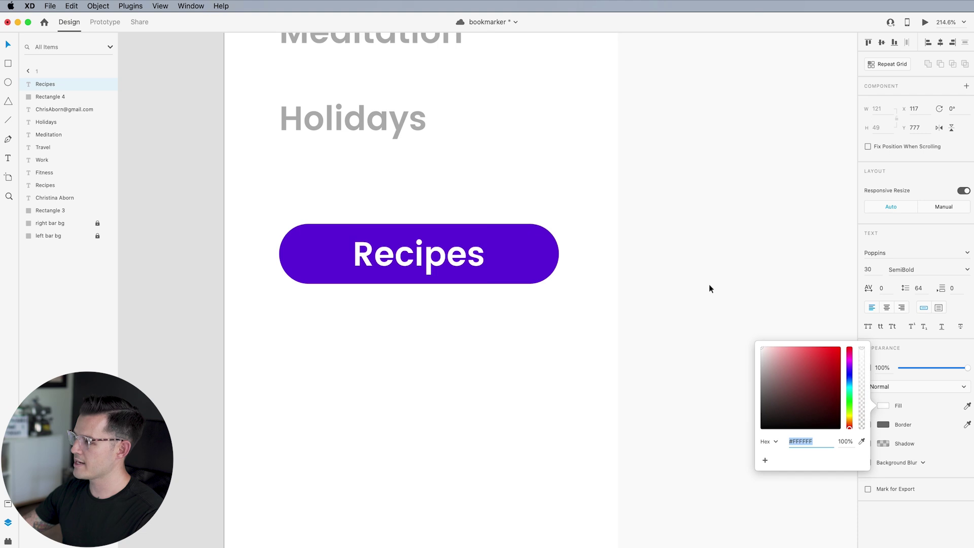
left_click(869, 270)
type("20")
key("Return")
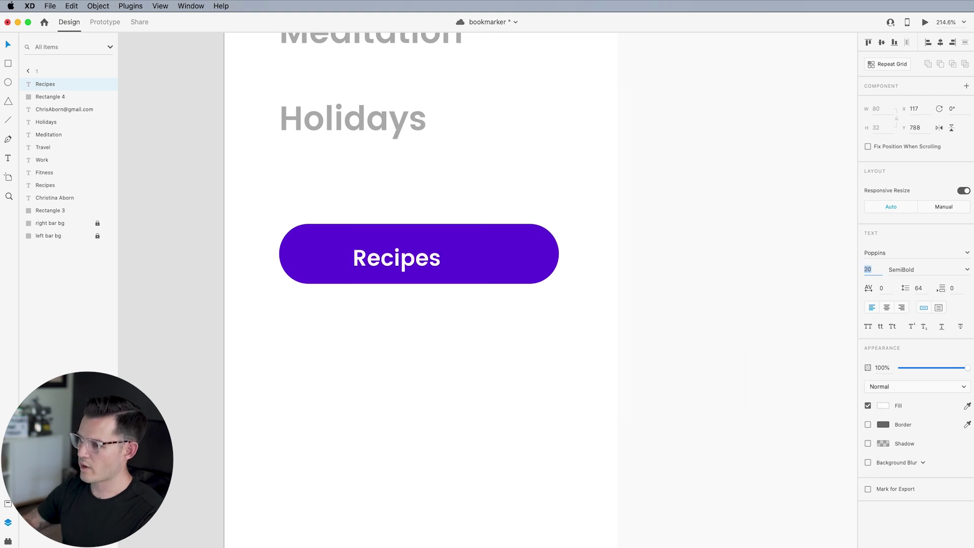
left_click(515, 335)
left_click_drag(405, 258, 423, 255)
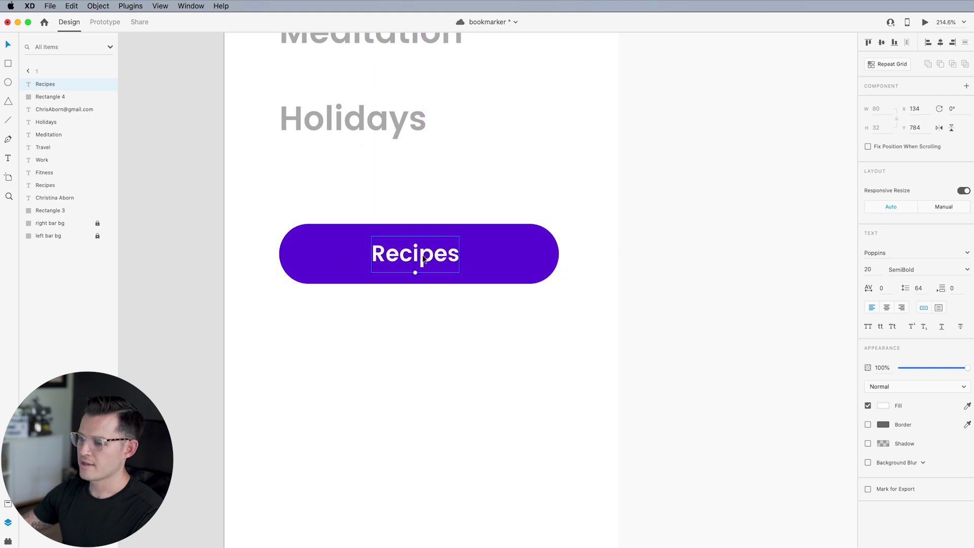
Retype the label as 'New Category', fixing the typo, and select the label with the pill
double_click(423, 256)
type("New")
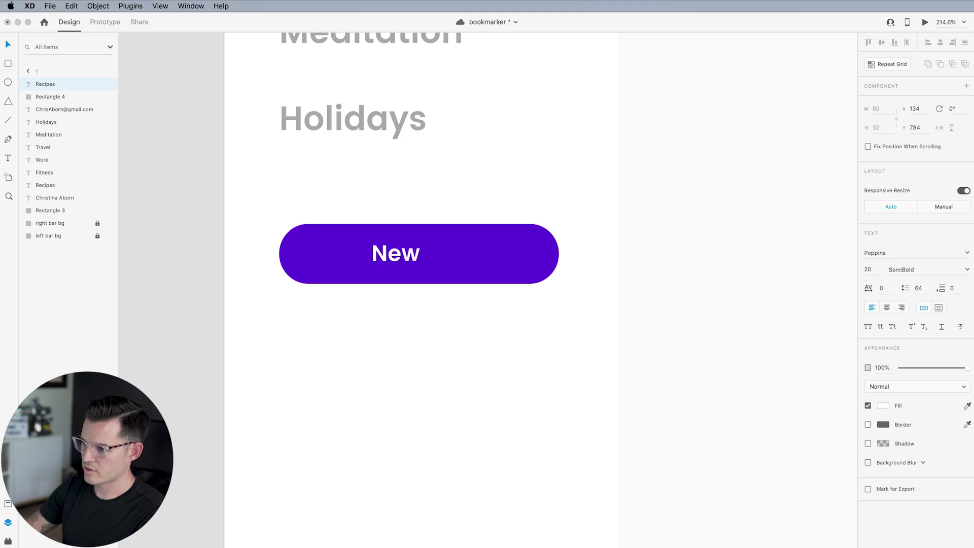
type(" Categpry")
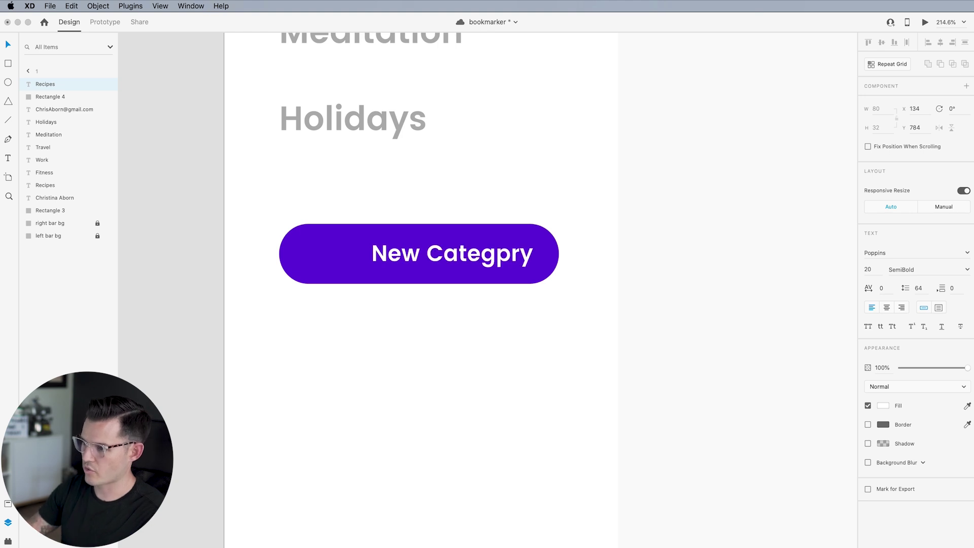
key("BackSpace")
key("BackSpace")
key("BackSpace")
key("BackSpace")
type("gory")
key("Escape")
left_click(404, 302)
left_click_drag(404, 302, 503, 239)
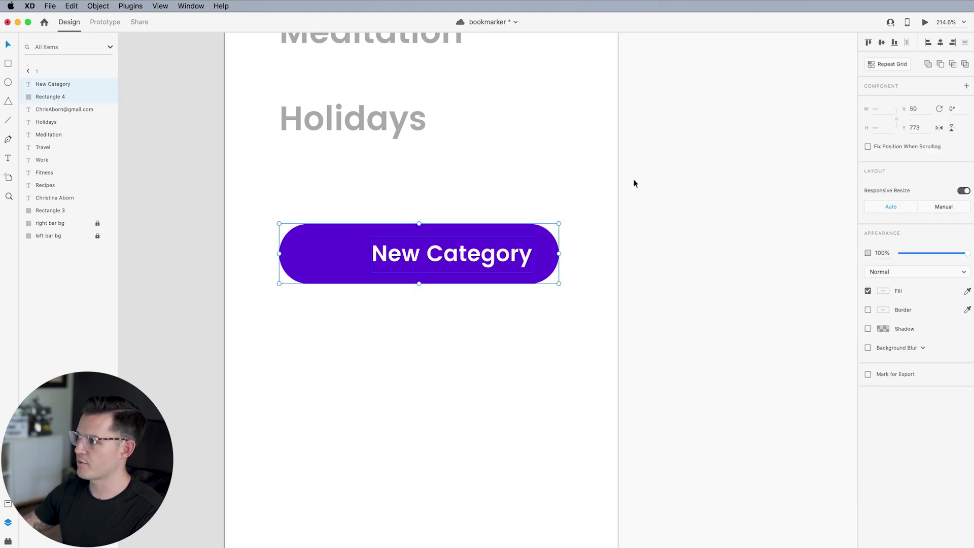
Centre the label on the pill, group them as 'button', and enable padding
left_click(941, 44)
left_click(518, 365)
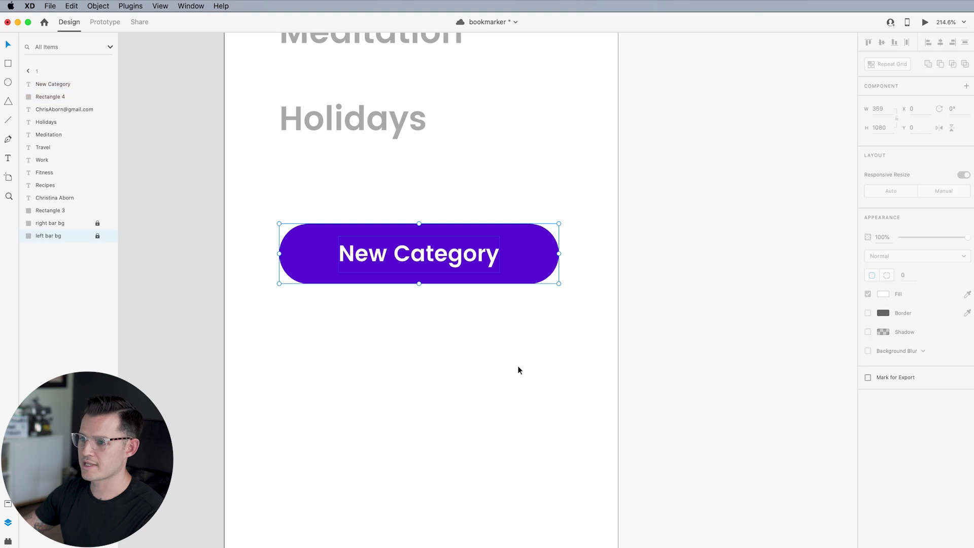
left_click_drag(525, 360, 326, 226)
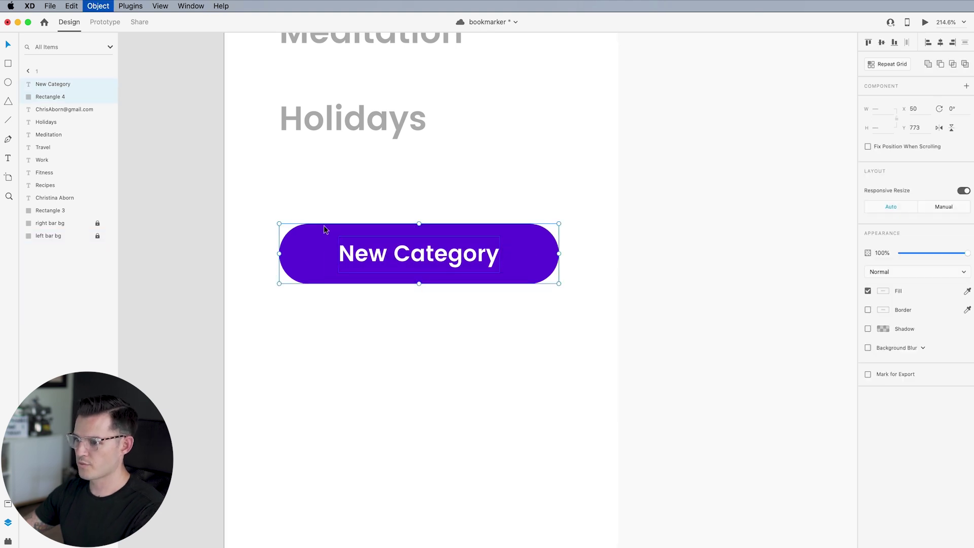
key("super+g")
double_click(51, 85)
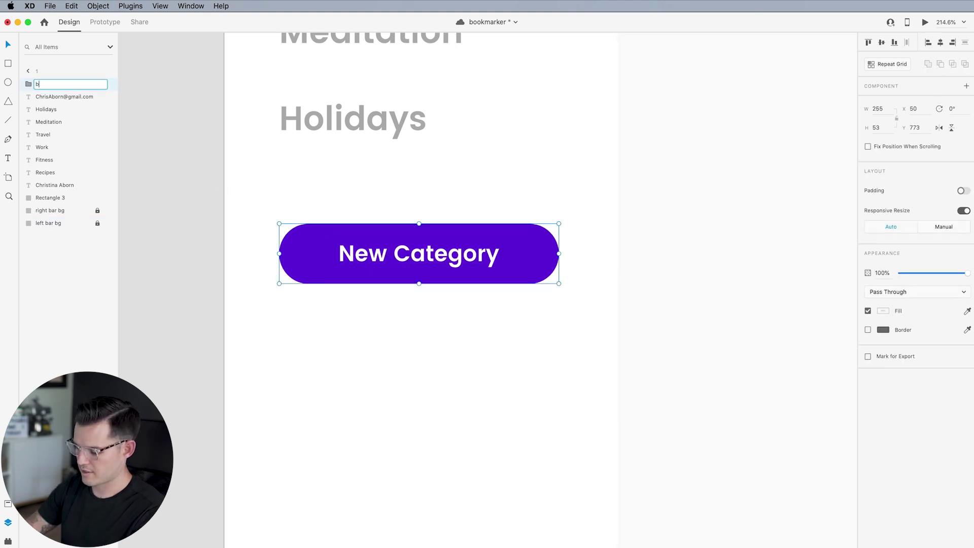
key("Return")
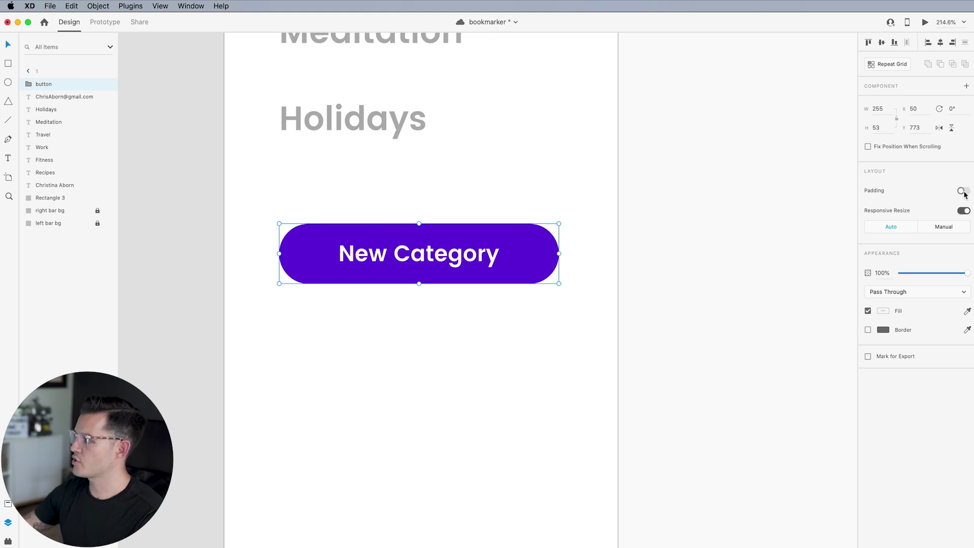
left_click(963, 192)
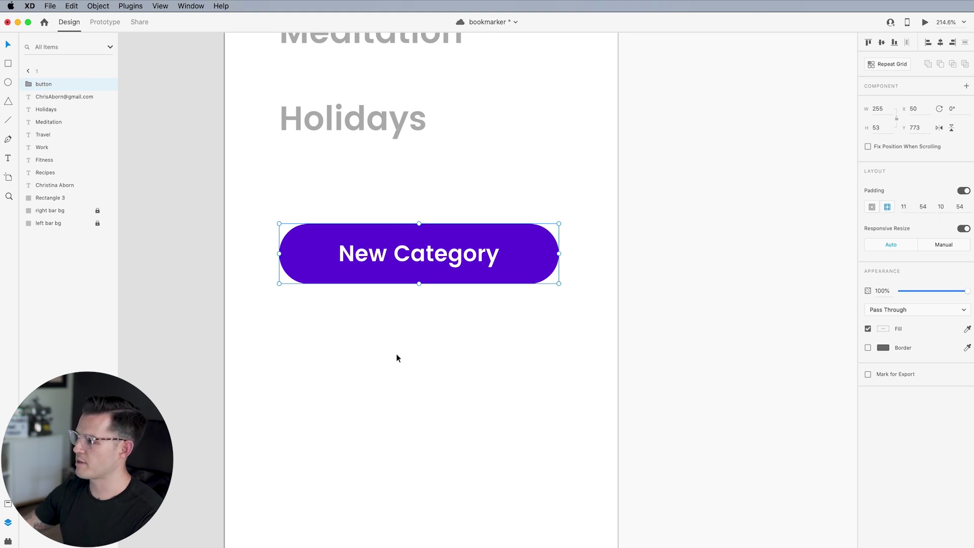
Test the padding with extra label characters, delete them, and make the button a component
double_click(430, 255)
key("Return")
key("Right")
type("dsiudjiskudisudosudoi")
key("BackSpace")
key("BackSpace")
key("BackSpace")
key("BackSpace")
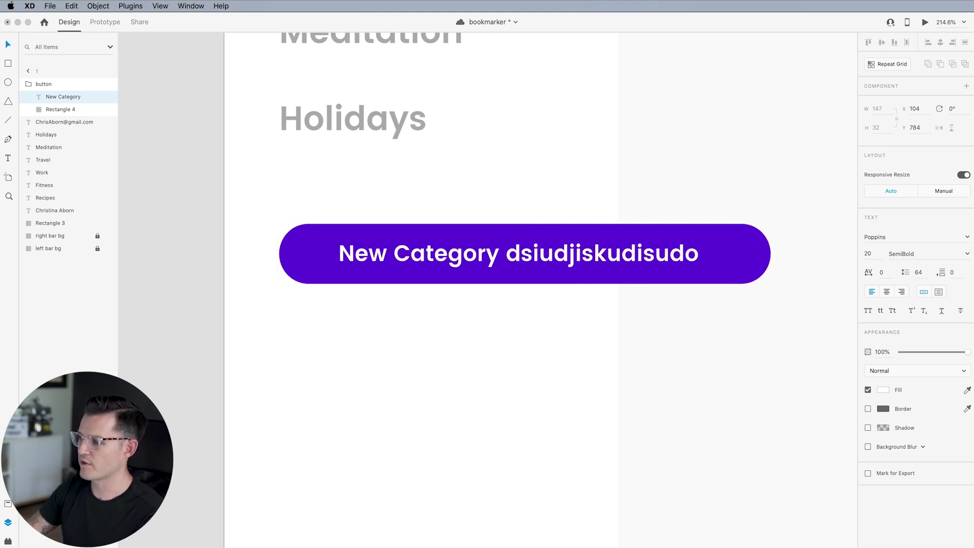
key("BackSpace")
key("BackSpace")
key("BackSpace")
key("BackSpace")
key("BackSpace")
key("BackSpace")
key("BackSpace")
key("BackSpace")
key("BackSpace")
key("BackSpace")
key("BackSpace")
key("BackSpace")
key("BackSpace")
key("BackSpace")
key("BackSpace")
key("BackSpace")
key("BackSpace")
key("BackSpace")
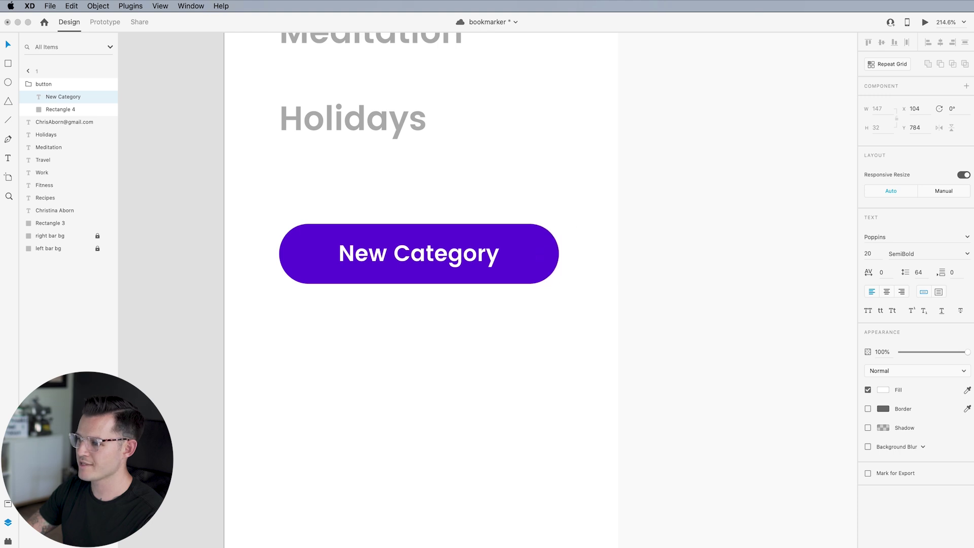
key("BackSpace")
type("y")
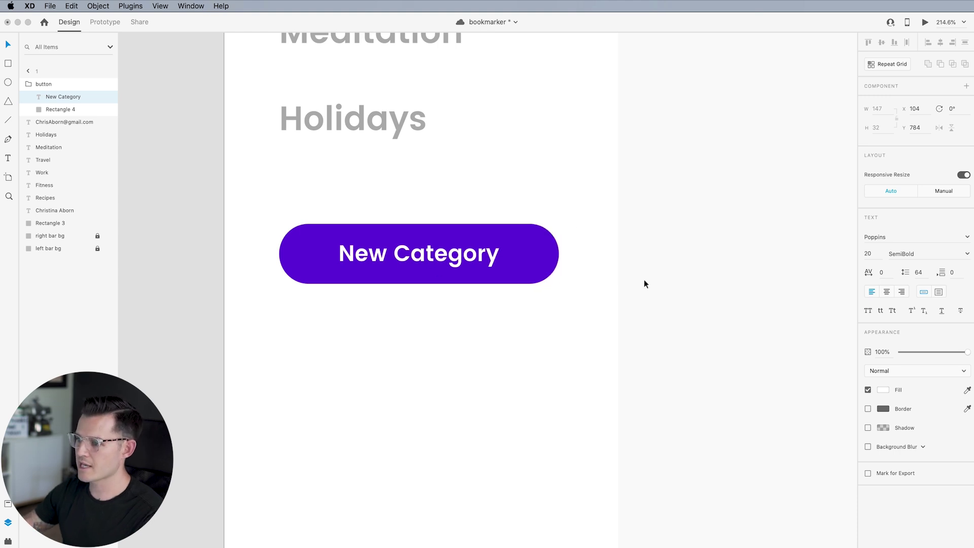
left_click(638, 258)
left_click(507, 246)
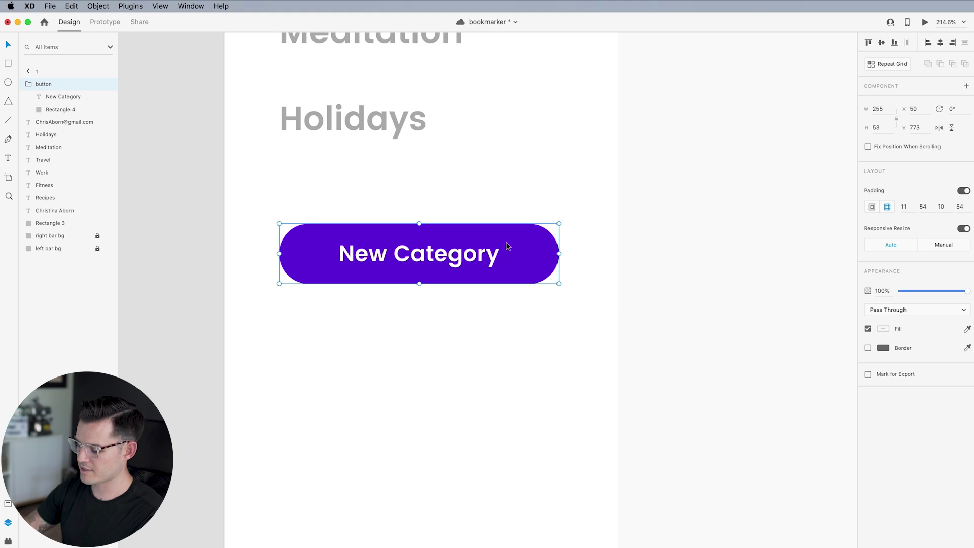
key("super+k")
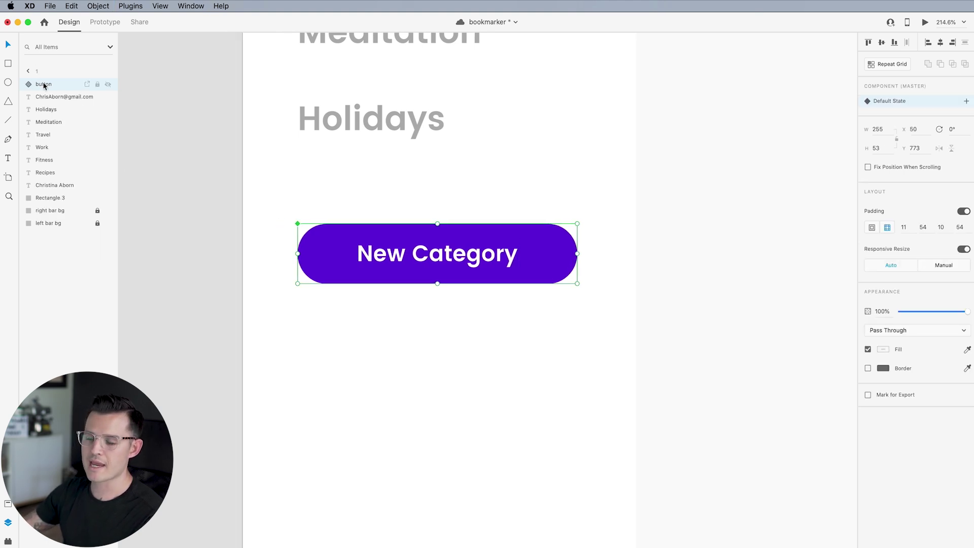
Move the sidebar category labels and button up slightly
key("super+minus")
key("super+minus")
key("super+minus")
key("super+minus")
left_click_drag(378, 293, 269, 376)
left_click_drag(233, 403, 363, 194)
left_click_drag(322, 237, 321, 234)
left_click(221, 414)
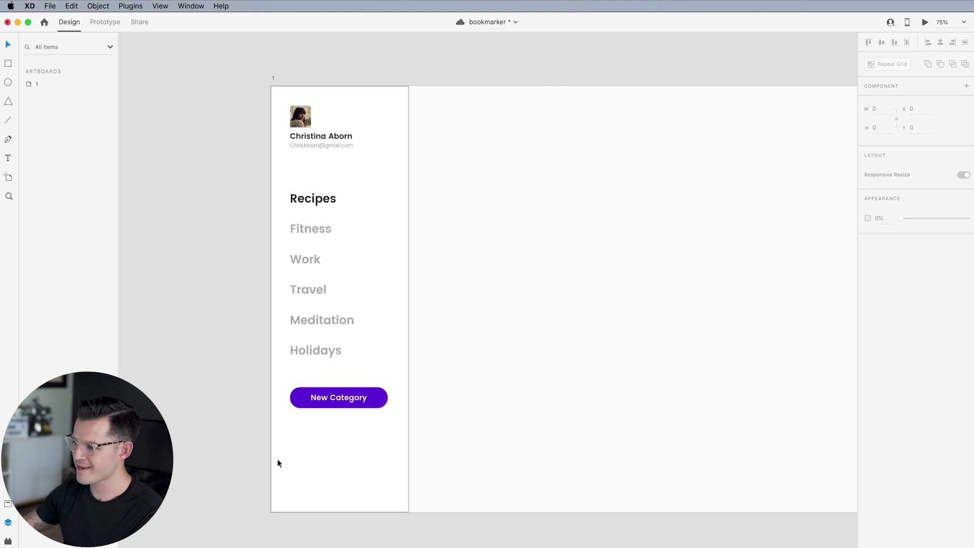
Paste a copy of the Recipes category label and drag it to the top of the artboard
scroll(277, 458, "up", 1)
scroll(278, 460, "up", 6)
left_click_drag(398, 456, 423, 274)
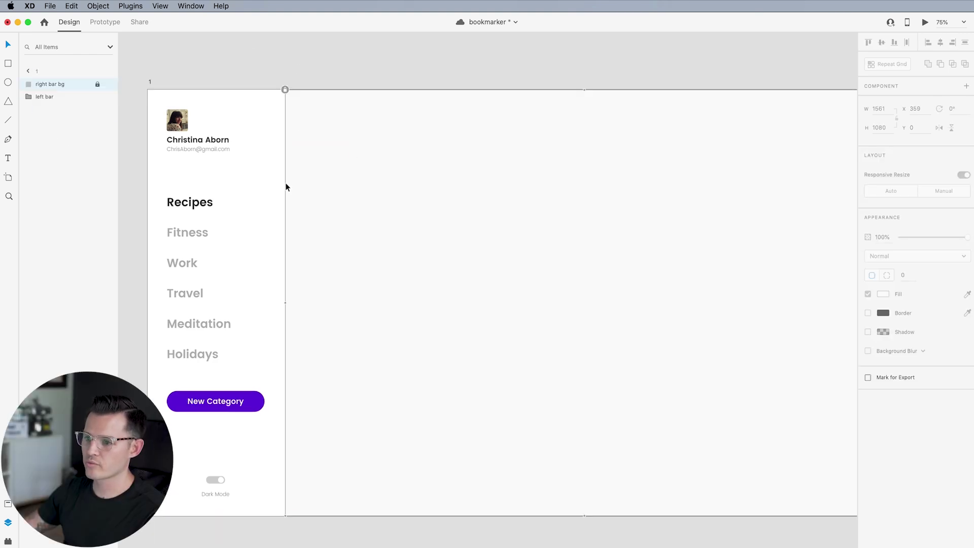
left_click(189, 203, "super")
left_click(340, 127)
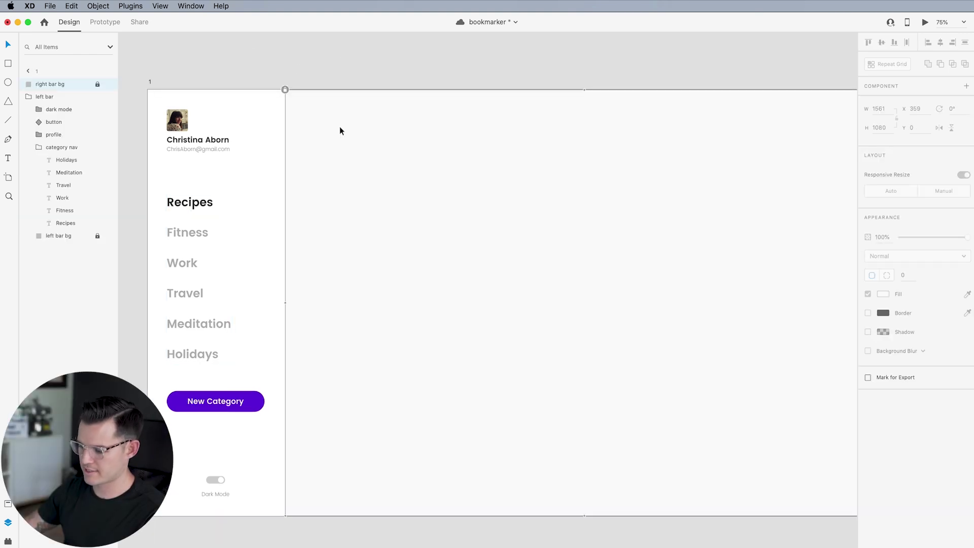
key("ctrl+v")
left_click_drag(184, 205, 349, 118)
Retype the heading as 'Recipes' and scale it up to size 37
double_click(335, 113)
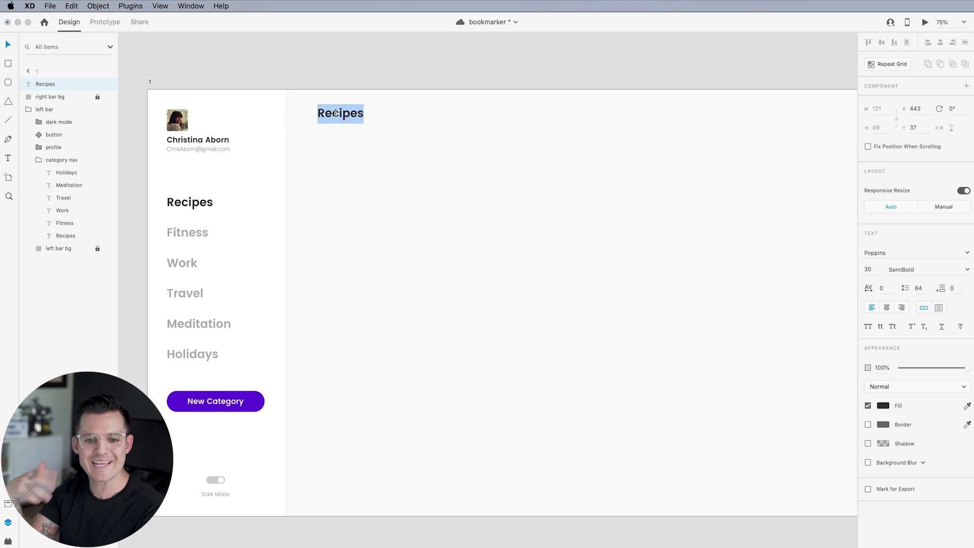
type("Recipes")
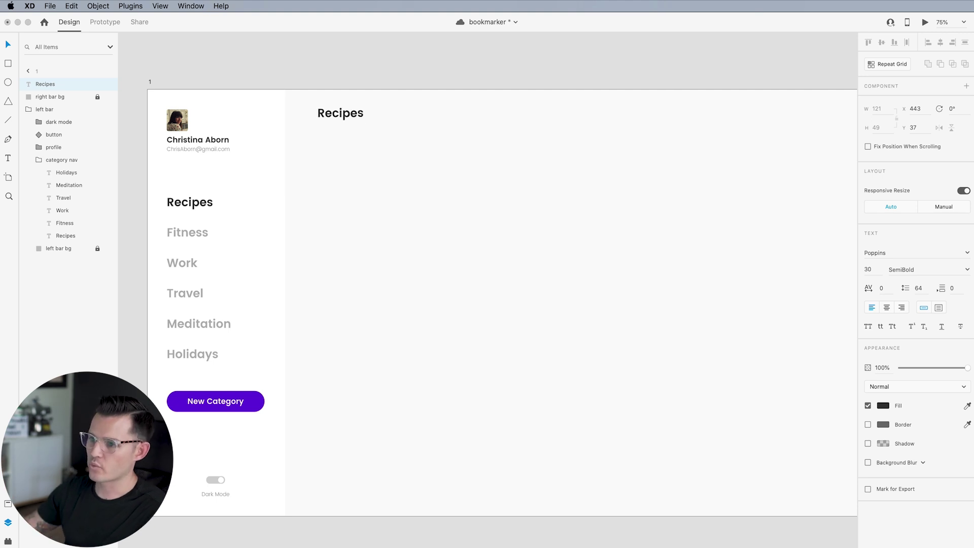
key("Escape")
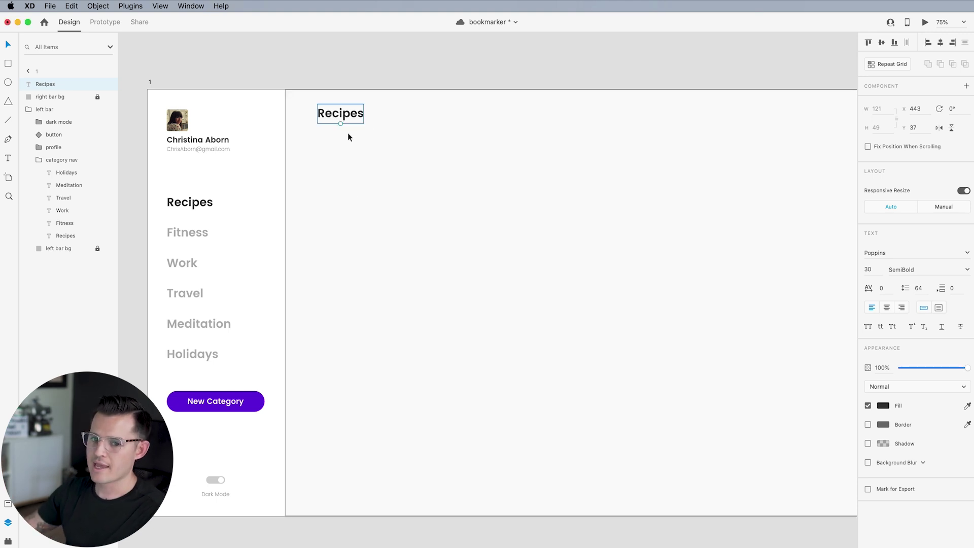
left_click_drag(340, 123, 351, 121)
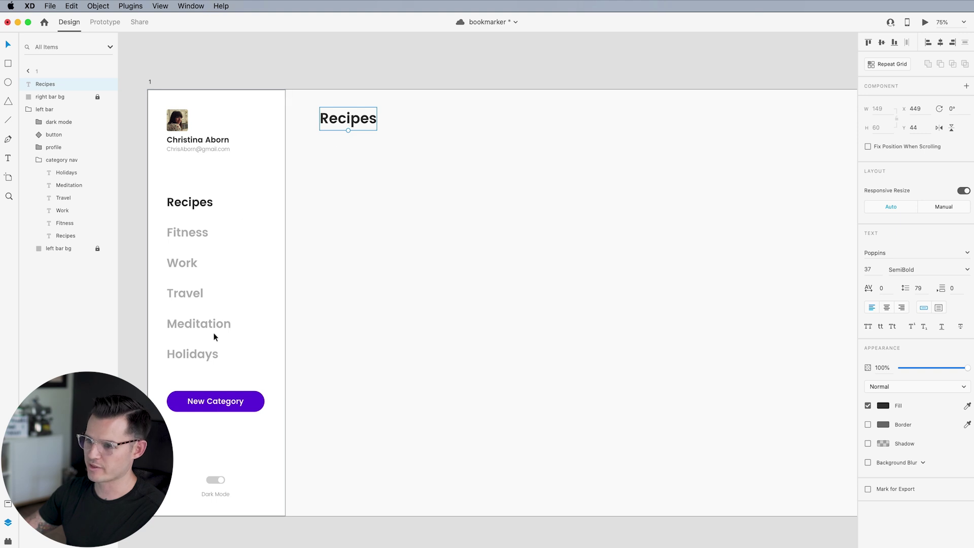
Paste a copy of the profile name text under the heading and rename it 'All'
double_click(198, 140)
key("super+c")
left_click(348, 118)
key("super+v")
left_click_drag(203, 144, 378, 163)
key("Return")
type("All")
key("Escape")
key("Return")
Duplicate the label into a row reading Videos, Blogs, Music and Photos
type("Videos")
key("Escape")
key("super+d")
key("Return")
type("Blogs")
key("Escape")
key("super+d")
key("Return")
type("Music")
key("Escape")
key("super+d")
Group the five sub-category labels and name the group 'sub category nav'
key("Return")
type("Photos")
left_click(435, 162, "shift")
left_click(500, 160, "shift")
left_click(560, 160, "shift")
left_click(324, 160, "shift")
key("super+g")
double_click(45, 84)
type("sub category nav")
Group the right-hand content and name it 'right bar'
key("Return")
left_click(56, 109, "shift")
key("super+g")
double_click(44, 84)
type("right bar")
key("Return")
Draw a dark, borderless underline bar beneath the All label
scroll(373, 169, "up", 5)
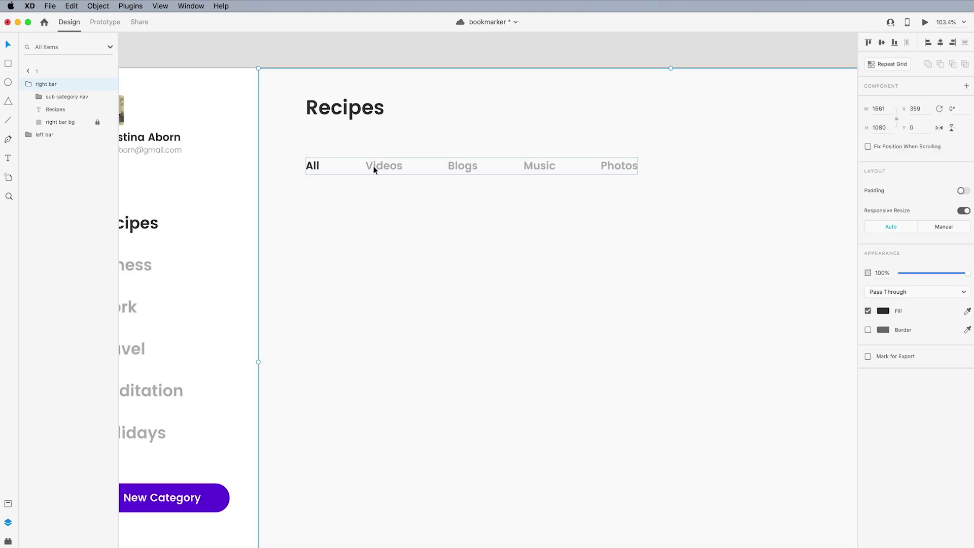
scroll(373, 169, "up", 5)
scroll(309, 169, "up", 2)
key("r")
left_click_drag(351, 189, 409, 194)
left_click(884, 290)
left_click(762, 347)
left_click(868, 311)
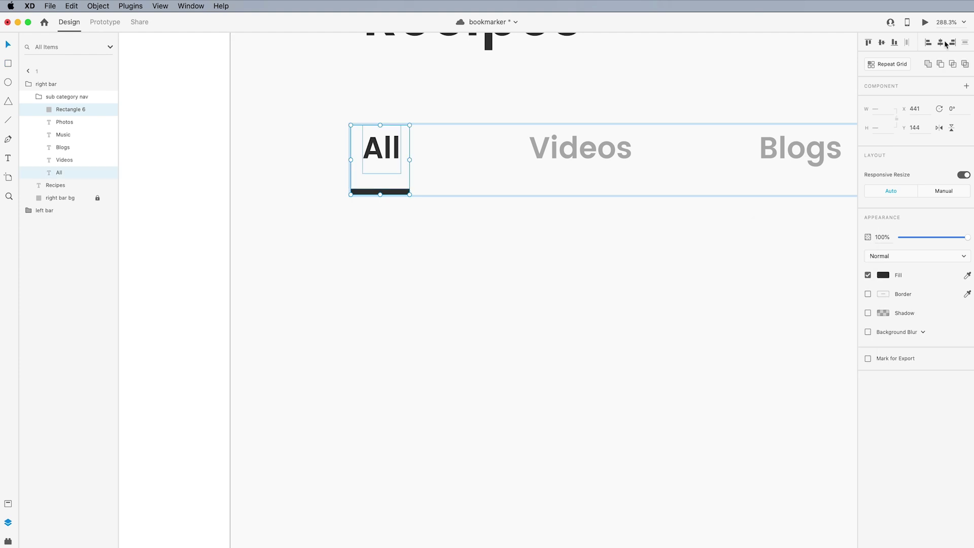
Draw a small circle right of Recipes and duplicate it twice
scroll(462, 267, "down", 5)
scroll(452, 204, "up", 3)
left_click(330, 170)
key("e")
left_click_drag(425, 158, 454, 186)
key("super+alt+v")
key("super+d")
key("super+d")
Fill the three circles with face photos using the UI Faces plugin
left_click(8, 541)
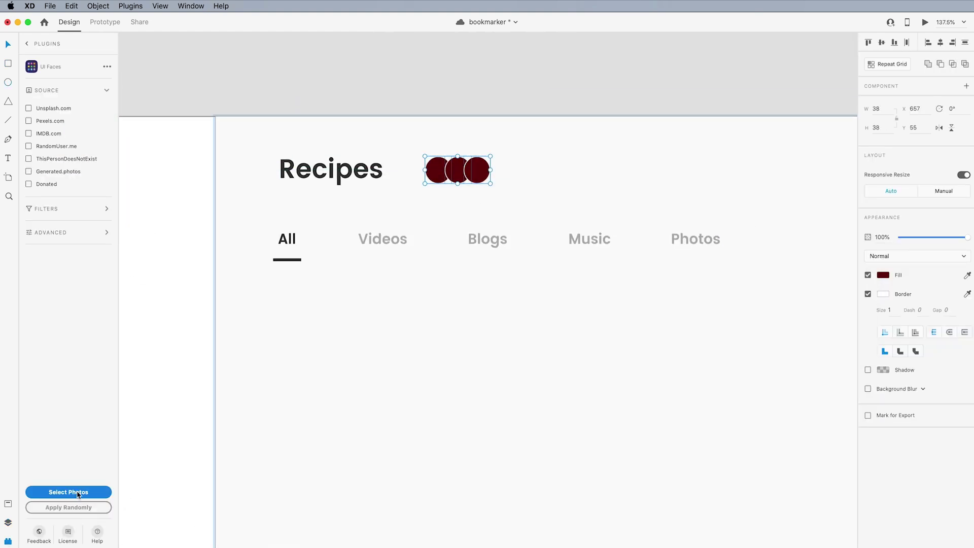
left_click(78, 492)
left_click(491, 159)
left_click(490, 299)
left_click(425, 90)
left_click(323, 397)
Add a fourth circle with a dark grey fill sampled from Music and no border
left_click_drag(441, 182, 492, 173)
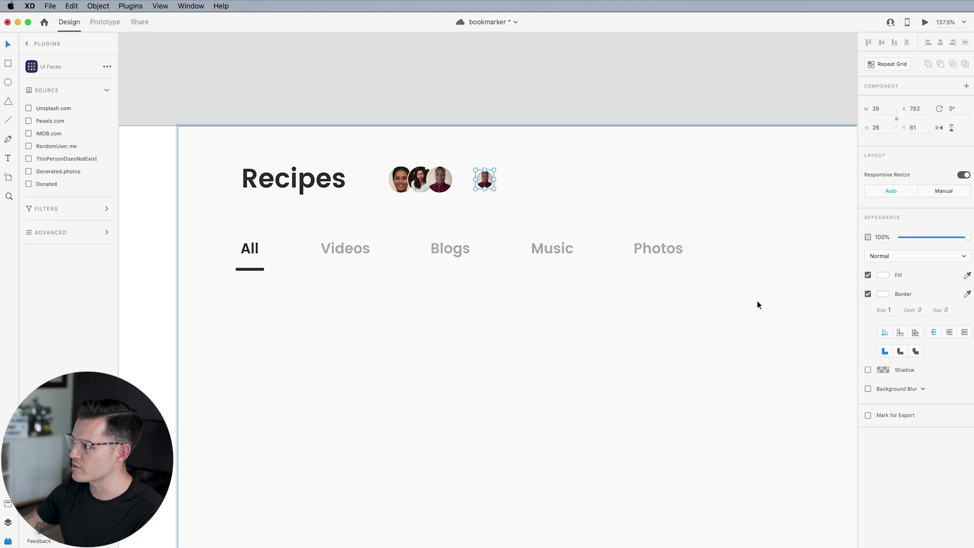
left_click(884, 275)
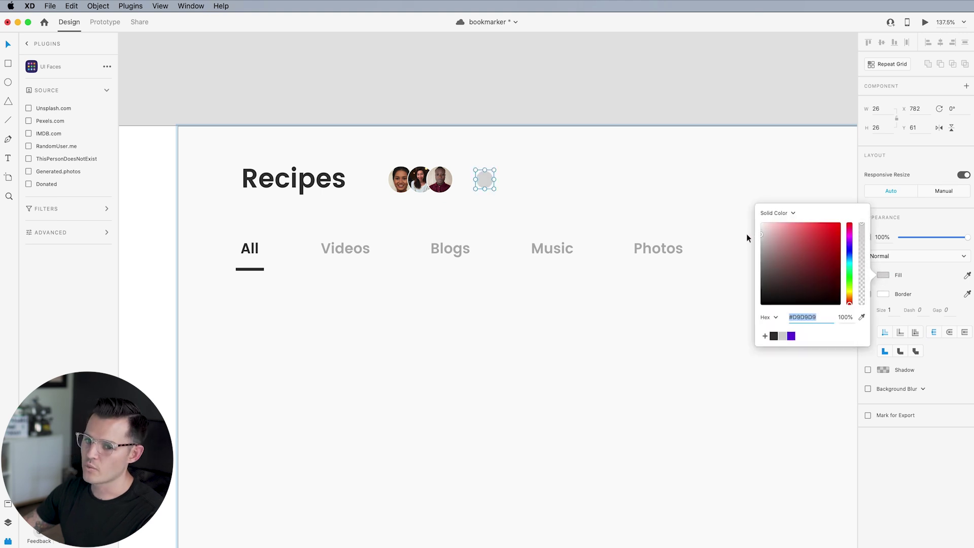
left_click(623, 191)
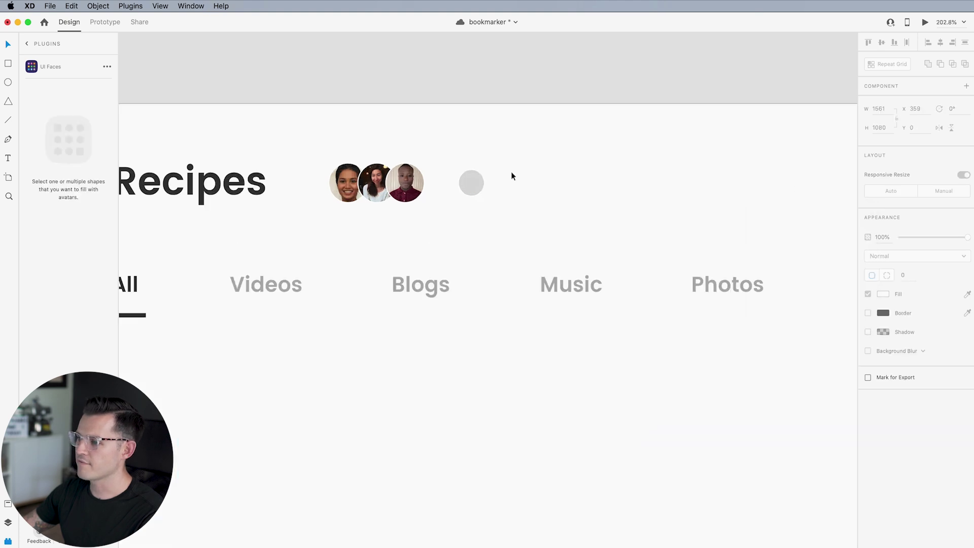
scroll(510, 173, "up", 10)
scroll(513, 183, "left", 3)
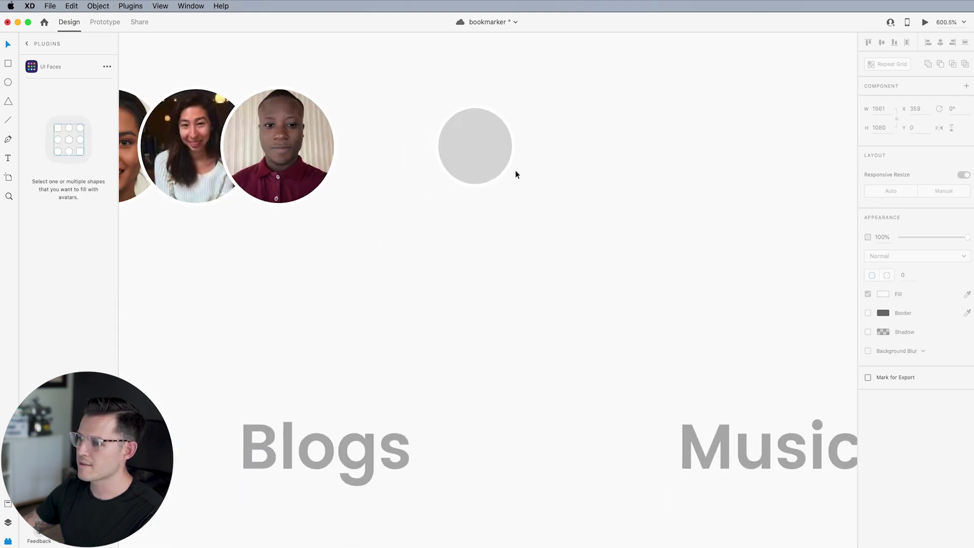
left_click(504, 170)
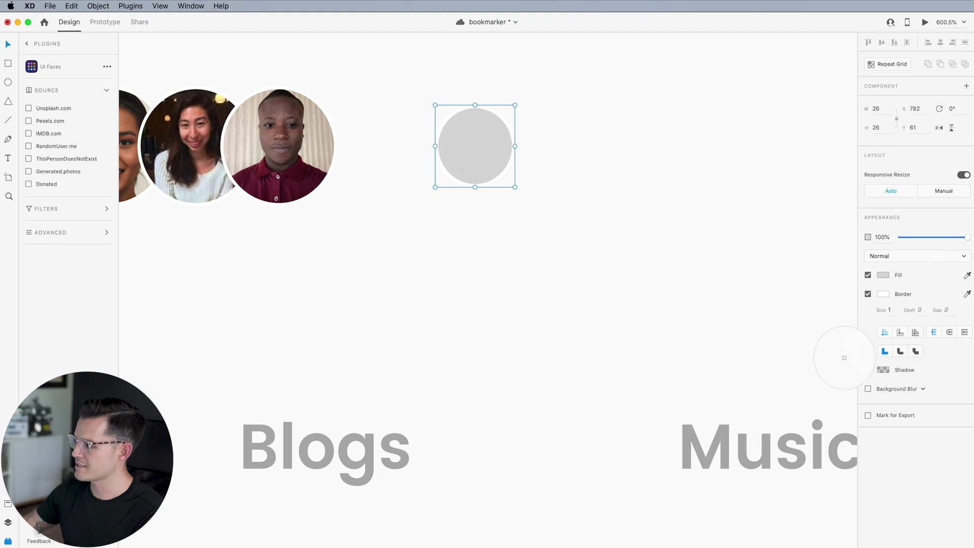
left_click(724, 445)
left_click(457, 154)
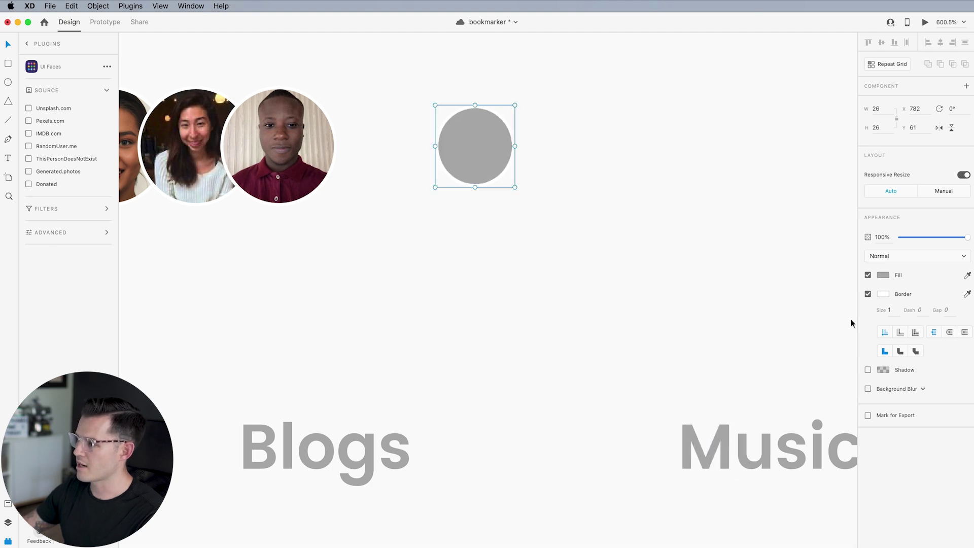
left_click(867, 294)
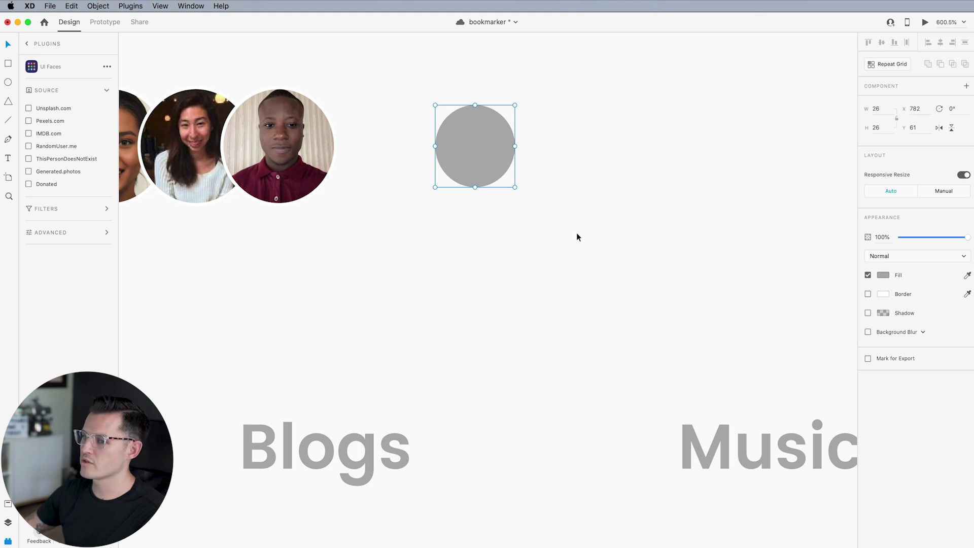
left_click(27, 44)
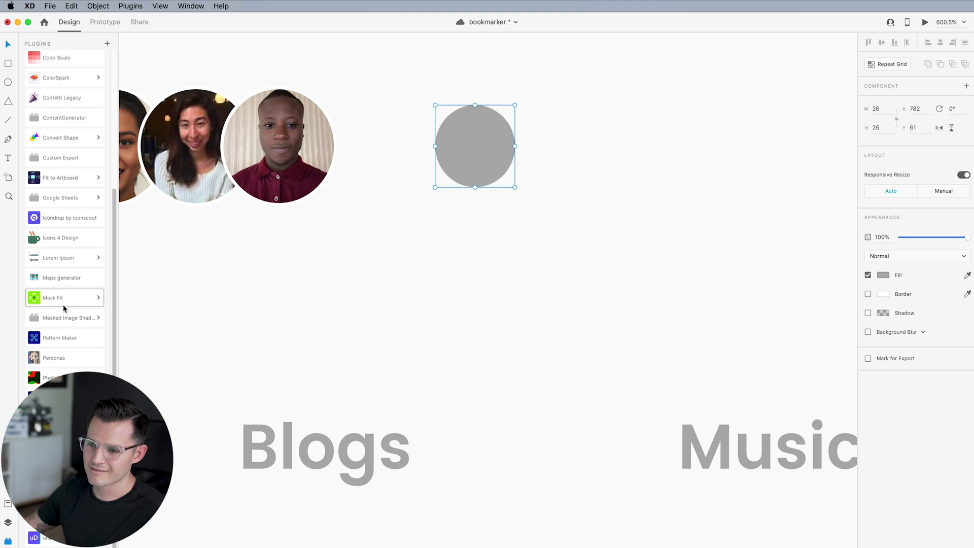
Insert a 'plus' icon from Icons 4 Design, shrink it, and give it a 1 px white (#ffffff) stroke
left_click(60, 238)
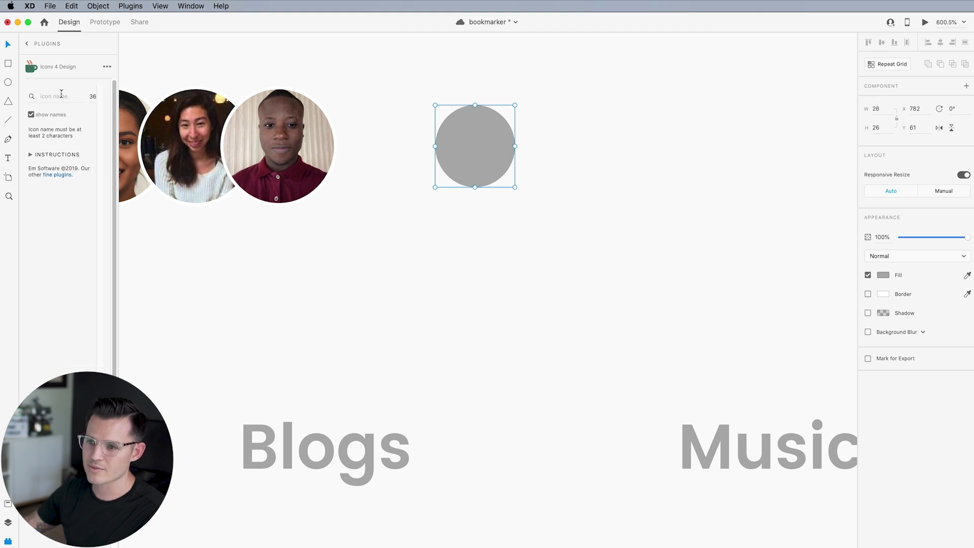
key("Return")
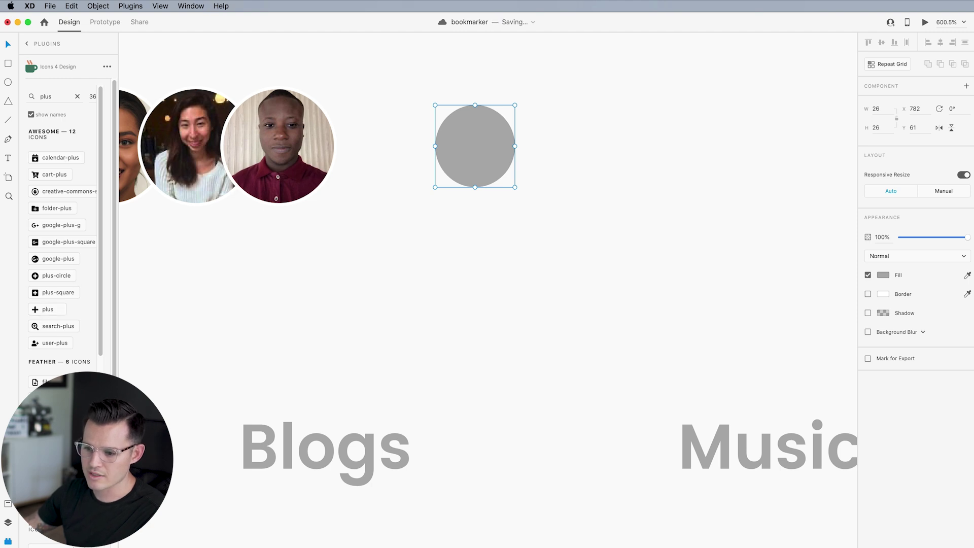
left_click(47, 309)
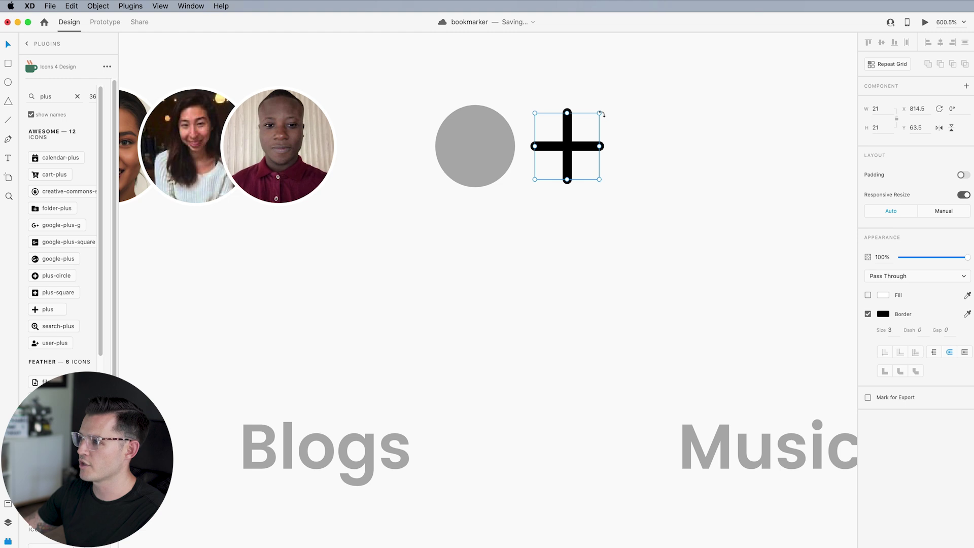
left_click_drag(600, 112, 575, 138)
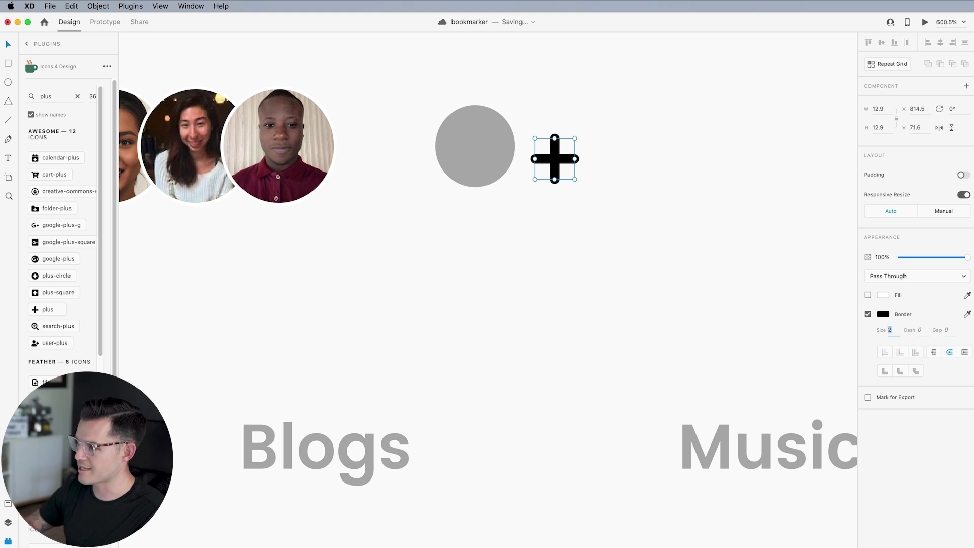
key("Down")
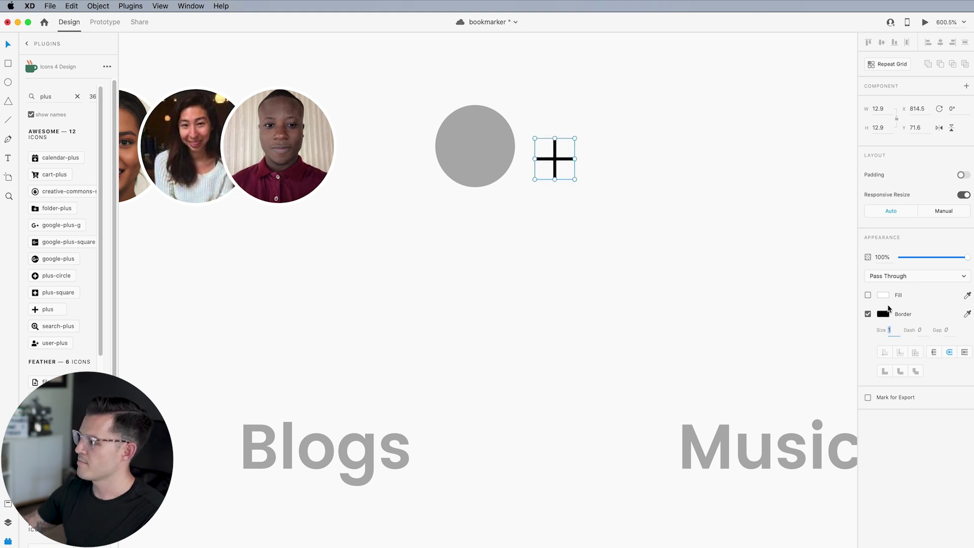
left_click(886, 296)
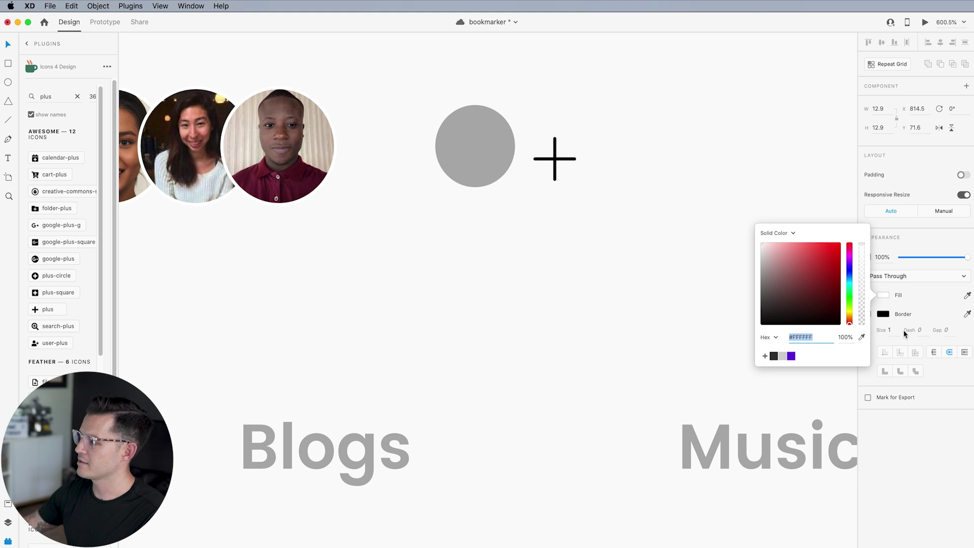
left_click(883, 314)
type("ffffff")
left_click(586, 172)
Move the white plus onto the grey circle and align them middle
left_click_drag(556, 161, 480, 149)
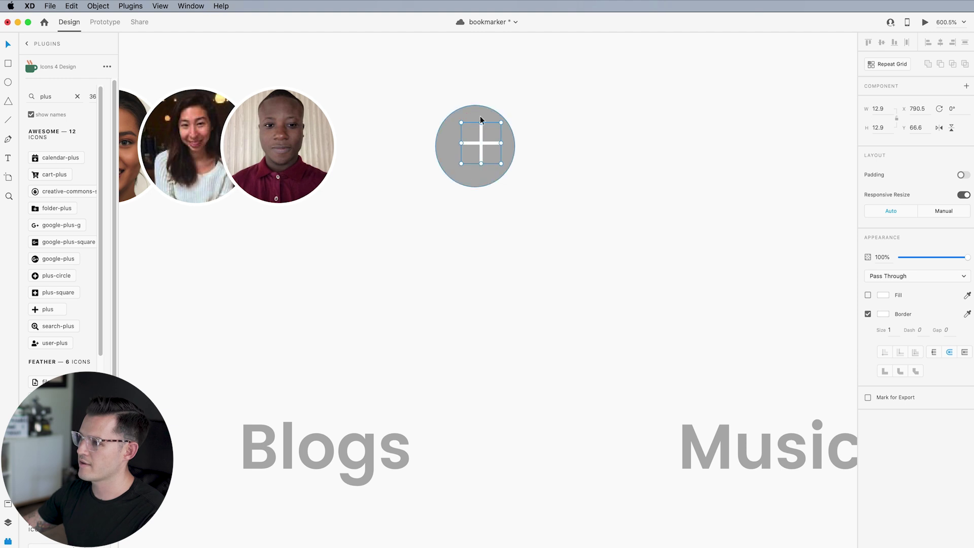
left_click(481, 120, "shift")
left_click(888, 43)
left_click(671, 149)
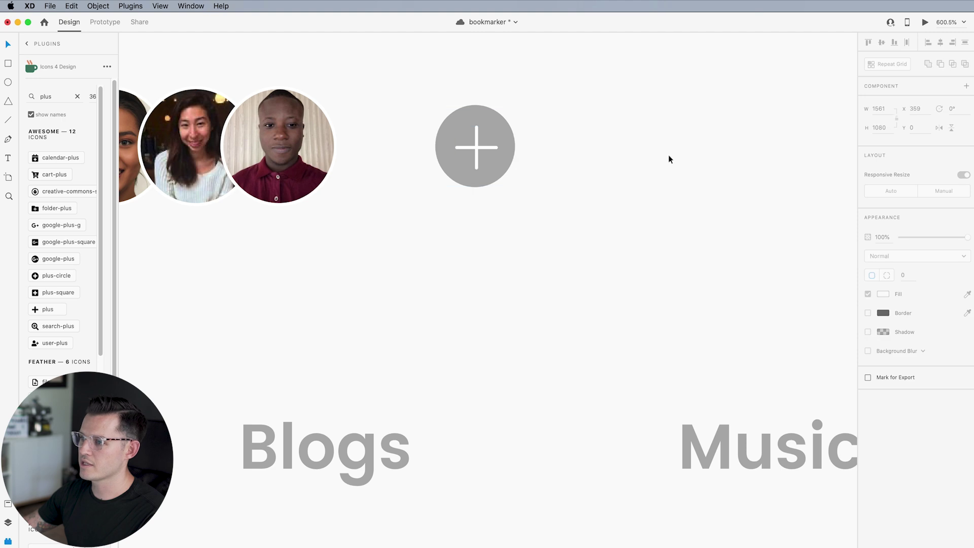
scroll(667, 158, "down", 15)
scroll(666, 158, "up", 15)
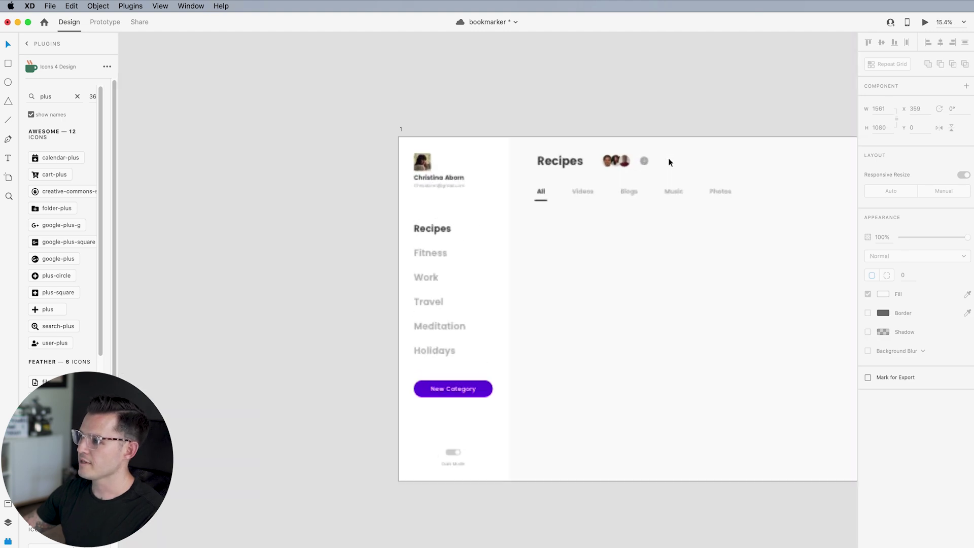
Select the whole plus button and place a copy at the artboard's top-right edge
left_click(601, 56)
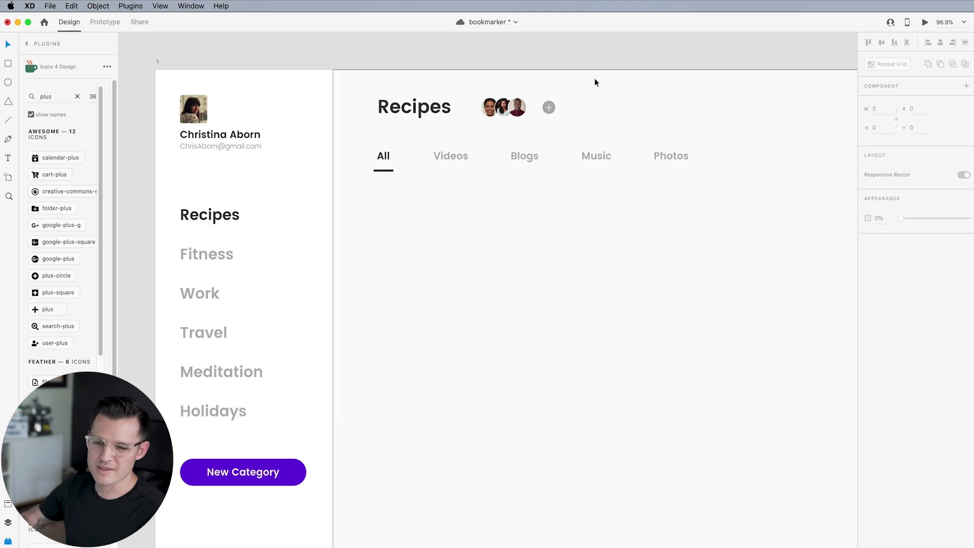
left_click(521, 157)
left_click(521, 157)
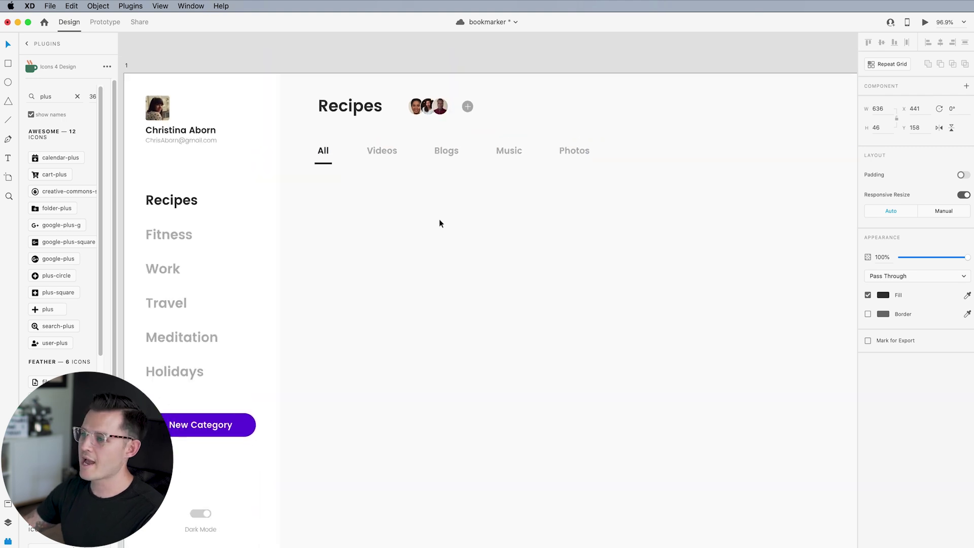
scroll(440, 222, "down", 3)
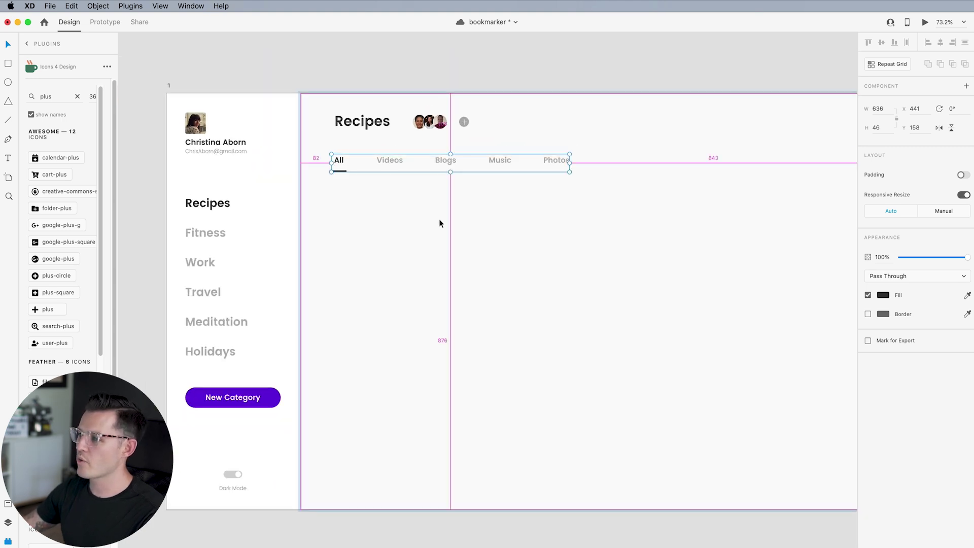
left_click_drag(498, 220, 460, 214)
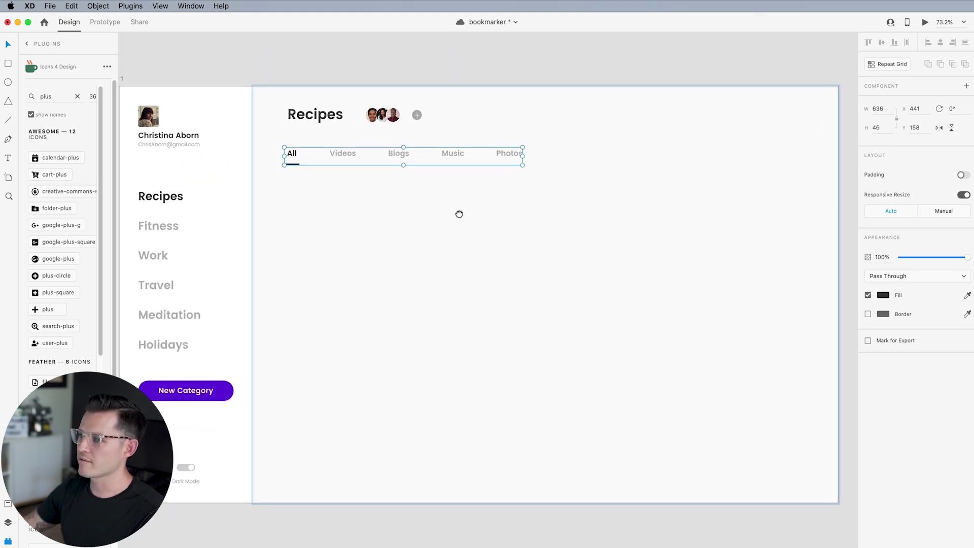
left_click(418, 113)
left_click_drag(442, 101, 410, 125)
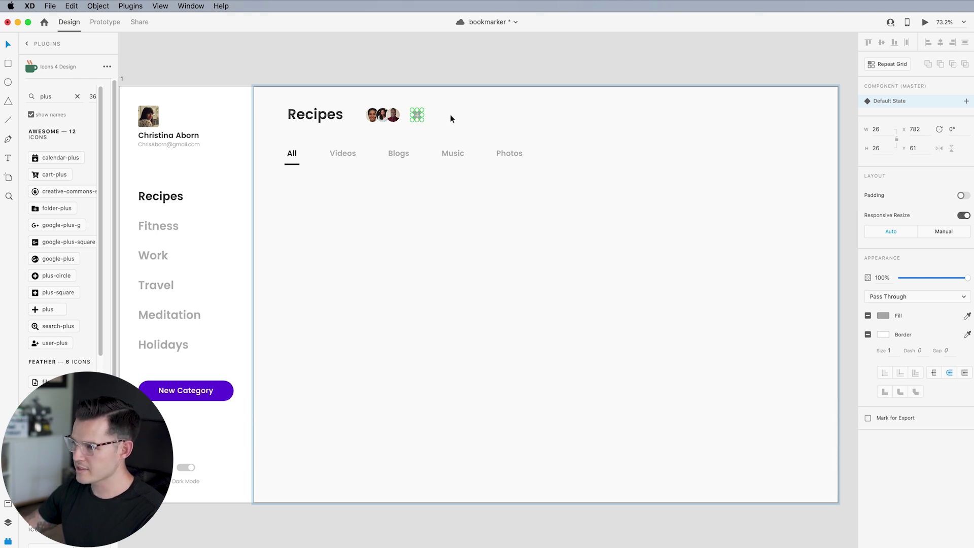
left_click_drag(418, 116, 797, 115)
Ungroup the copied plus button and fill its circle with purple #6600DD
right_click(797, 116)
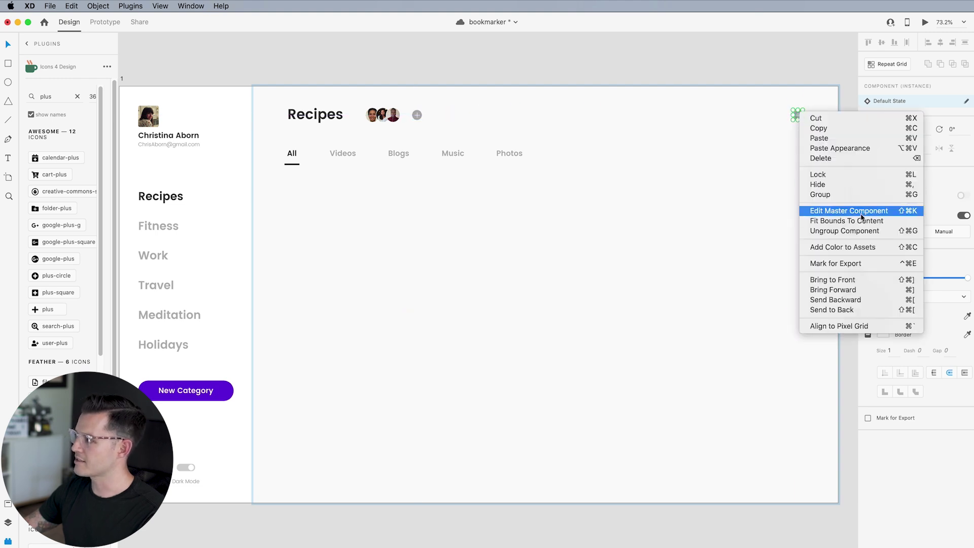
key("Return")
scroll(803, 112, "up", 5)
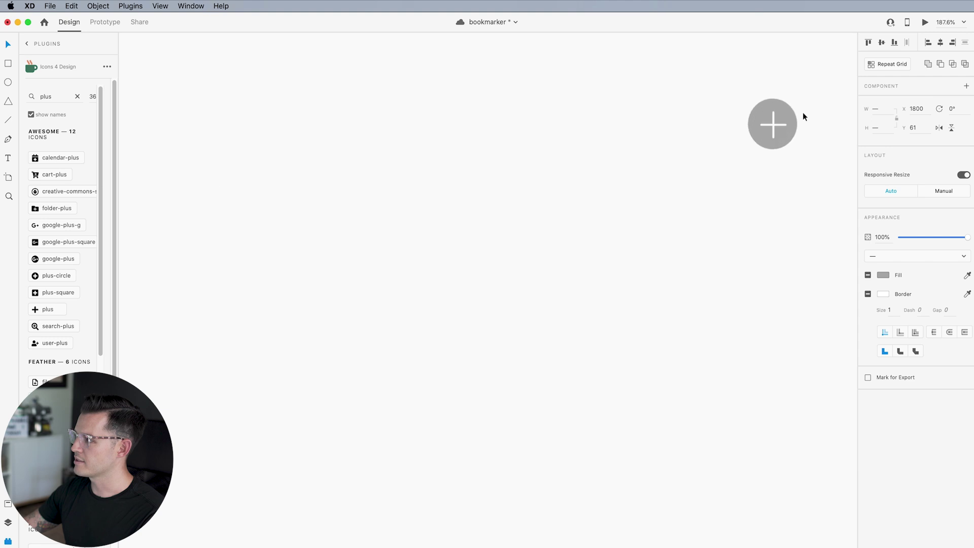
left_click(772, 108)
left_click(883, 276)
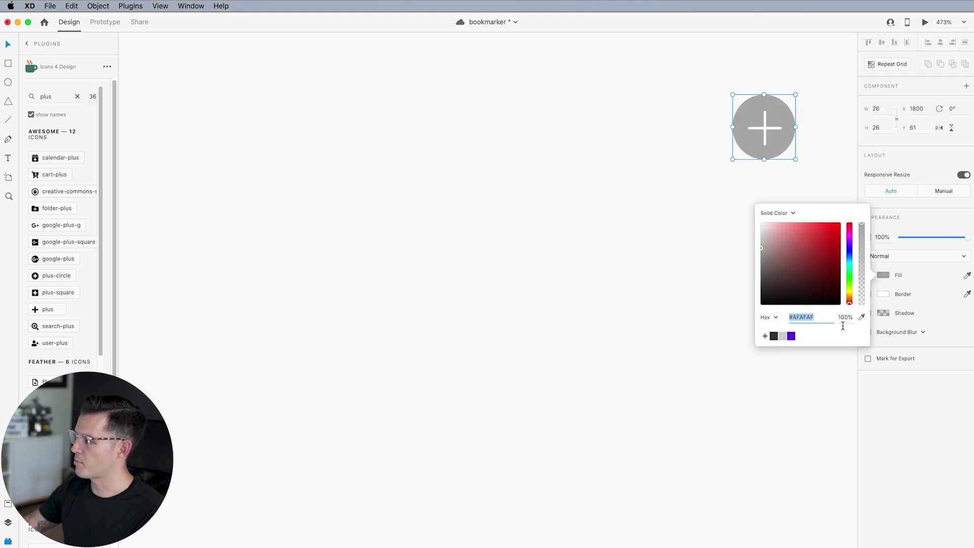
left_click(791, 336)
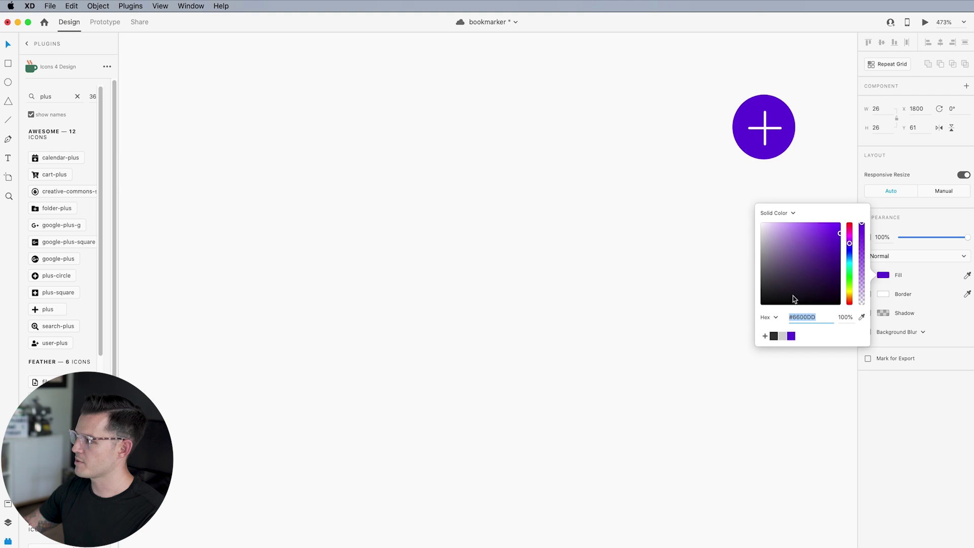
left_click(626, 262)
scroll(655, 240, "down", 5)
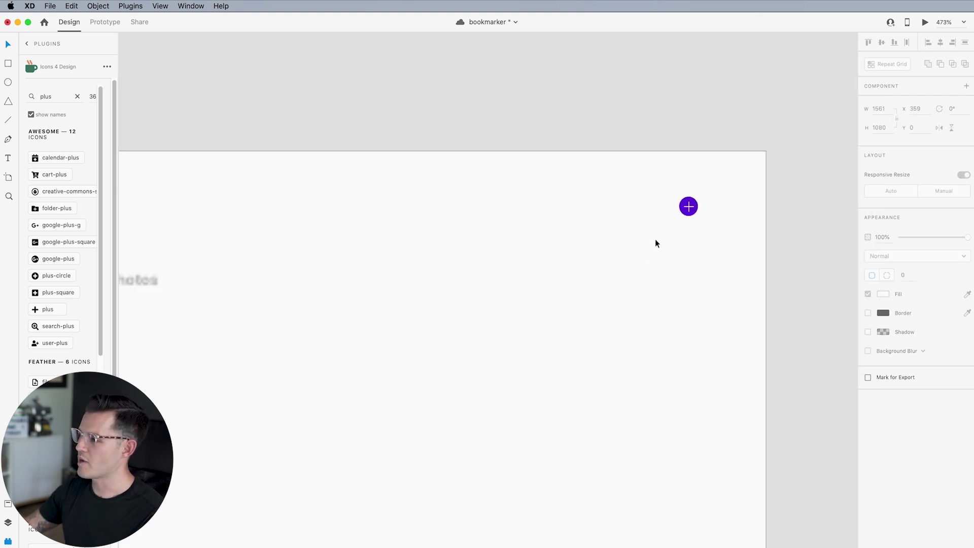
scroll(656, 244, "left", 3)
scroll(643, 239, "down", 3)
scroll(643, 239, "down", 2)
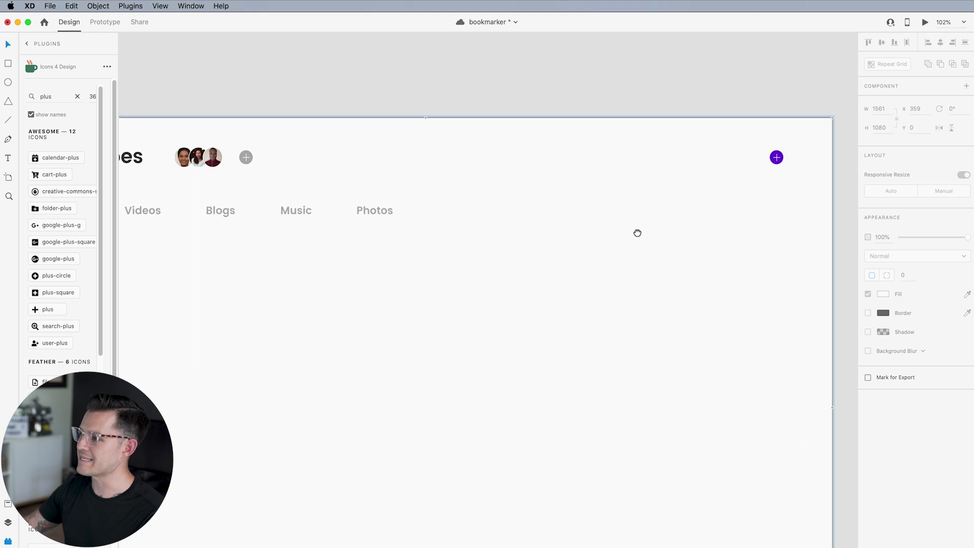
left_click(779, 152)
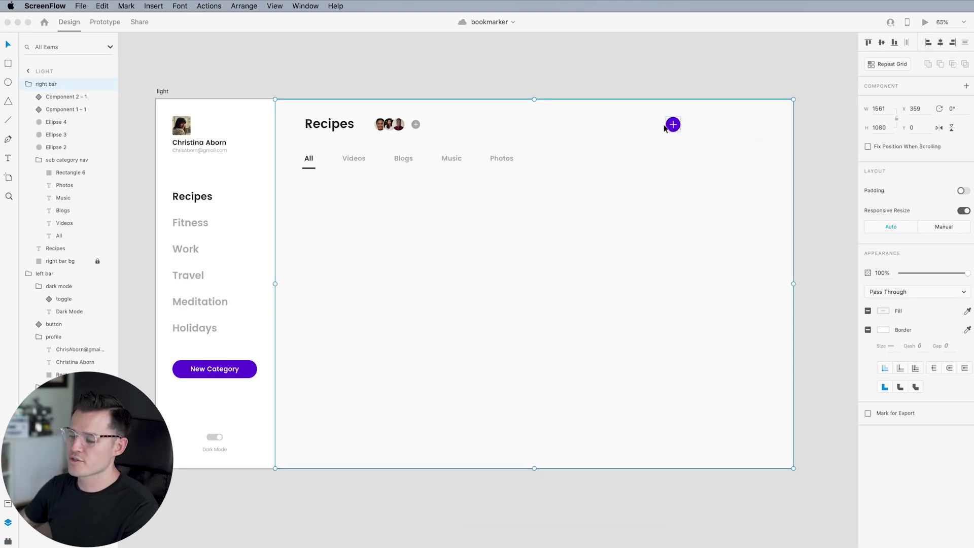
Collapse the left bar and sub category nav layer groups, then paste the profile photo into the right bar
left_click(335, 307)
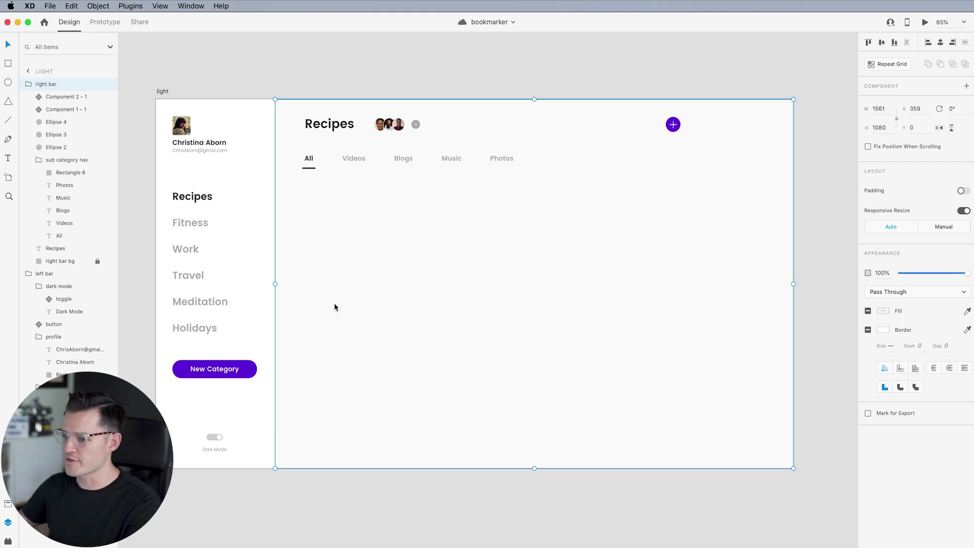
left_click(373, 477)
left_click(329, 318)
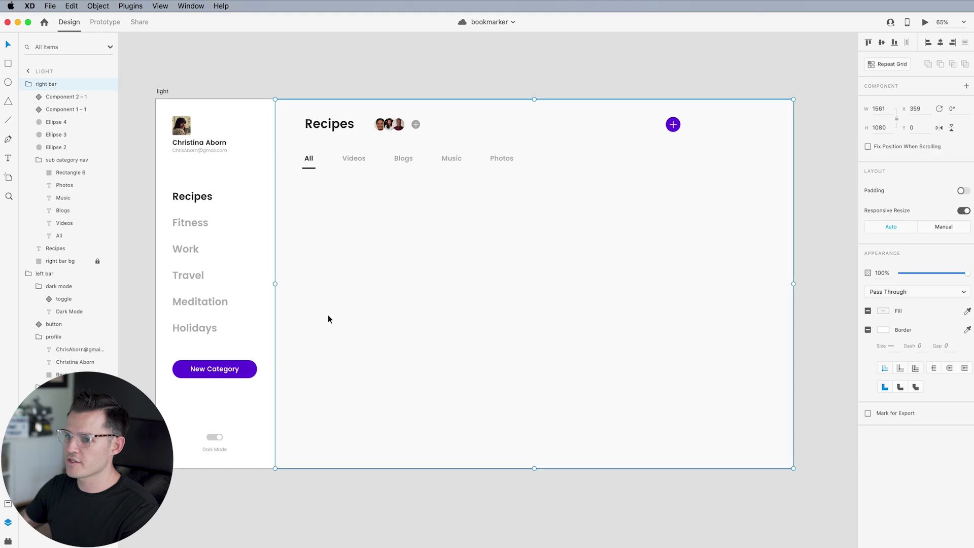
left_click(25, 85)
left_click(26, 97)
left_click(28, 85)
left_click(39, 161)
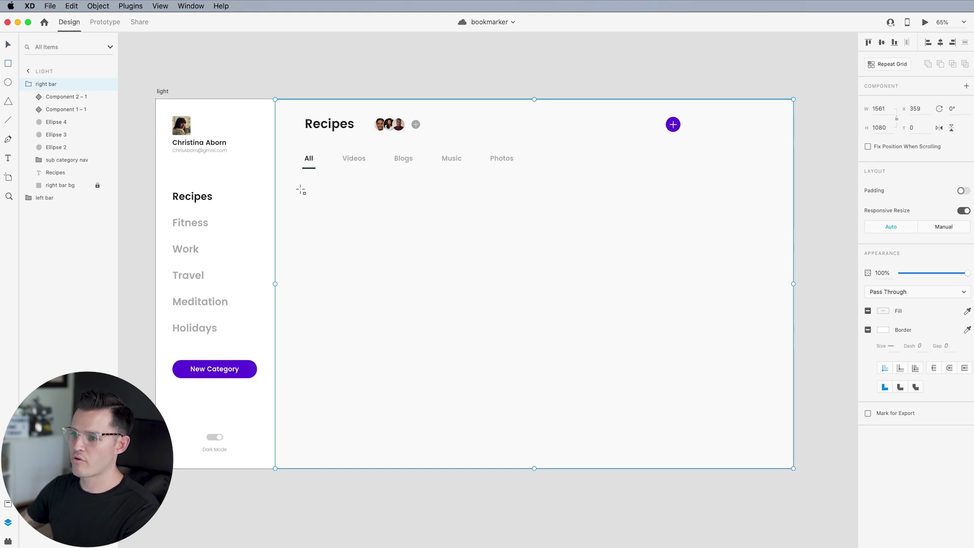
key("v")
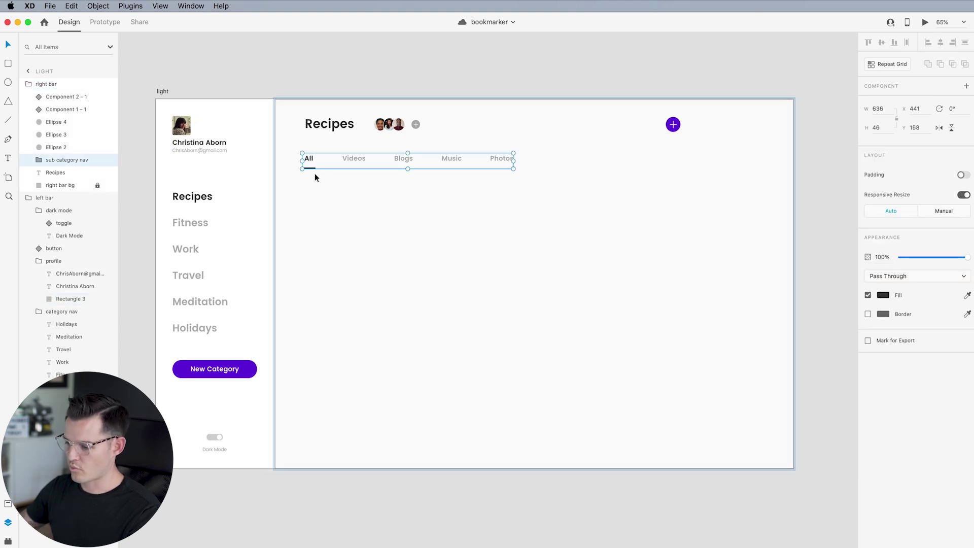
key("super+v")
Duplicate the pasted photo under the All tab into tiles sized like 318x370 and 353x640, filling them with food photos
left_click_drag(191, 129, 412, 293)
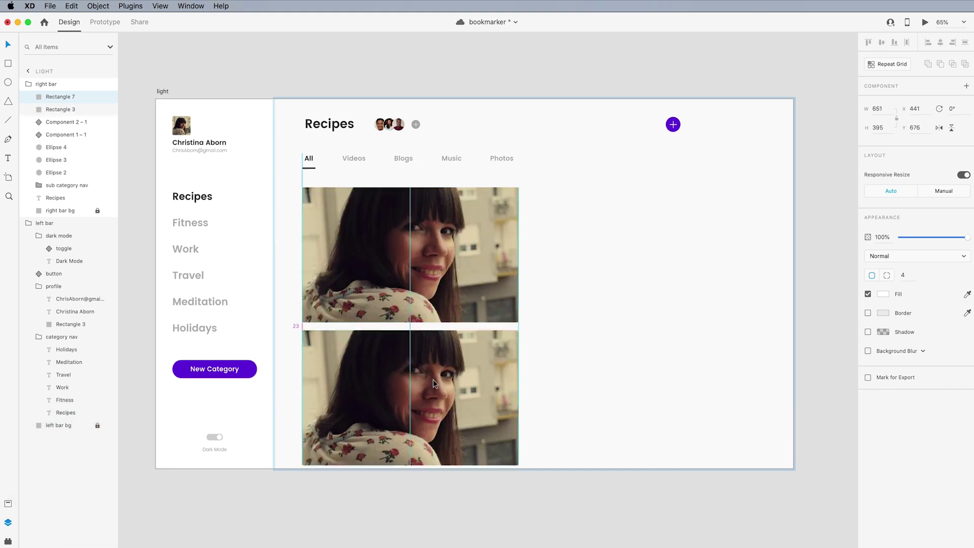
left_click_drag(517, 467, 408, 461)
left_click_drag(355, 400, 571, 257)
left_click_drag(579, 315, 578, 406)
left_click_drag(628, 296, 680, 300)
left_click_drag(467, 396, 484, 396)
left_click_drag(518, 284, 535, 284)
left_click(400, 380)
left_click_drag(408, 396, 418, 397)
left_click_drag(434, 397, 429, 397)
left_click_drag(595, 247, 595, 476)
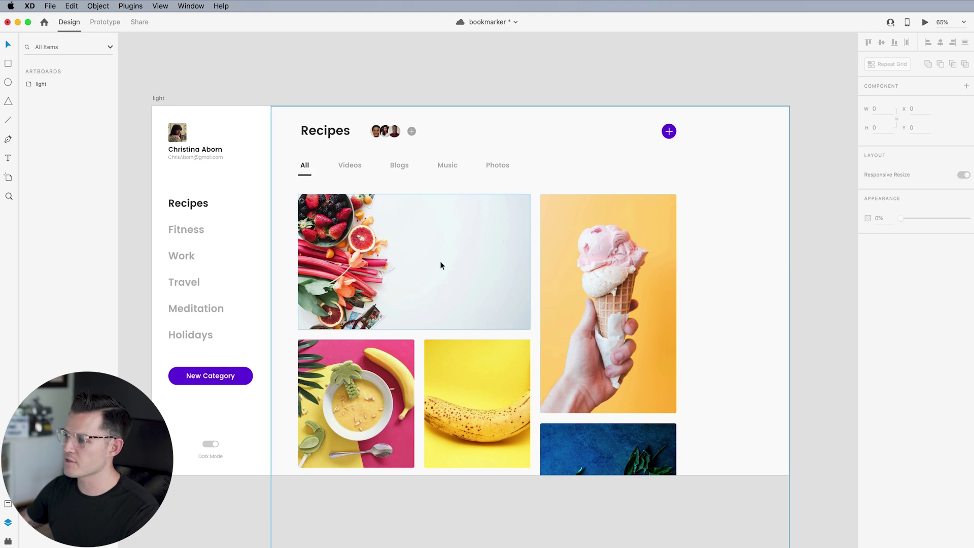
Copy the profile name and Recipes texts and paste them onto the strawberries photo
scroll(390, 258, "up", 3)
scroll(391, 263, "up", 1)
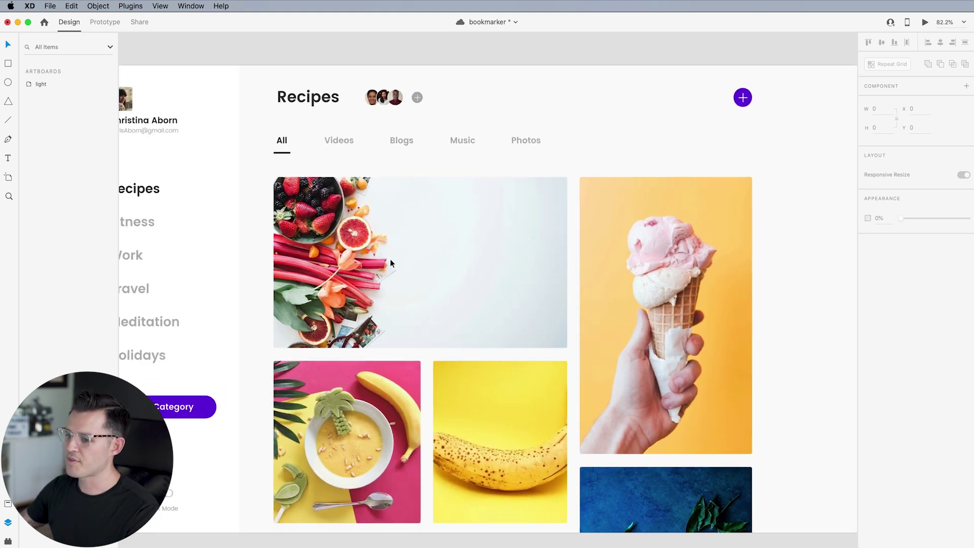
left_click_drag(388, 263, 426, 261)
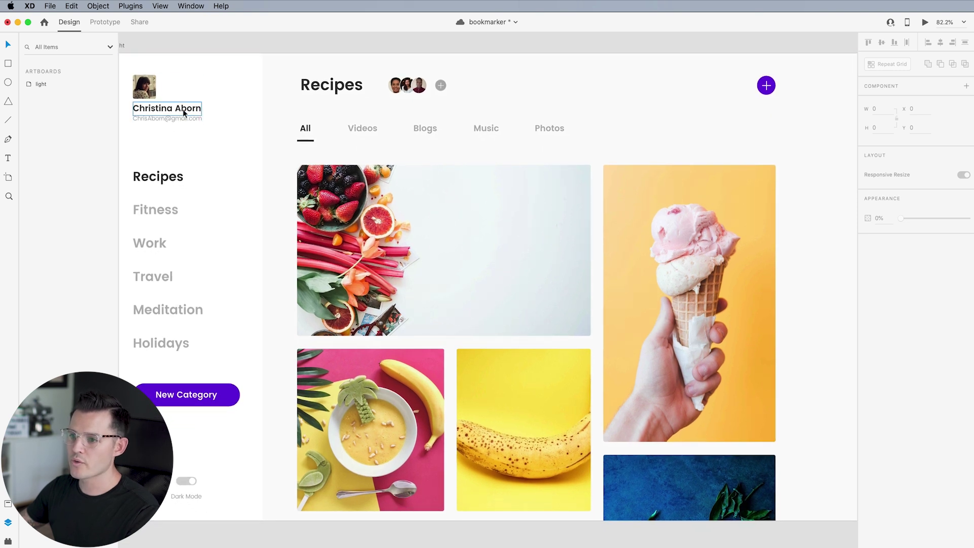
left_click(158, 176)
left_click(169, 108, "shift")
key("super+c")
scroll(354, 190, "up", 5)
double_click(572, 257)
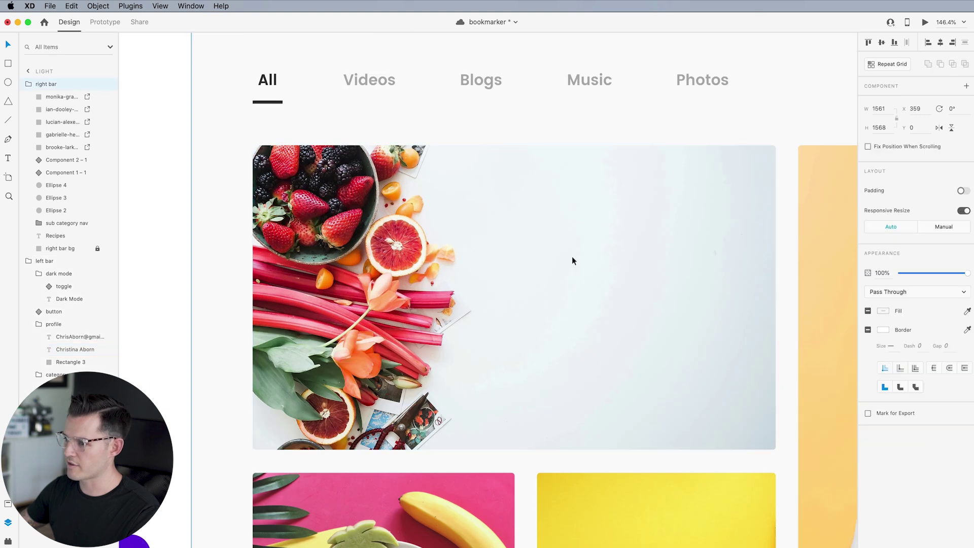
key("super+v")
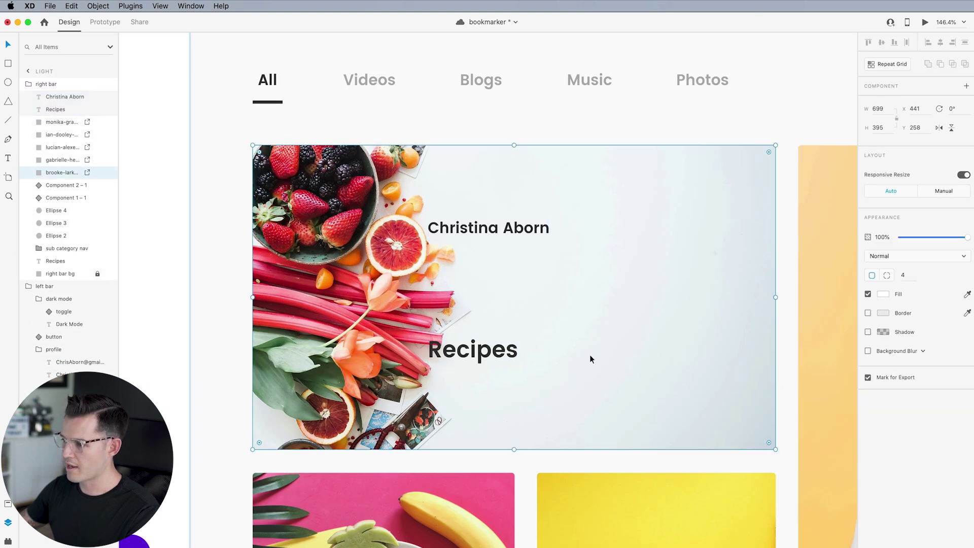
Move the Recipes text to the photo's right side and change it to 'Recipe of the day'
left_click(496, 354)
left_click_drag(471, 356, 551, 293)
double_click(550, 292)
left_click(587, 287)
key("shift+Right")
key("BackSpace")
type("of")
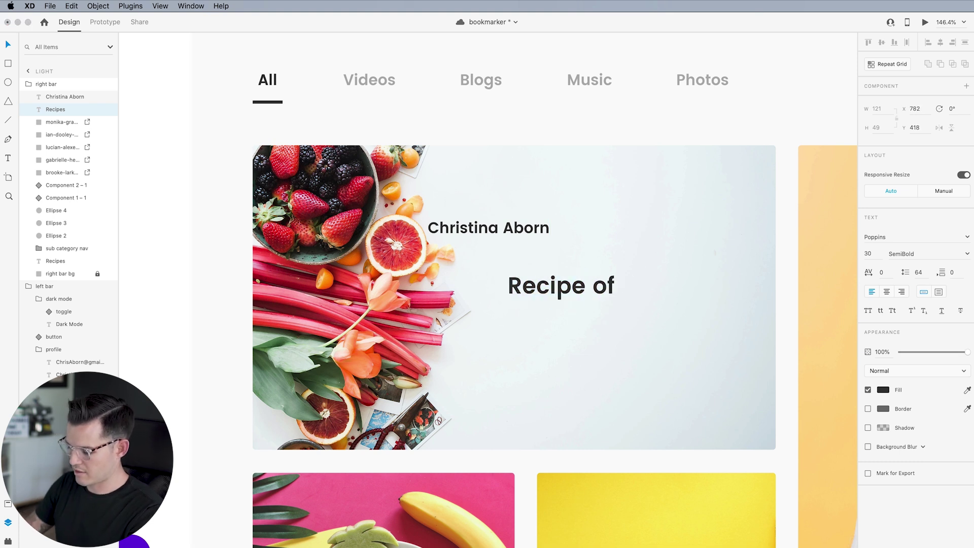
type(" the day")
key("Escape")
Place the subtitle text below the heading in Regular weight with new wording
left_click_drag(498, 224, 583, 320)
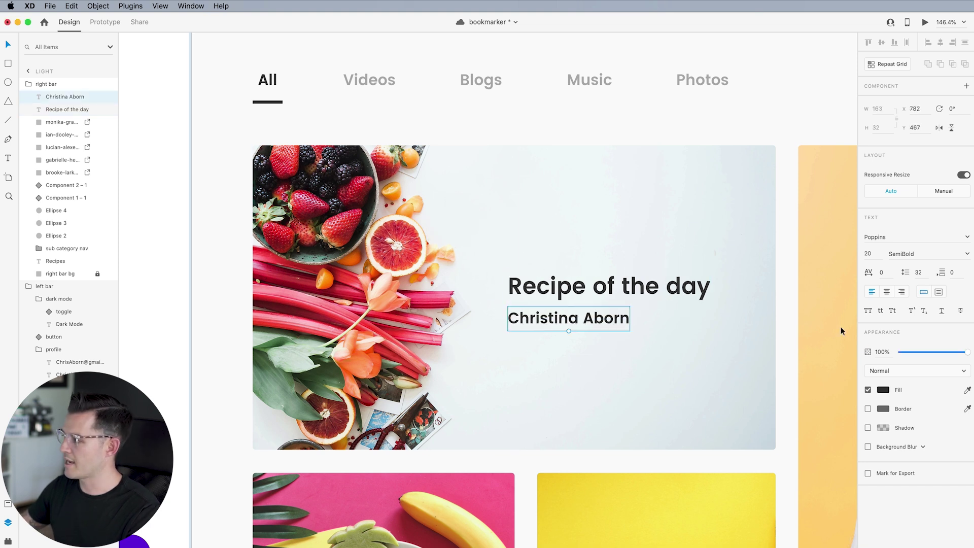
left_click(966, 255)
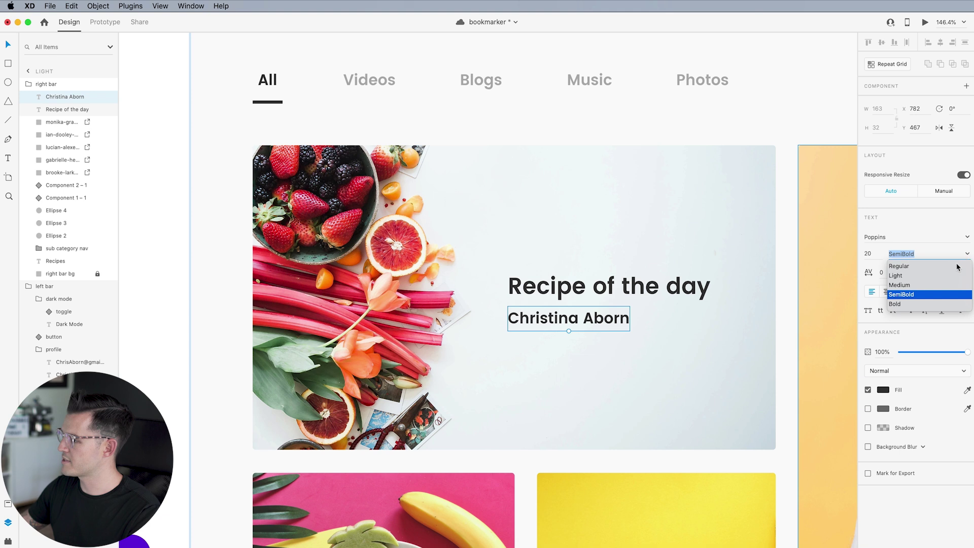
left_click(906, 266)
double_click(603, 319)
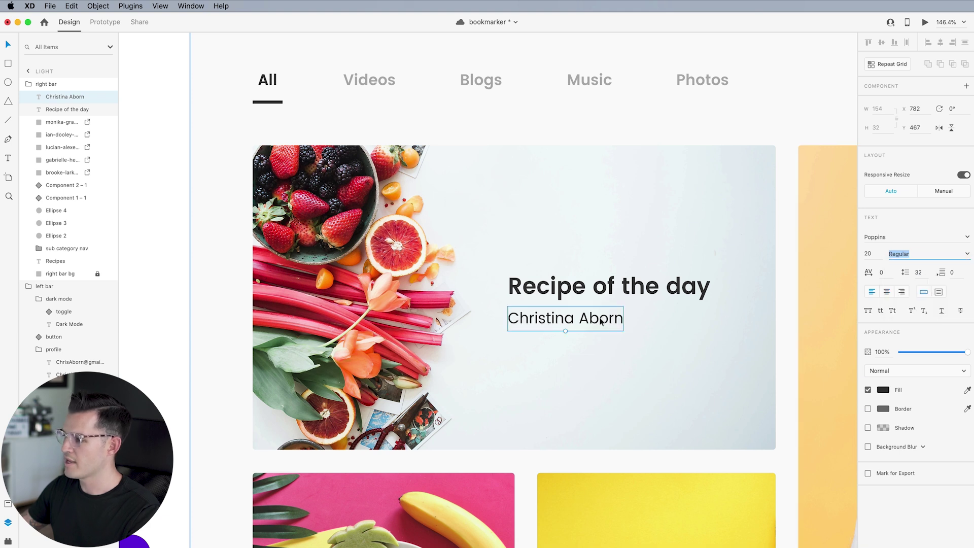
key("super+a")
type("the")
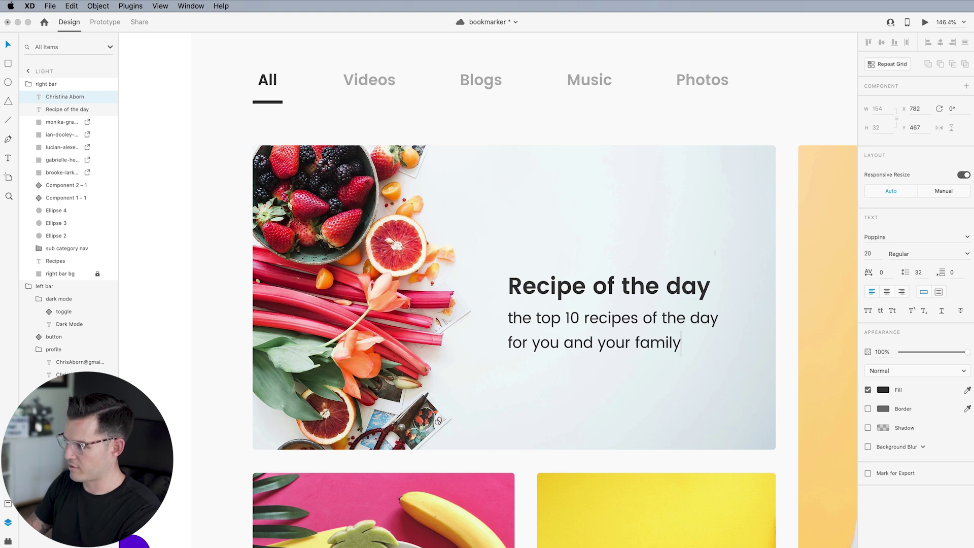
Duplicate the subtitle into a purple 'Read Blog' link at size 16
left_click_drag(578, 322, 590, 370)
double_click(589, 367)
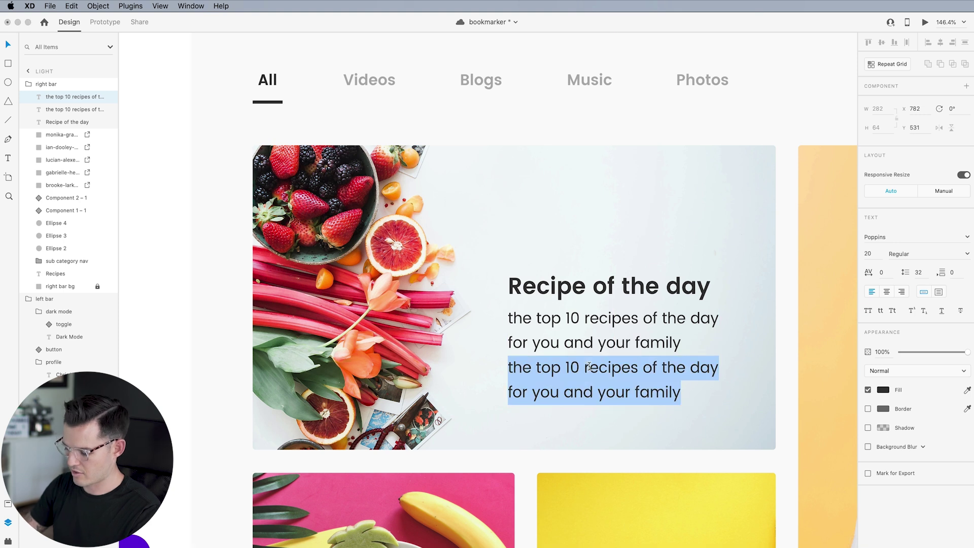
type("Read Bl")
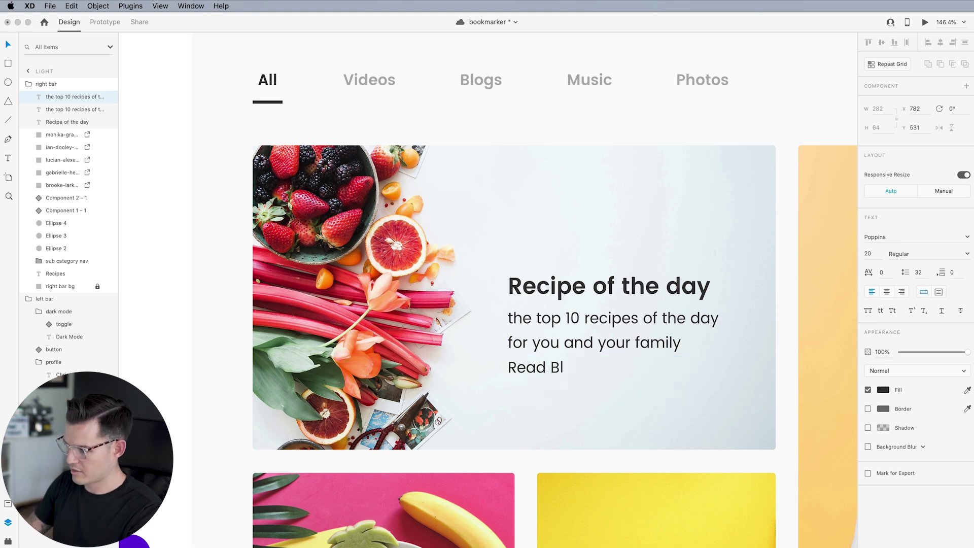
key("Escape")
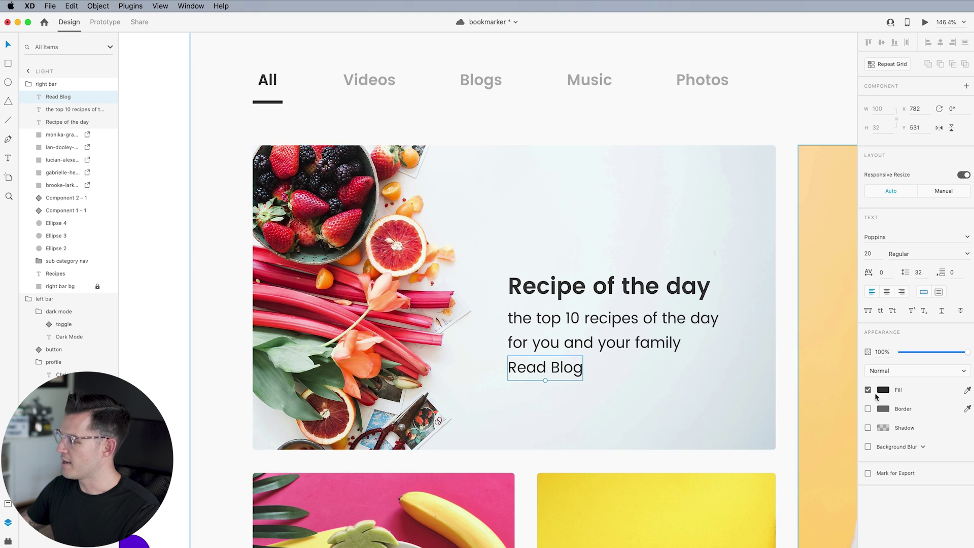
left_click_drag(545, 381, 538, 370)
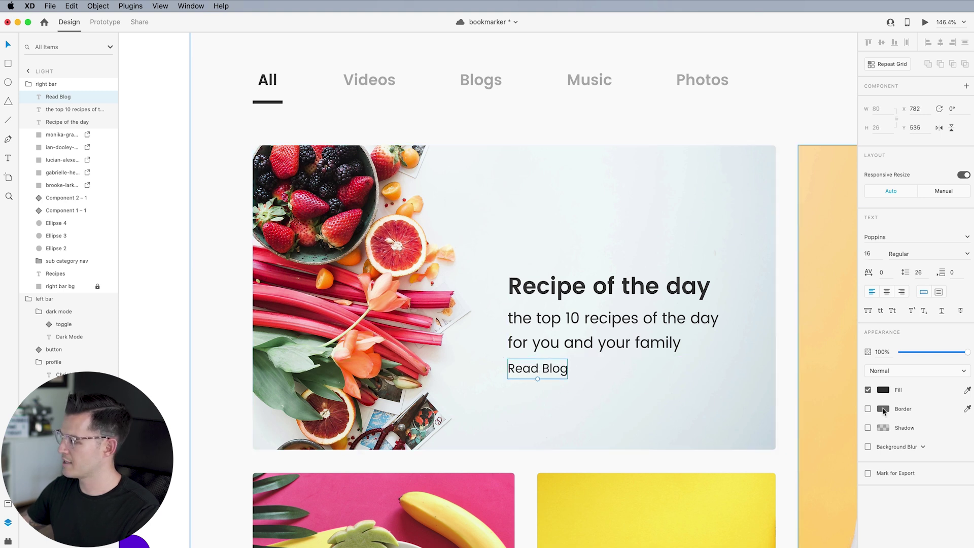
left_click(885, 390)
left_click(792, 445)
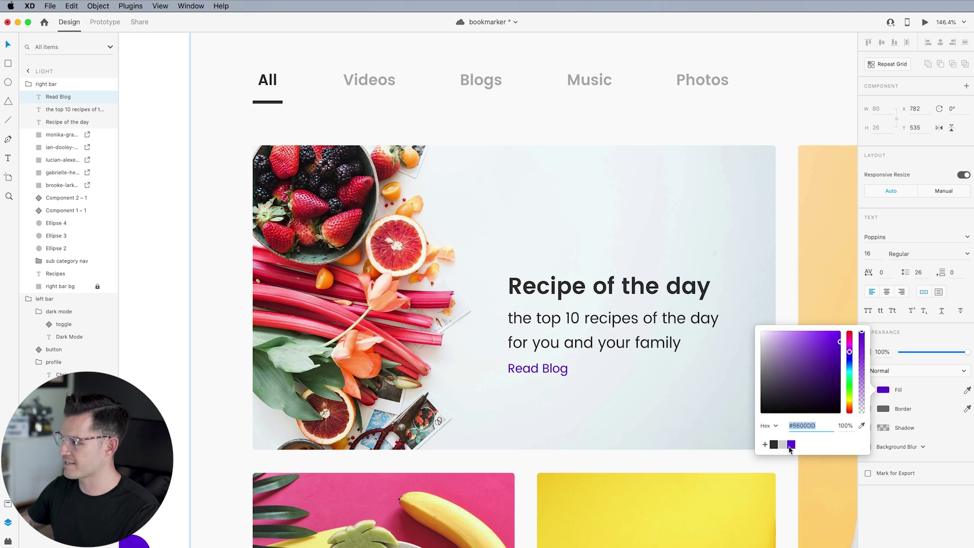
left_click(595, 429)
Shift the heading, subtitle and Read Blog down slightly and group them
left_click_drag(654, 405, 573, 412)
left_click(477, 294)
left_click(470, 339, "shift")
left_click(463, 380, "shift")
left_click_drag(463, 381, 466, 393)
key("super+g")
Nudge the hero text group, then enlarge and lower the ice-cream photo within its frame
scroll(642, 360, "down", 5)
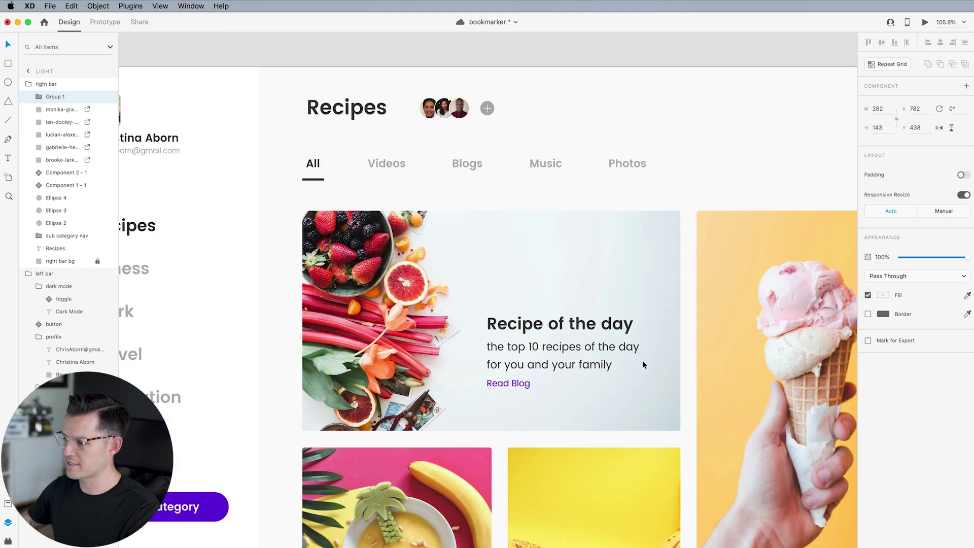
scroll(476, 305, "right", 3)
scroll(468, 286, "down", 3)
left_click_drag(402, 267, 415, 274)
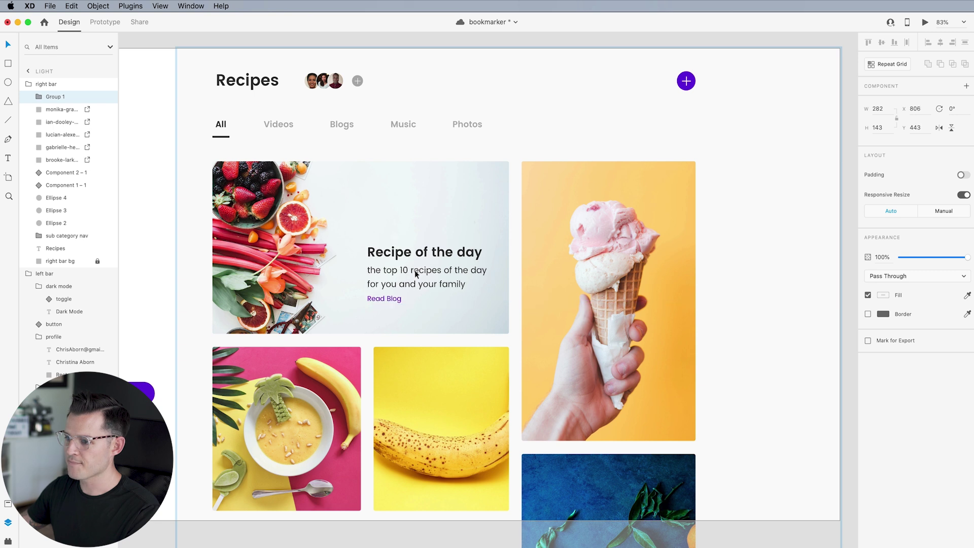
left_click(577, 229)
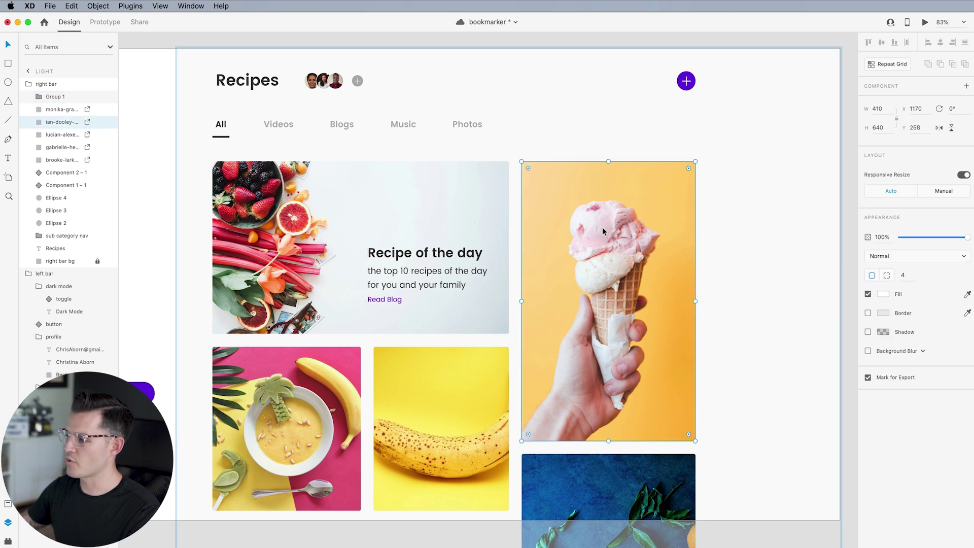
double_click(579, 251)
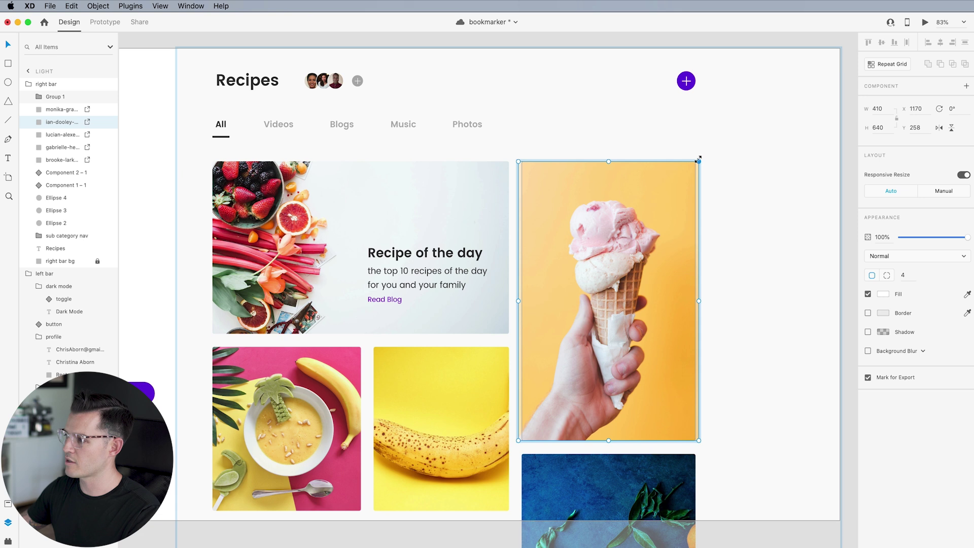
left_click_drag(695, 162, 797, 79)
left_click_drag(642, 218, 658, 295)
left_click(807, 215)
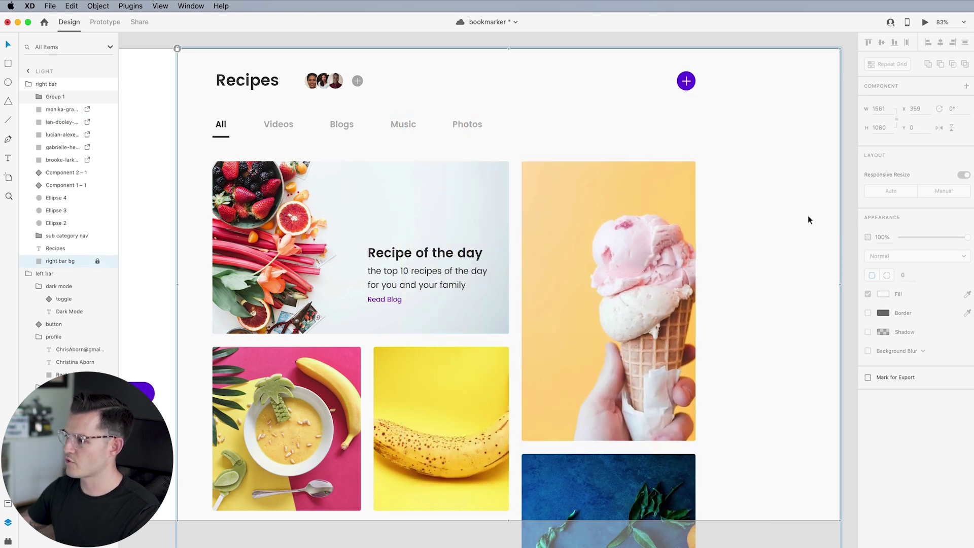
Duplicate the purple plus button onto the ice-cream card, bring it to front, and ungroup it
left_click(686, 81)
key("super+d")
left_click_drag(732, 227, 558, 207)
key("super+shift+bracketright")
right_click(558, 207)
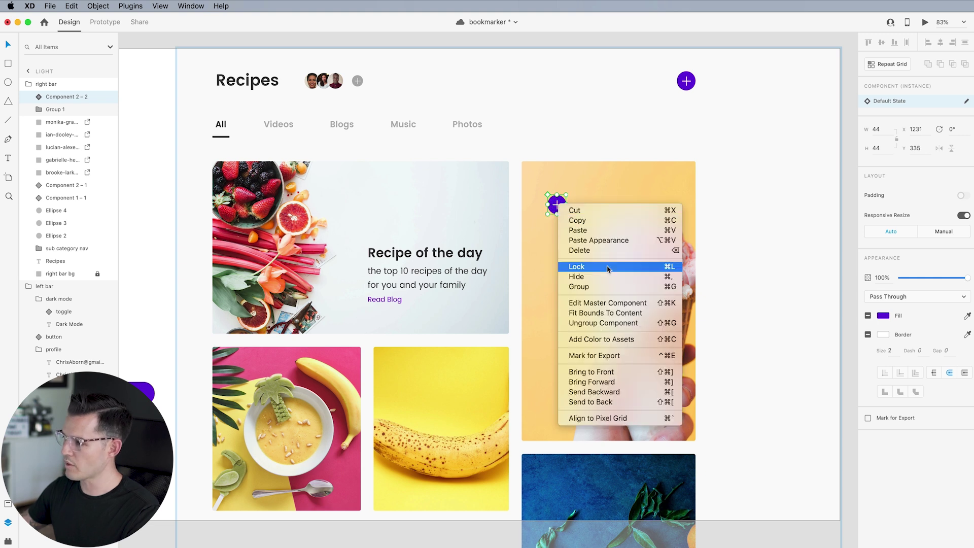
left_click(603, 319)
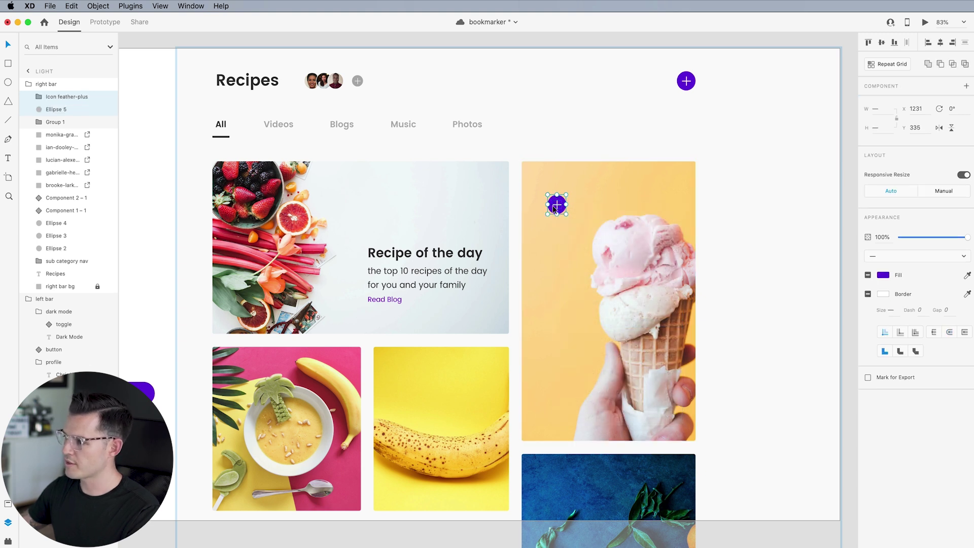
Delete the plus mark from the copied purple circle
scroll(558, 203, "up", 5)
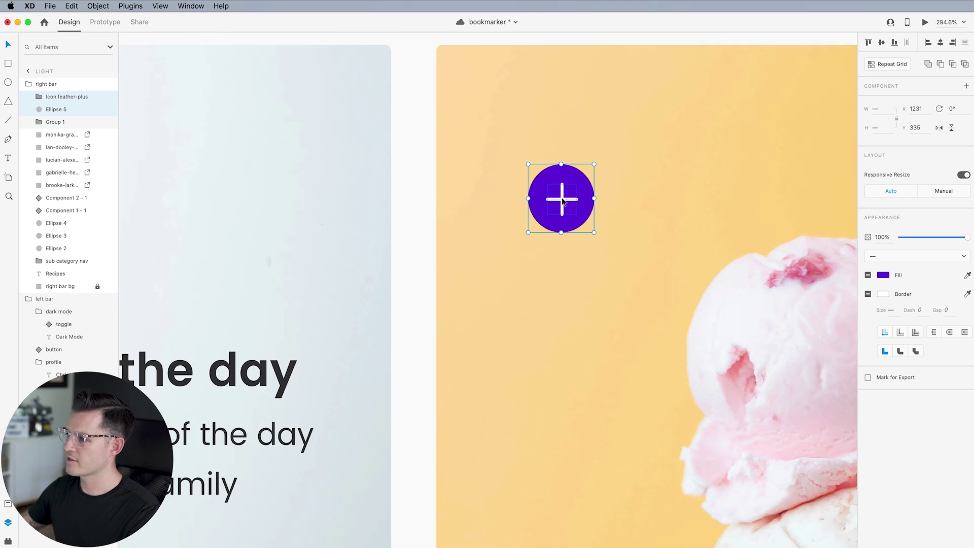
double_click(563, 201)
double_click(563, 202)
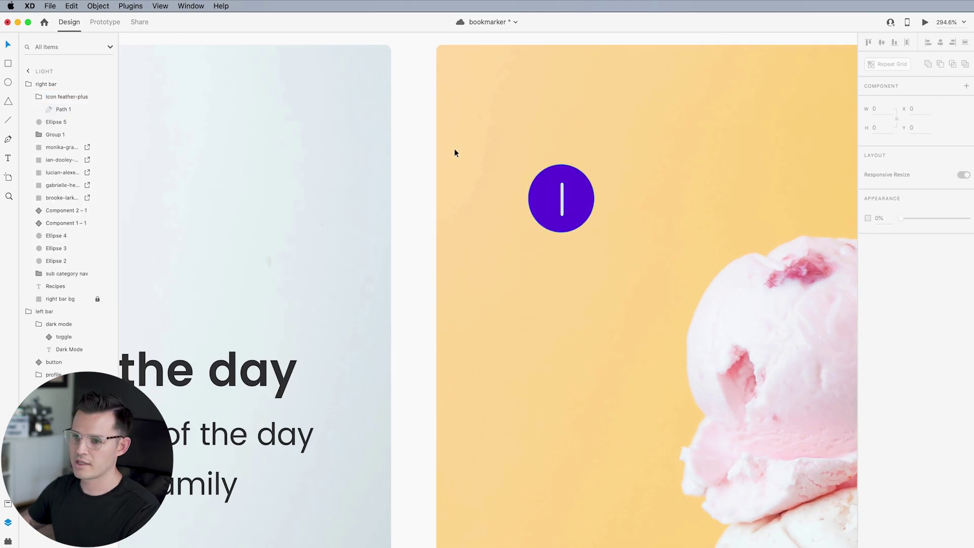
left_click(71, 101)
key("Delete")
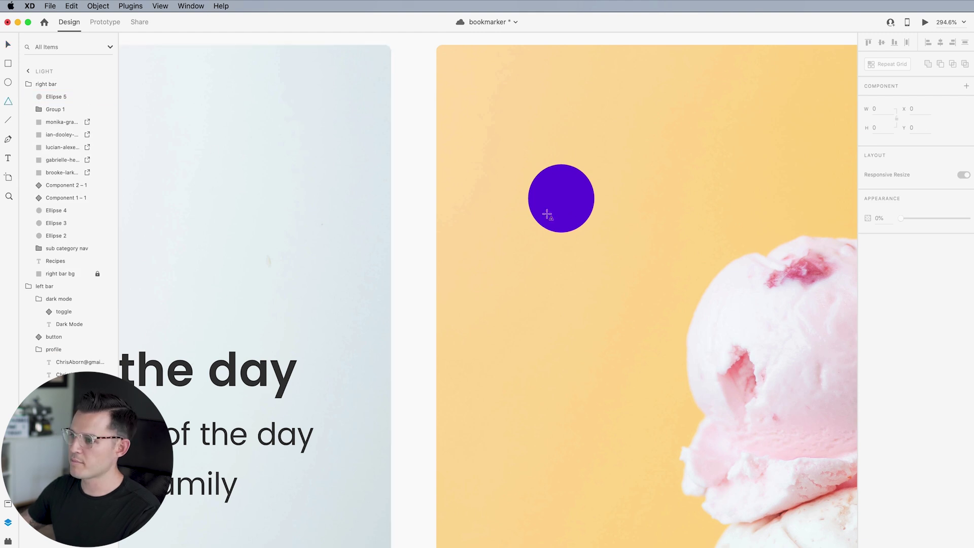
Draw a white triangle, rotate it 90°, round corners to 1, remove its outline, and centre it
left_click_drag(556, 196, 571, 210)
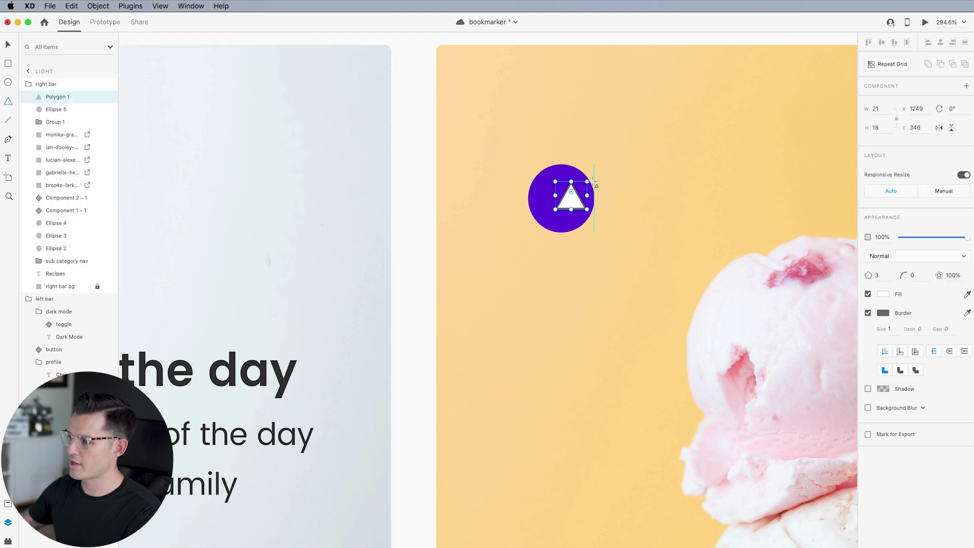
left_click_drag(591, 181, 586, 216)
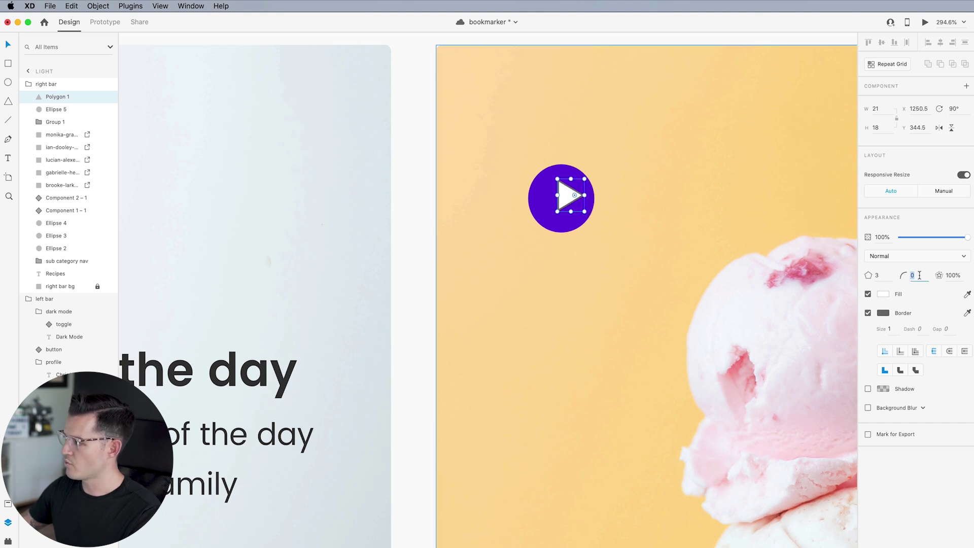
key("Up")
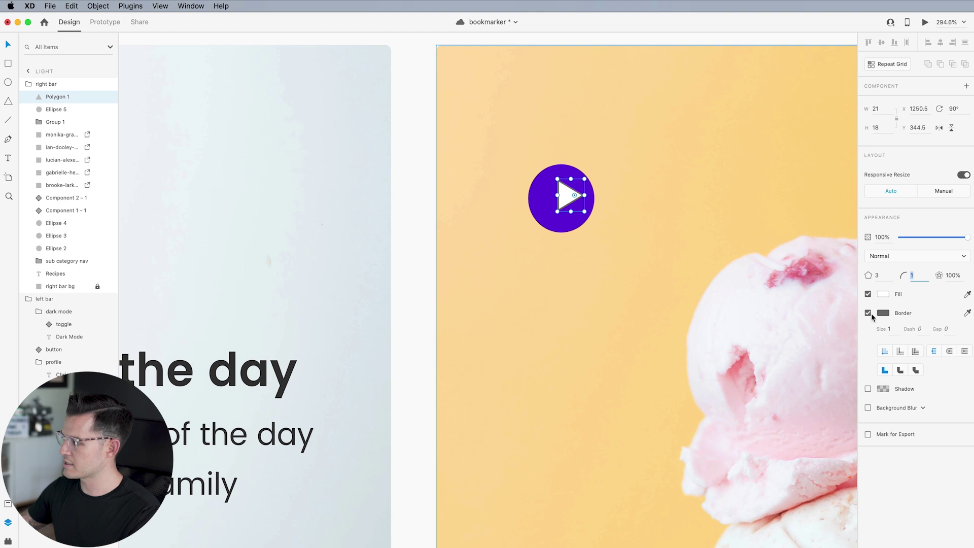
left_click(869, 314)
left_click_drag(565, 196, 562, 198)
key("Left")
key("Left")
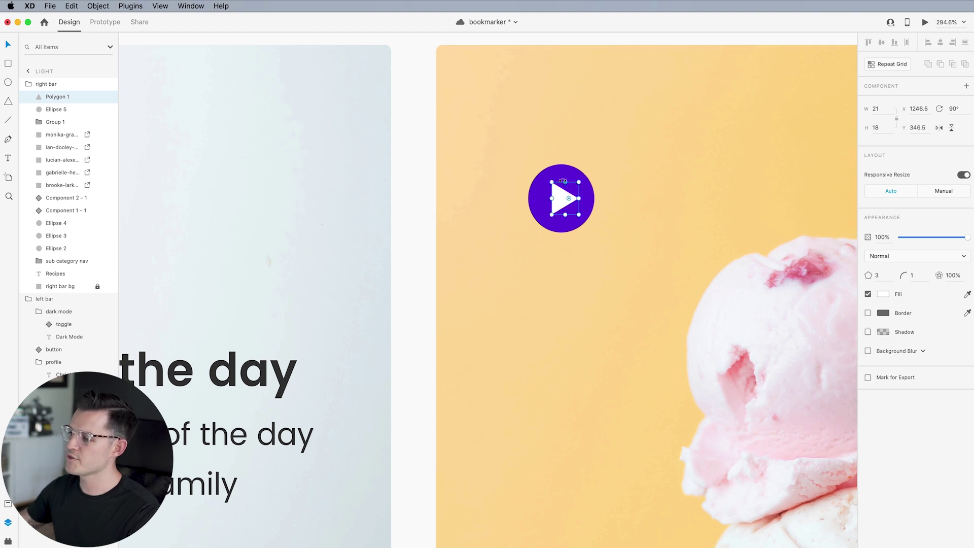
Group the triangle with the circle and enlarge the play button to 72×72
left_click(565, 172, "shift")
key("super+g")
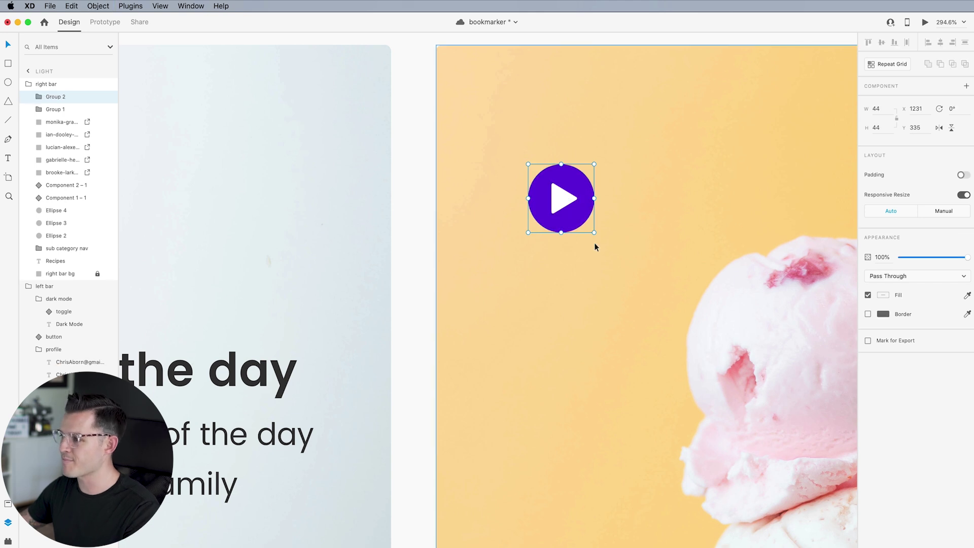
left_click_drag(589, 233, 637, 290)
Move the play button up-left in the ice-cream card and shrink it slightly
scroll(635, 287, "down", 10)
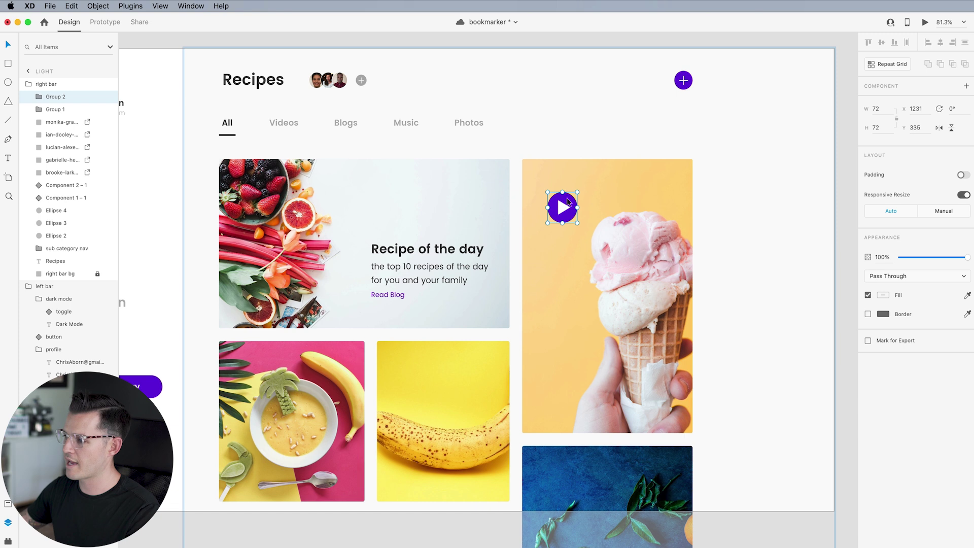
left_click_drag(562, 208, 547, 186)
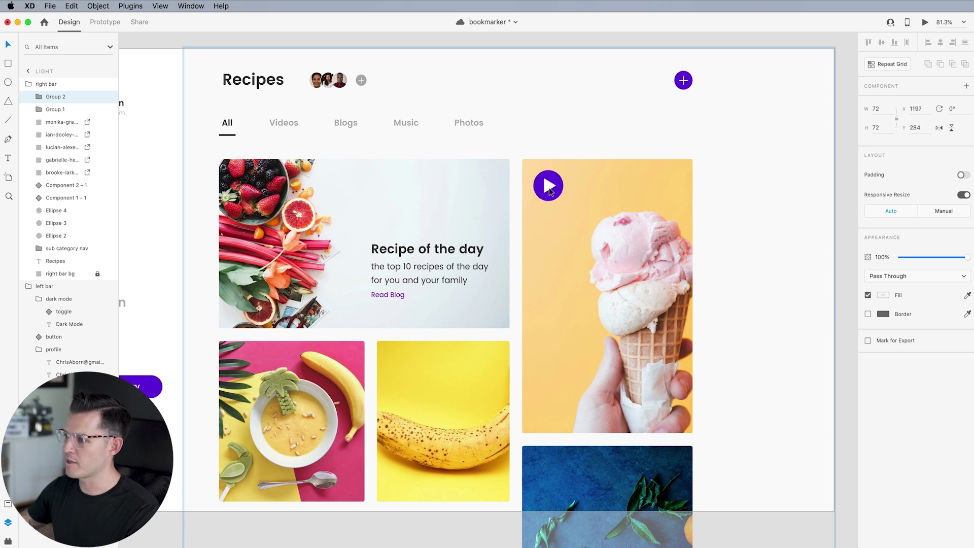
scroll(630, 303, "down", 3)
scroll(631, 182, "down", 3)
scroll(632, 183, "left", 2)
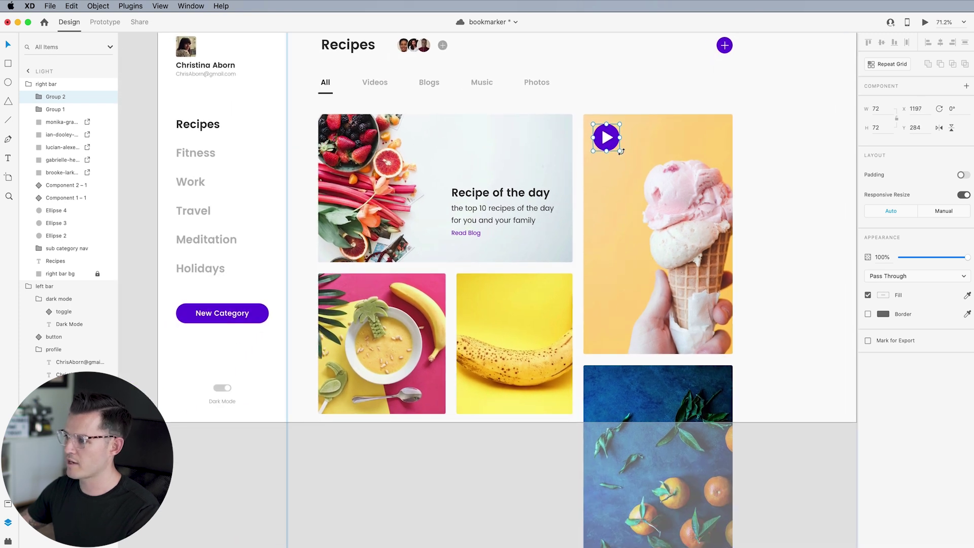
left_click_drag(620, 150, 614, 145)
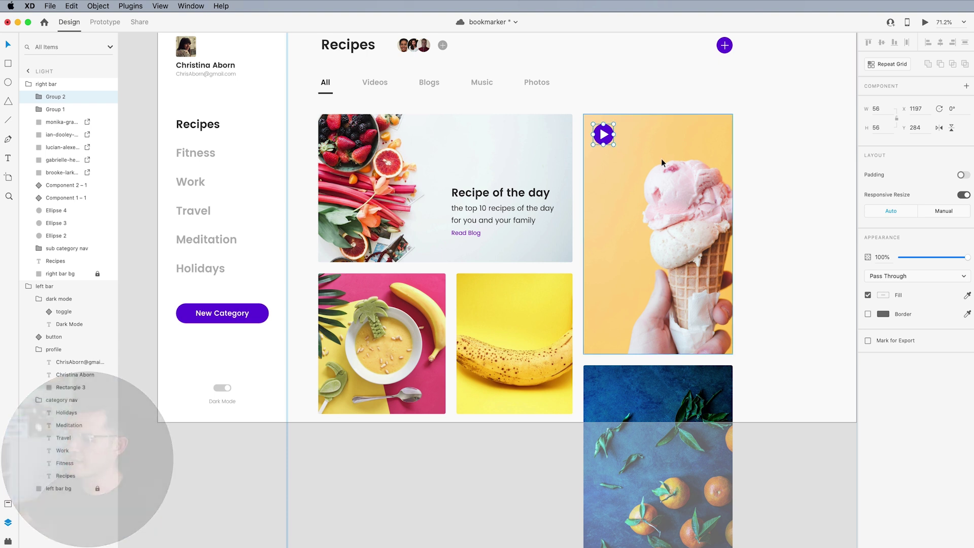
left_click(465, 454)
Enlarge the banana photo inside its card and resize the card's body text box
double_click(516, 316)
left_click_drag(517, 316, 365, 463)
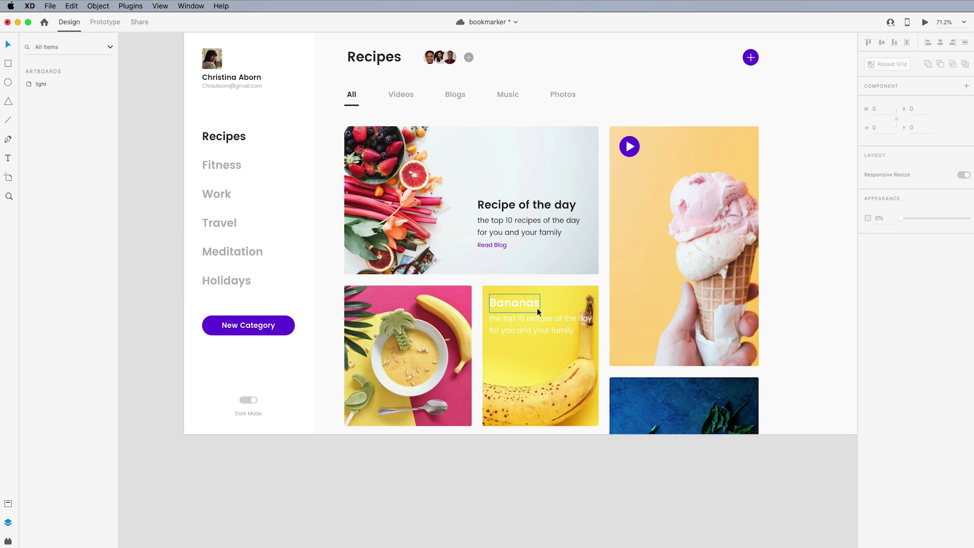
left_click_drag(592, 335, 558, 355)
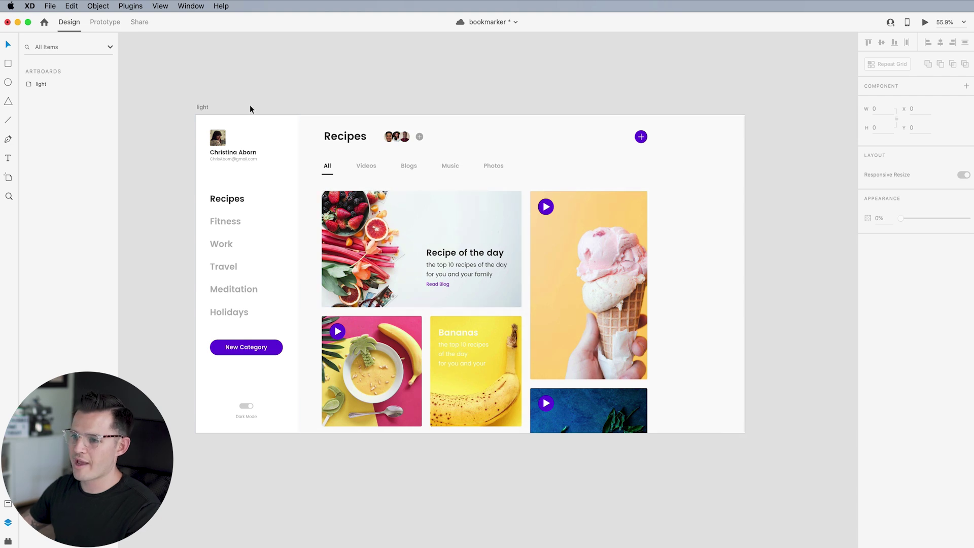
left_click_drag(401, 90, 381, 88)
Duplicate the light artboard, place the copy beside the original and zoom in on it
left_click(181, 105)
key("super+d")
left_click_drag(808, 133, 749, 136)
left_click_drag(805, 90, 339, 78)
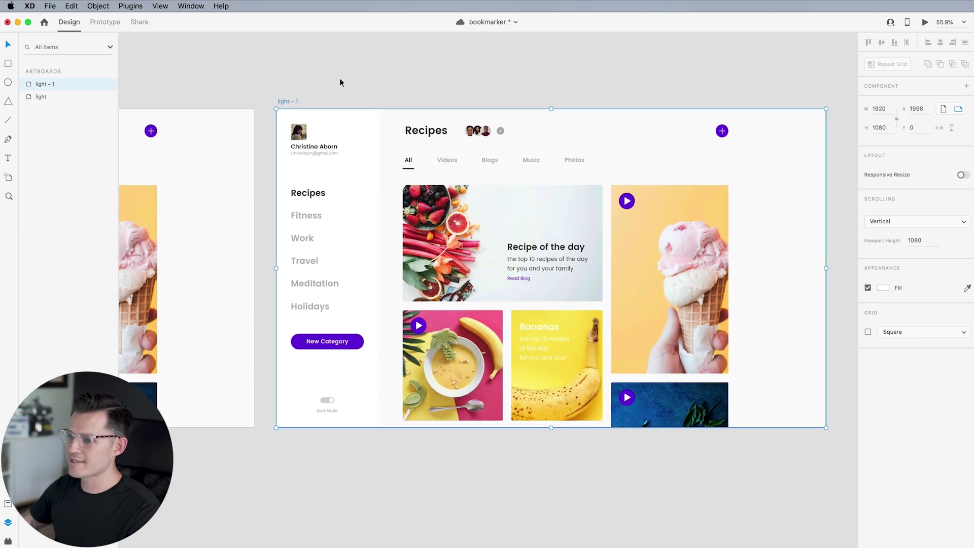
key("z")
left_click(846, 487)
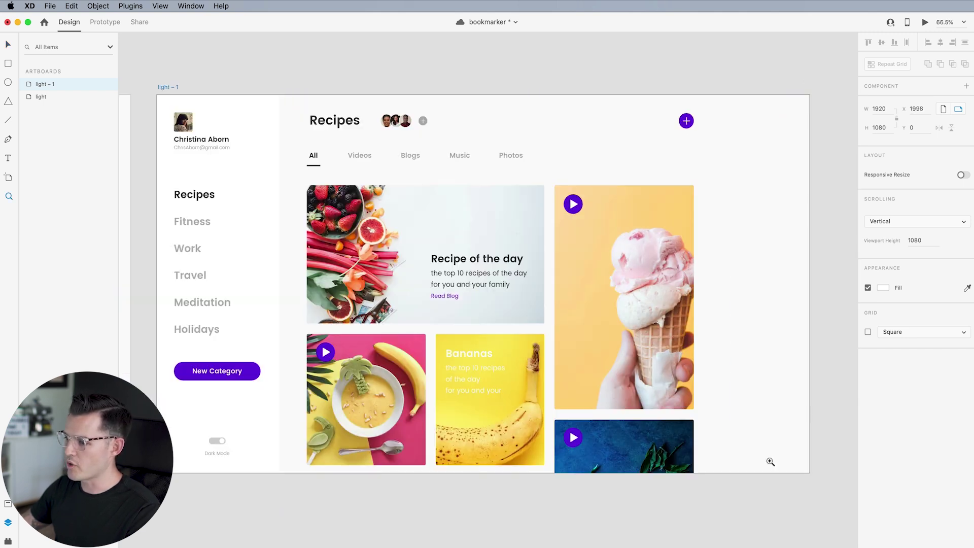
key("v")
scroll(259, 344, "left", 3)
Make the copy's left bar background black and the right background #141414
double_click(316, 121)
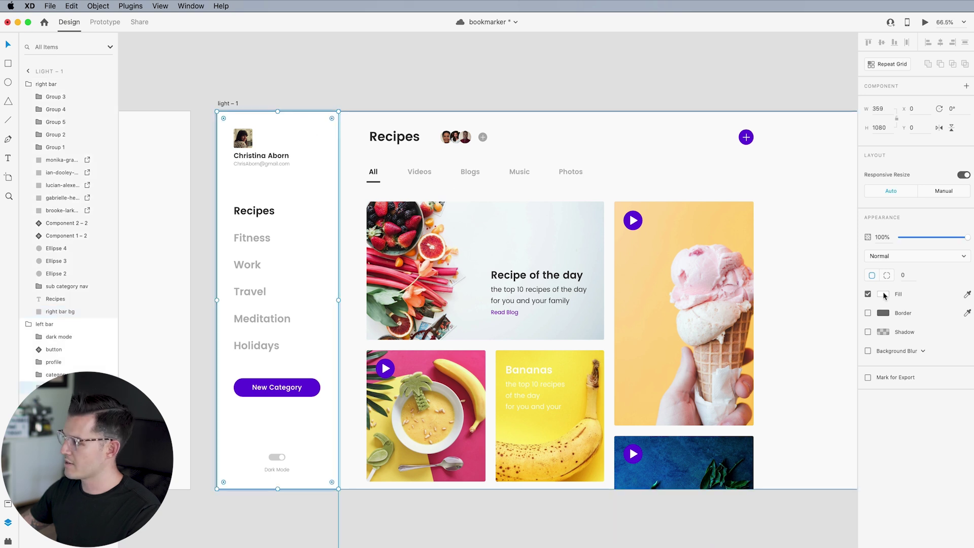
left_click(884, 295)
left_click(774, 355)
left_click(467, 514)
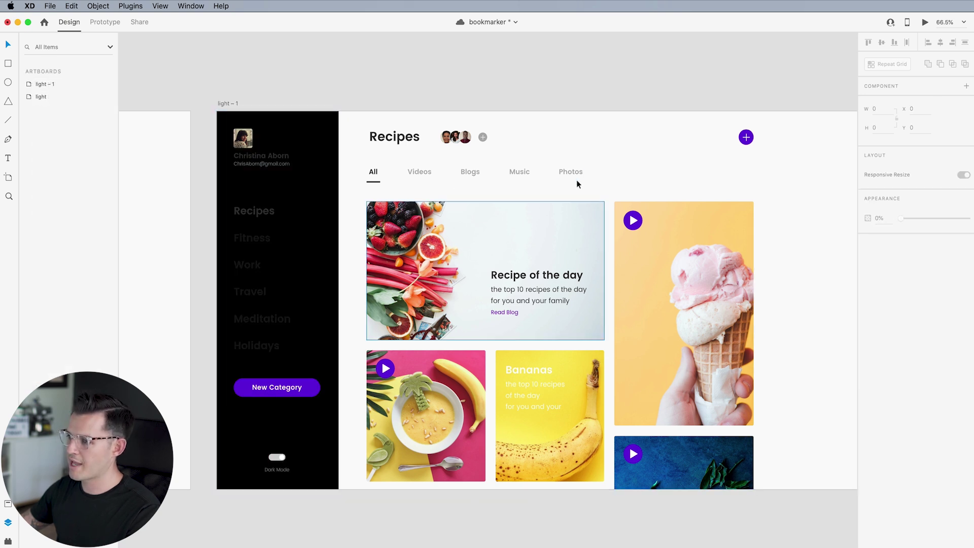
left_click(829, 233)
left_click(883, 294)
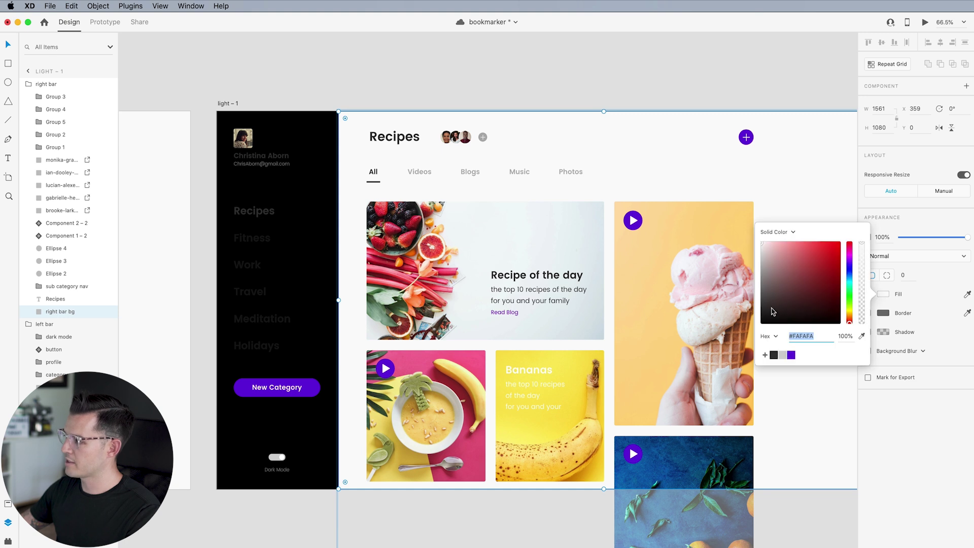
left_click(760, 318)
left_click(473, 79)
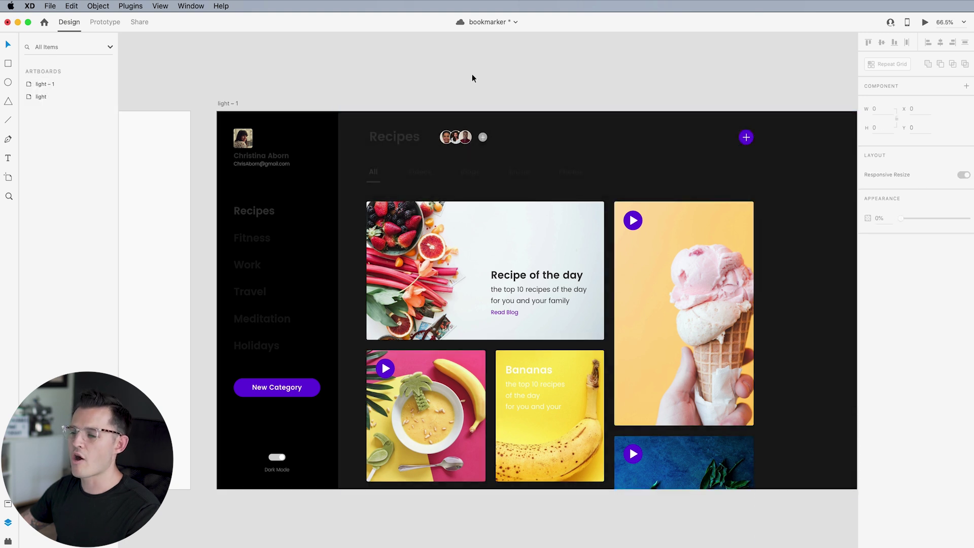
Set all six sidebar category labels to white #FFFFFF
left_click(252, 213, "super")
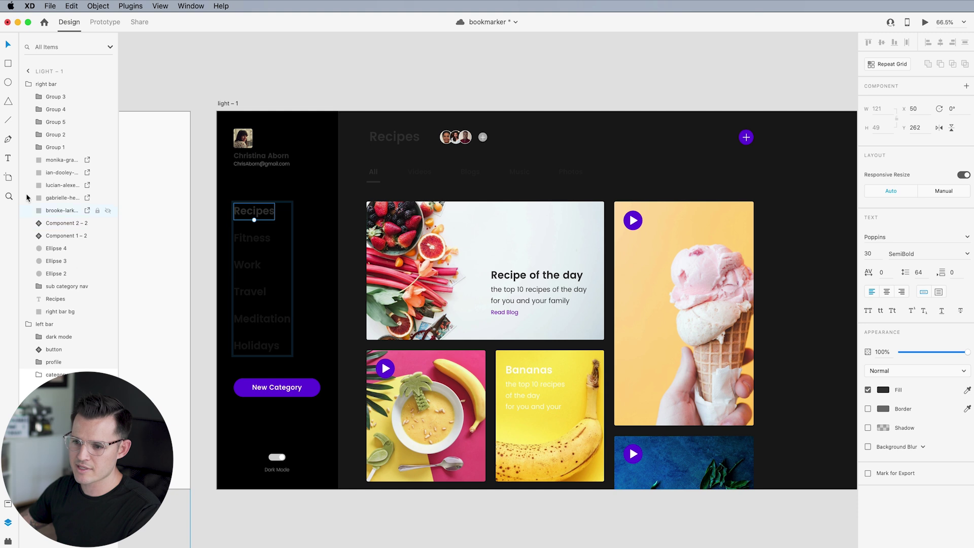
key("super+a")
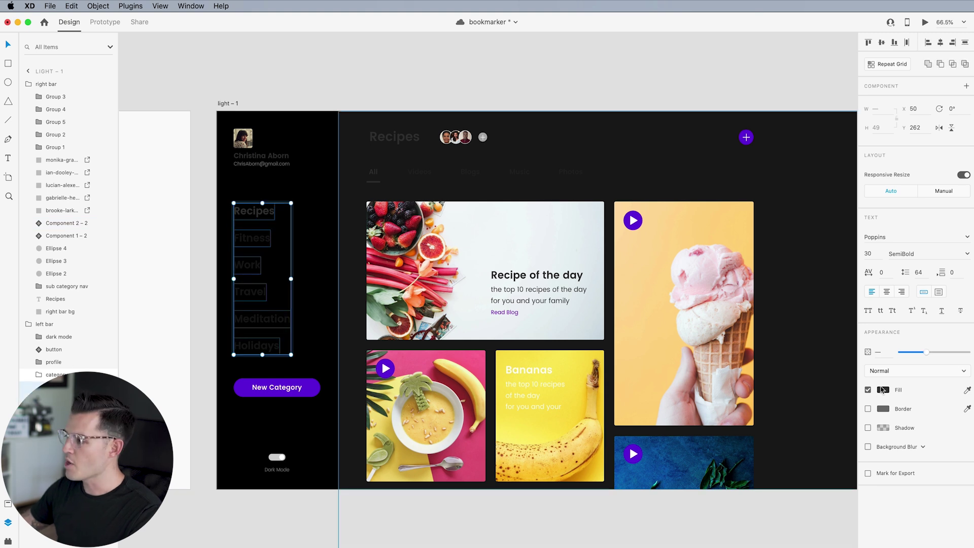
left_click(888, 391)
type("ffffff")
key("Return")
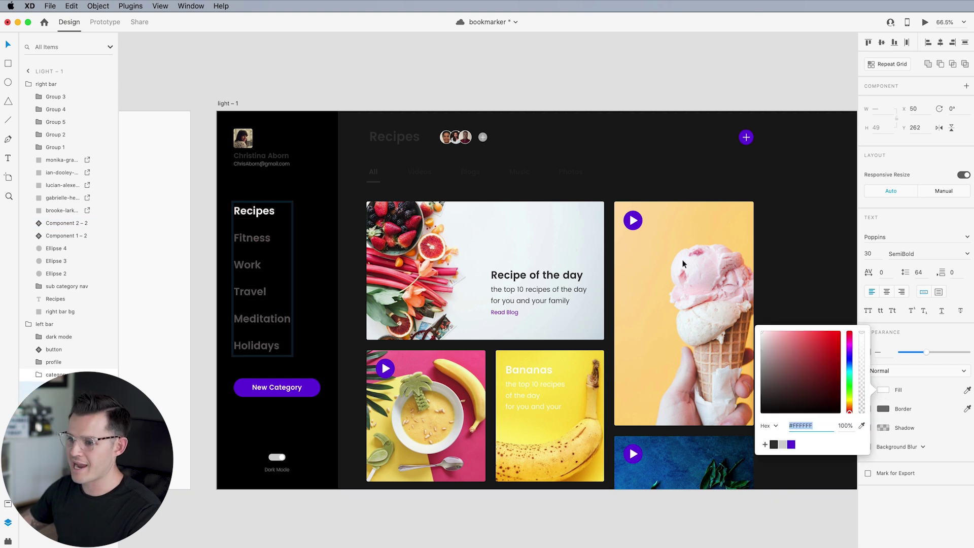
left_click(329, 67)
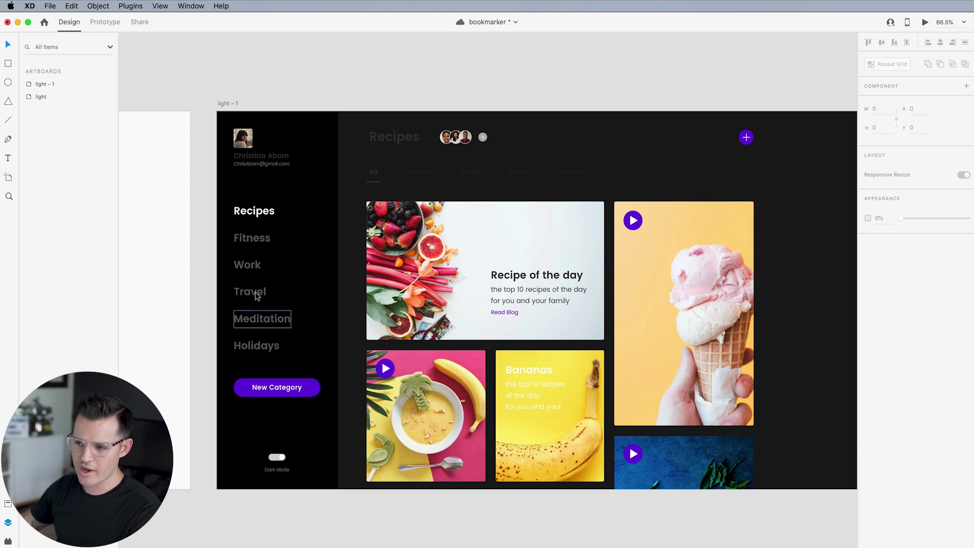
Make the profile name, email and Recipes heading text white
left_click(262, 168)
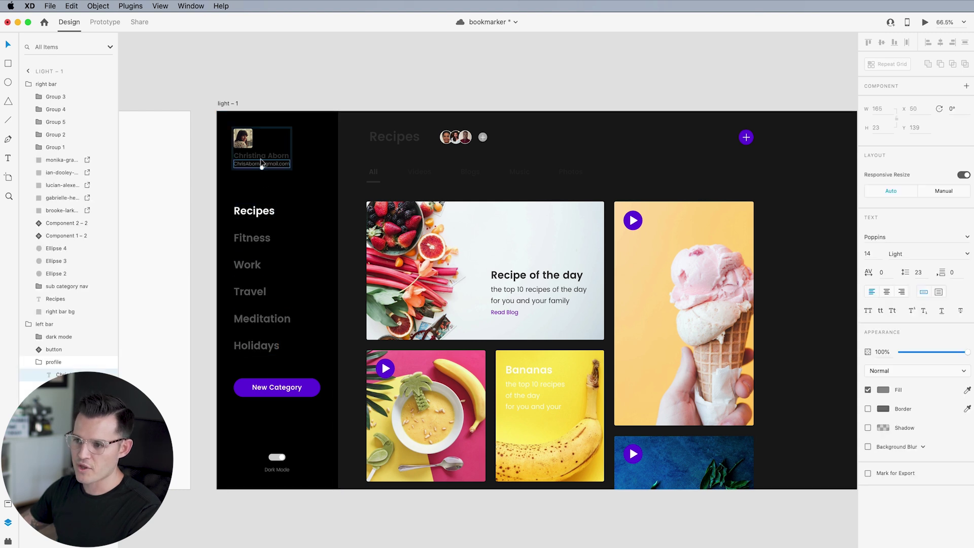
left_click(261, 157)
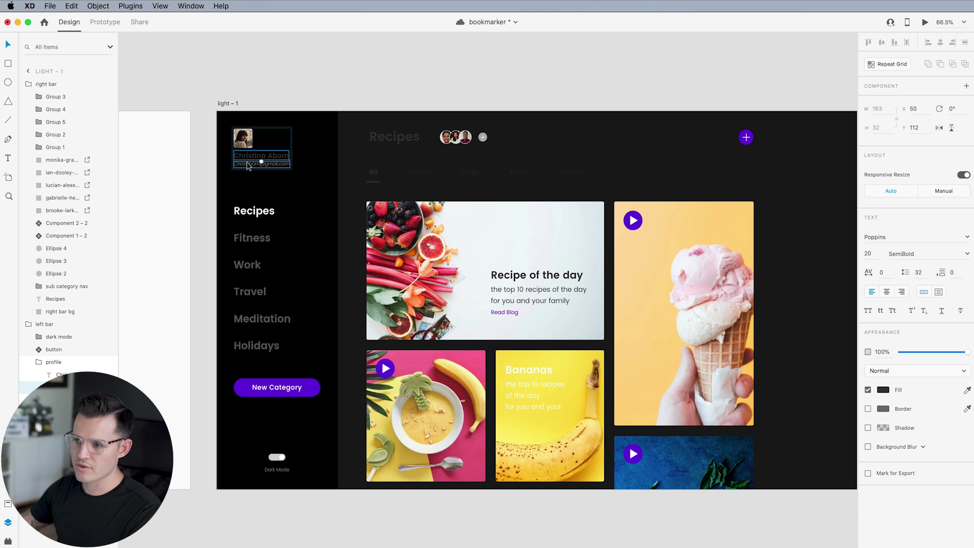
left_click(261, 164, "shift")
left_click(883, 390)
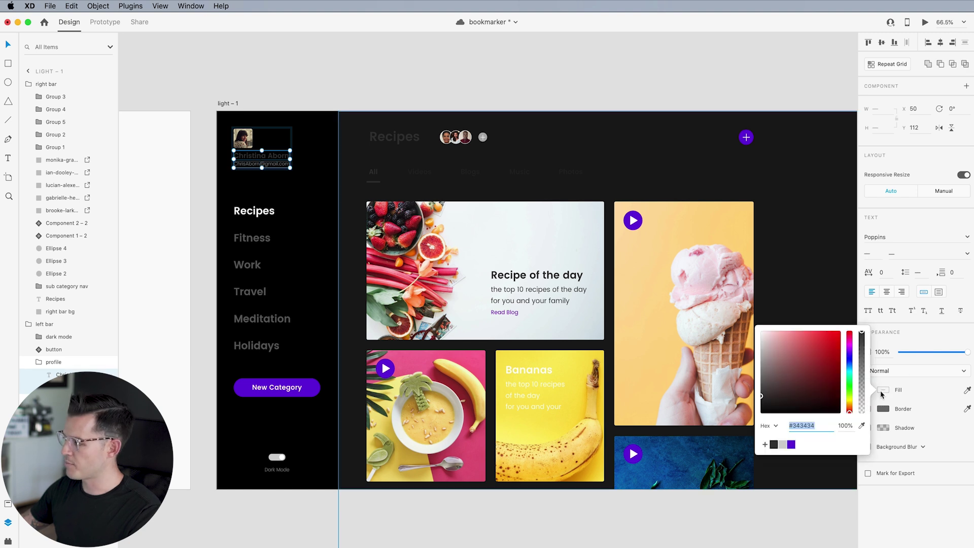
left_click(422, 109)
double_click(394, 137)
left_click(884, 390)
left_click(764, 325)
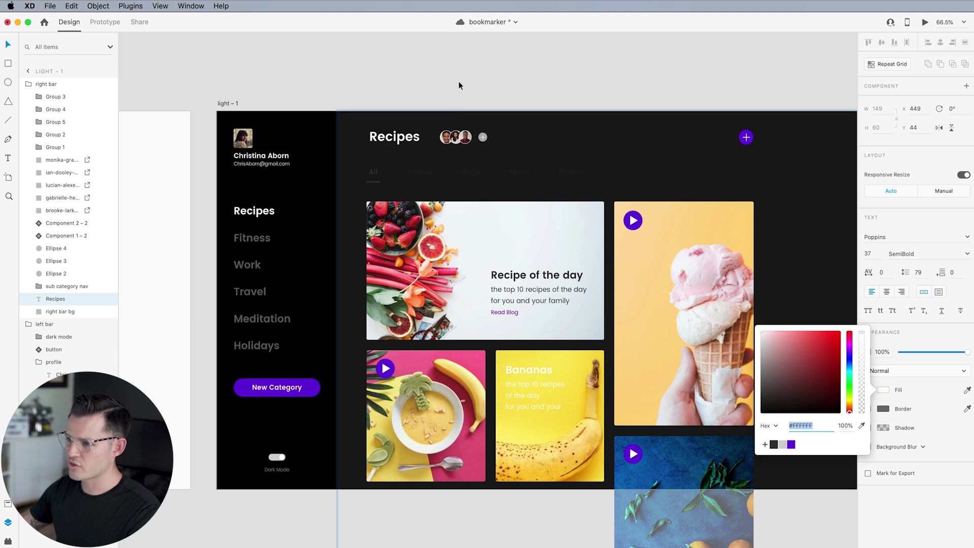
left_click(459, 82)
Lighten the category tab labels and make the All tab underline white
left_click(376, 179, "super")
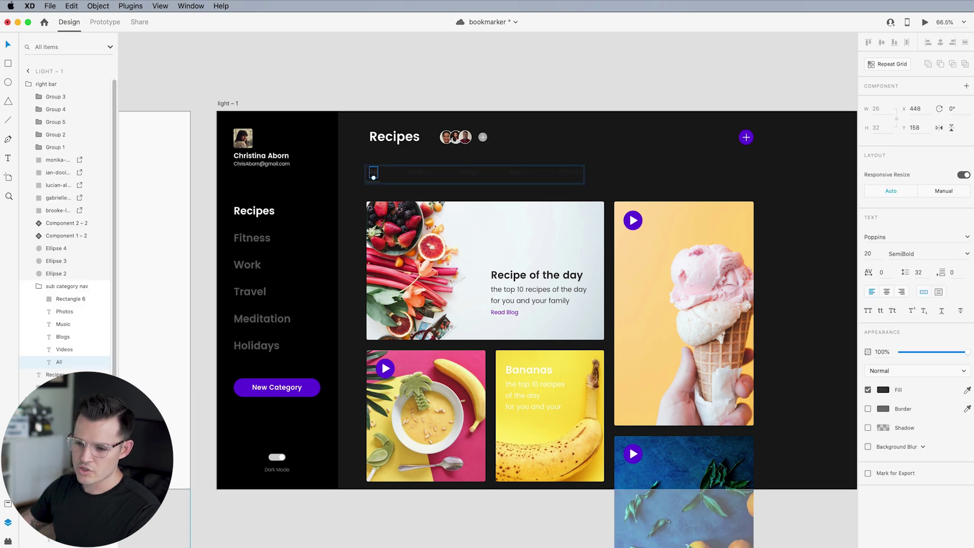
left_click(61, 311, "shift")
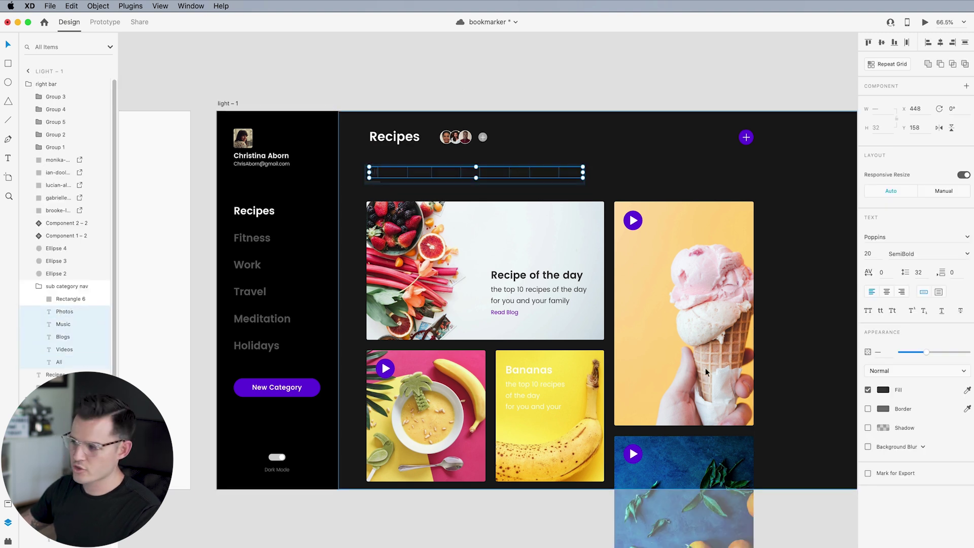
left_click(884, 390)
left_click(580, 64)
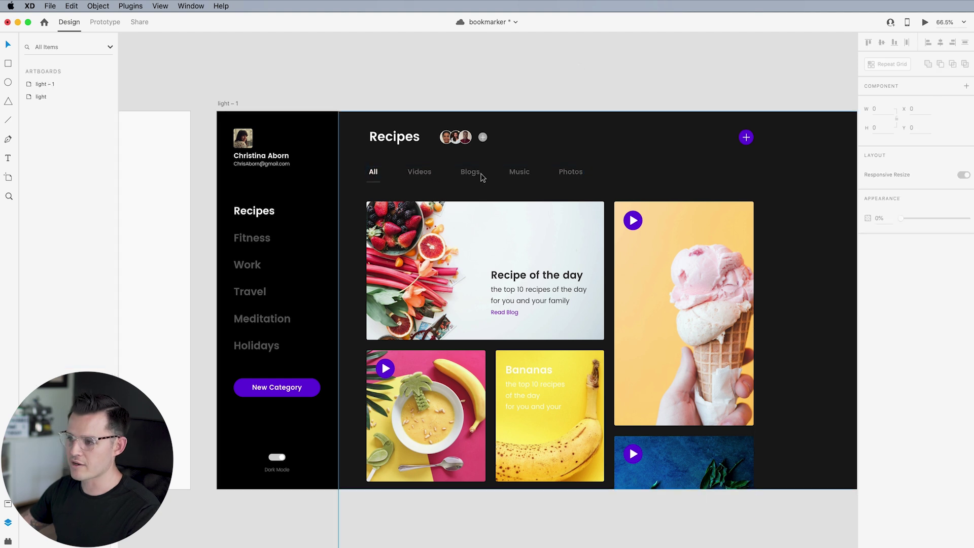
scroll(392, 178, "up", 5)
double_click(364, 189)
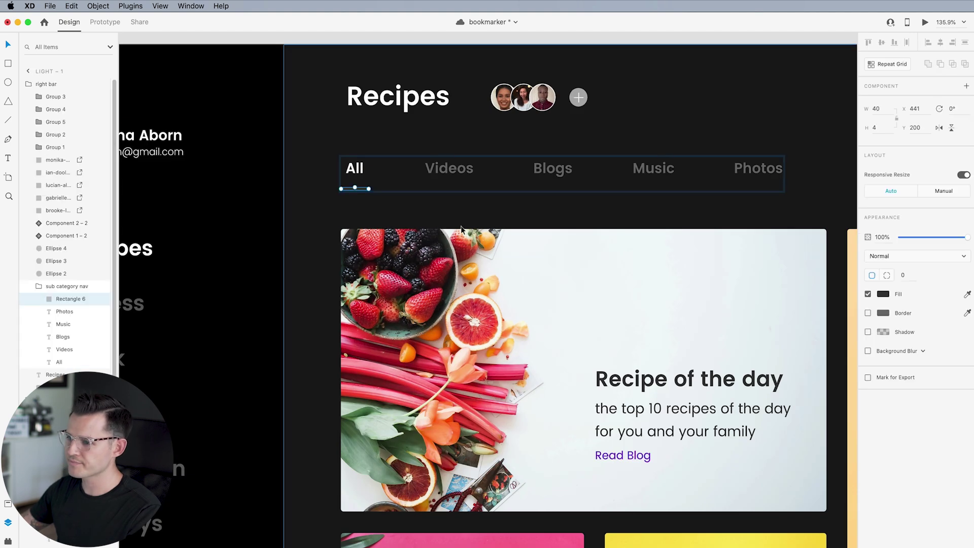
left_click(883, 296)
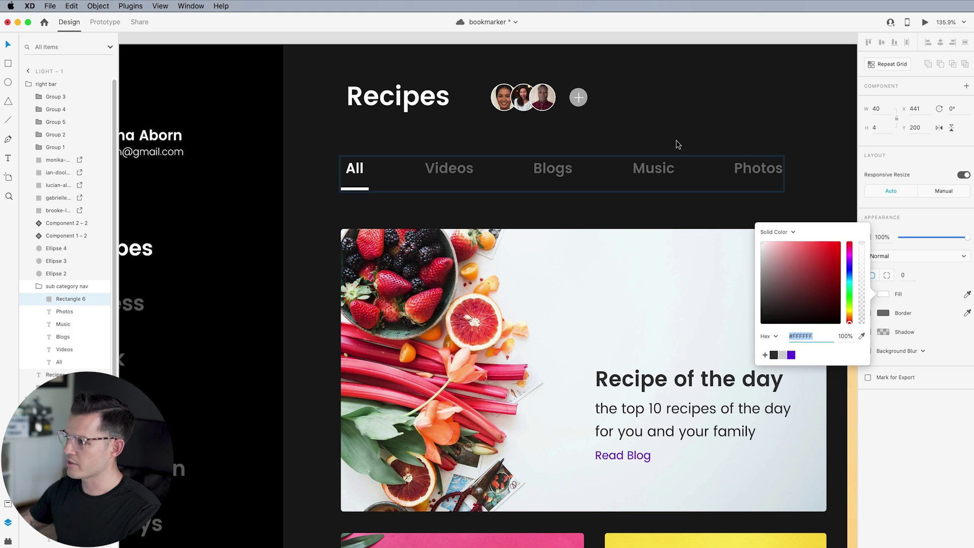
scroll(676, 144, "down", 5)
left_click(594, 78)
left_click_drag(593, 78, 604, 66)
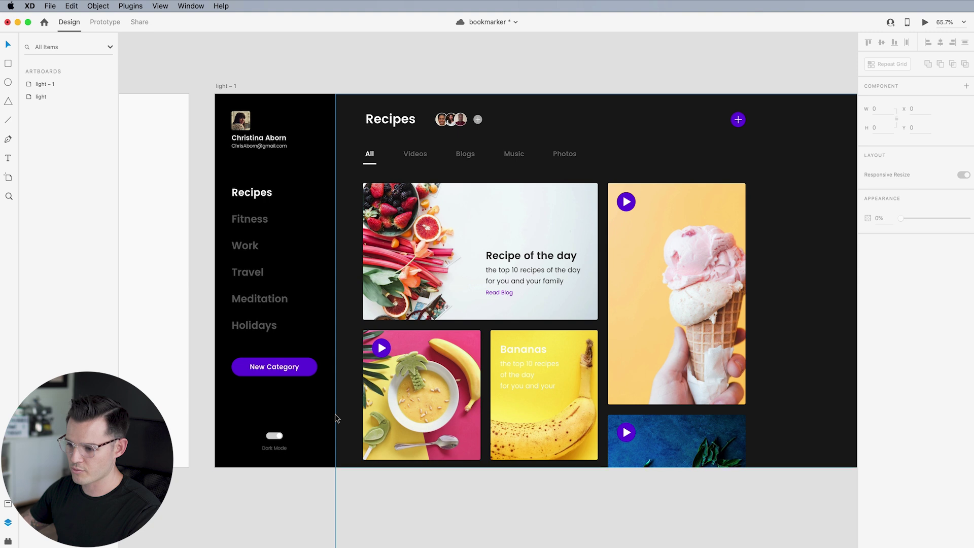
Make the Dark Mode label white
left_click(279, 451)
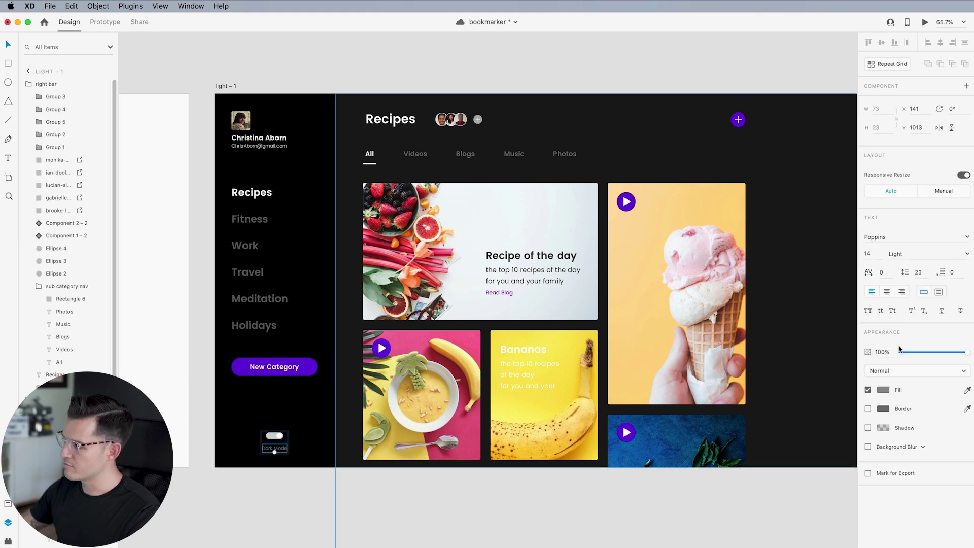
left_click(883, 390)
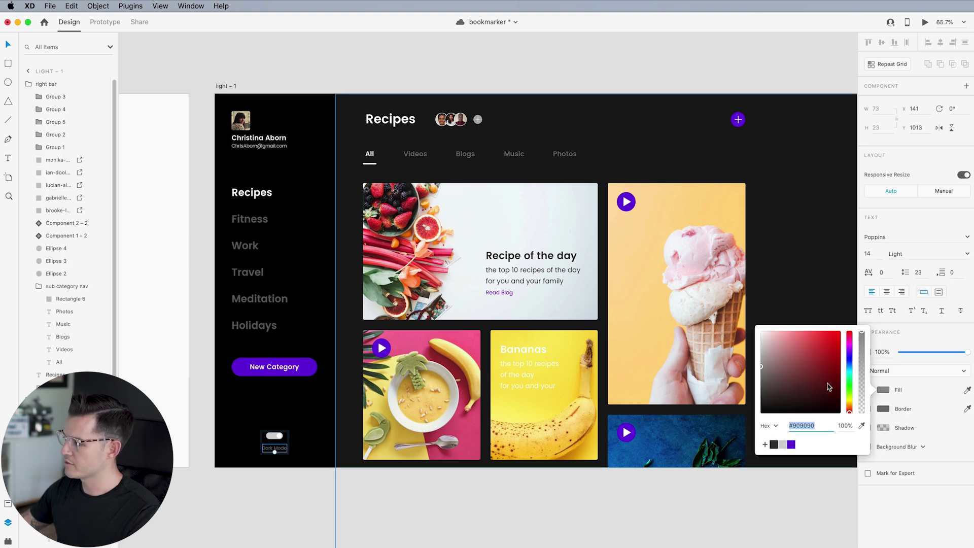
left_click(407, 520)
scroll(247, 459, "left", 15)
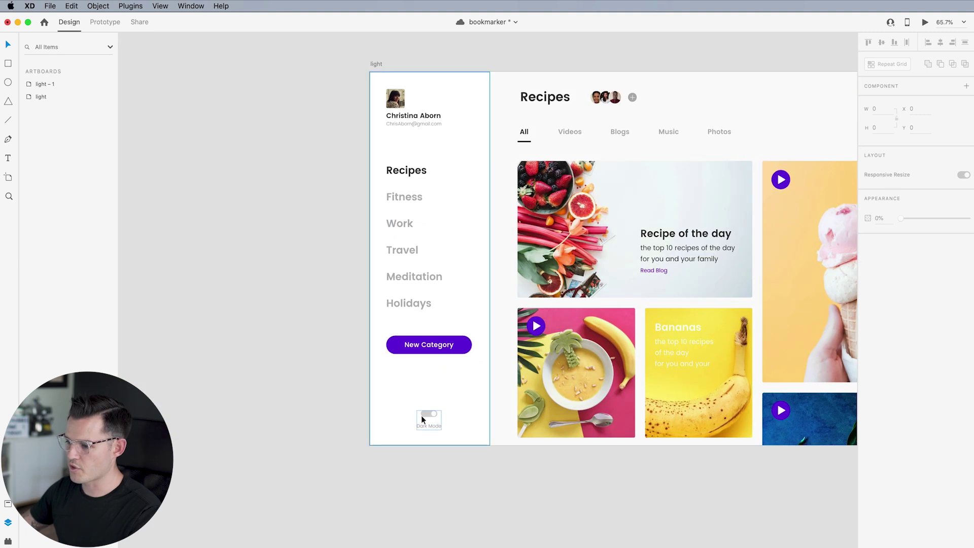
scroll(421, 415, "up", 5)
Add a new 'dark mode' state to the toggle component
left_click(421, 414)
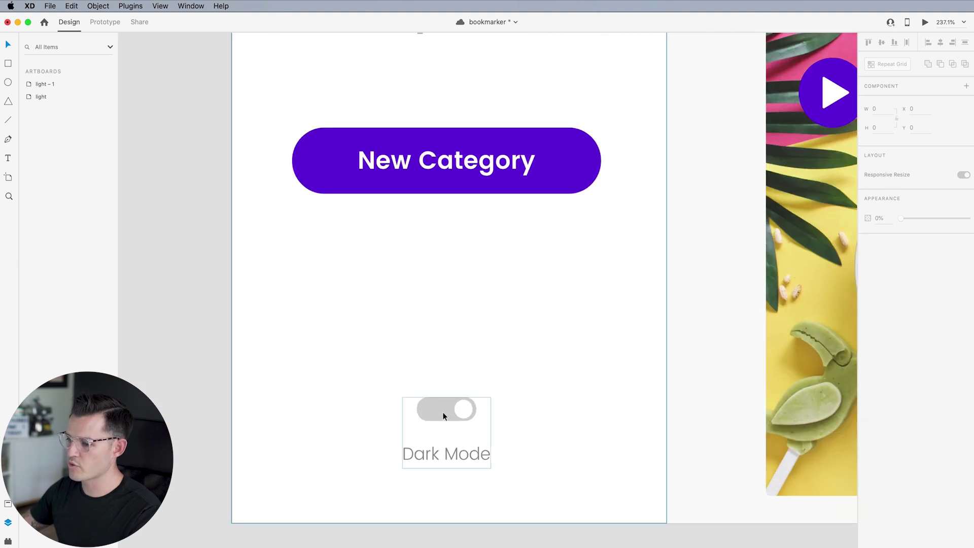
double_click(443, 416)
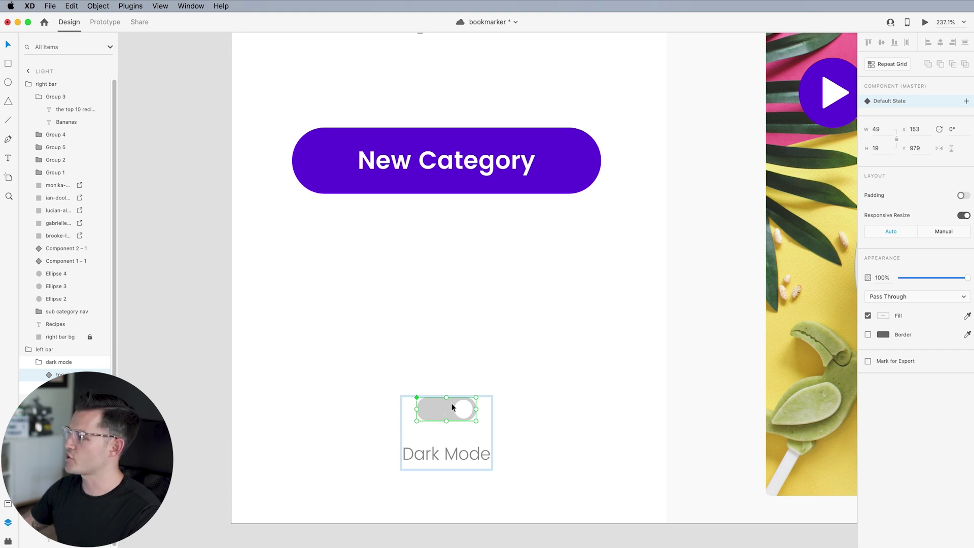
left_click(967, 103)
left_click(902, 105)
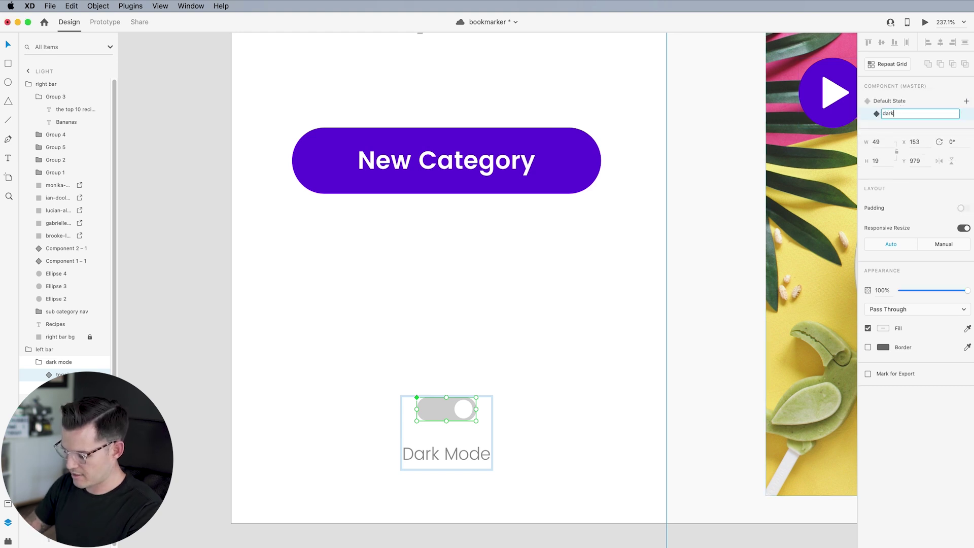
key("Return")
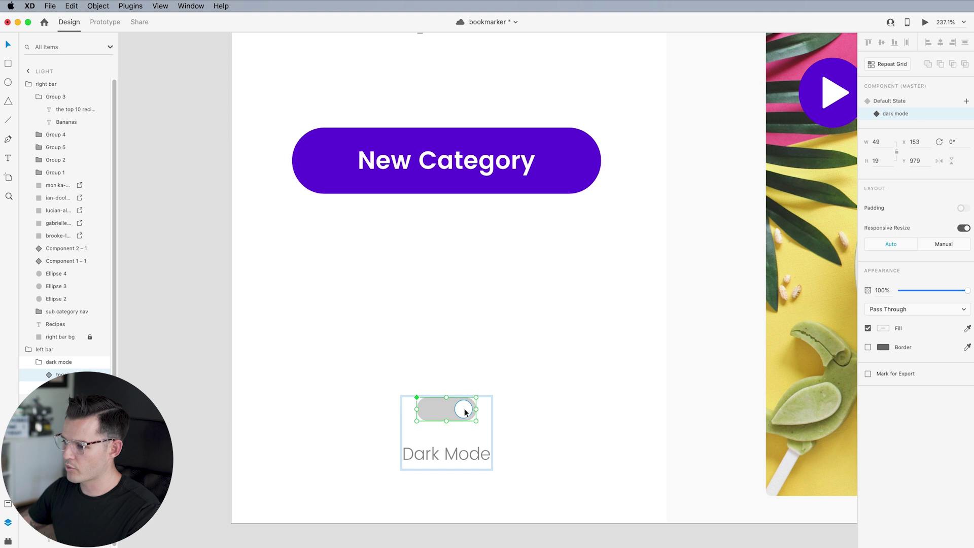
In the dark mode state, fill the toggle track purple and slide the knob left
double_click(440, 416)
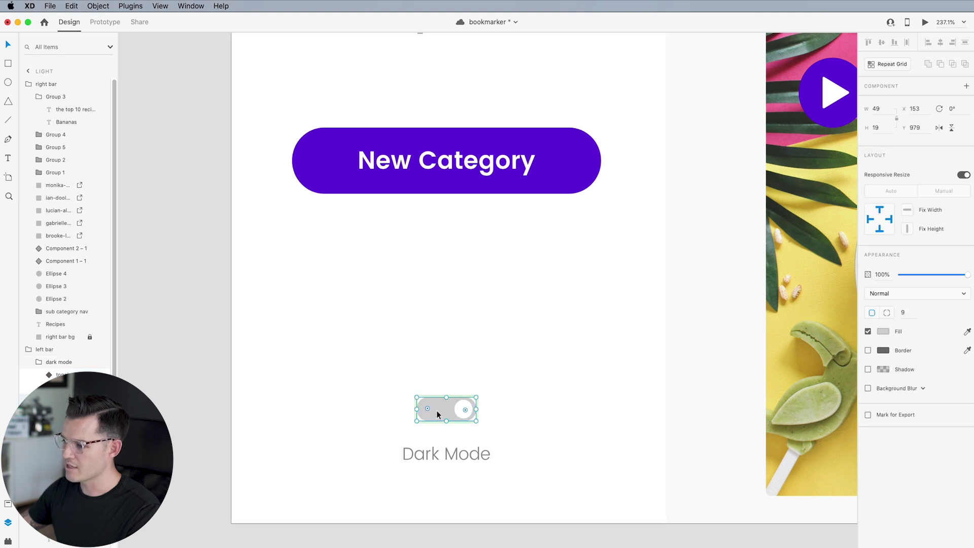
left_click(884, 331)
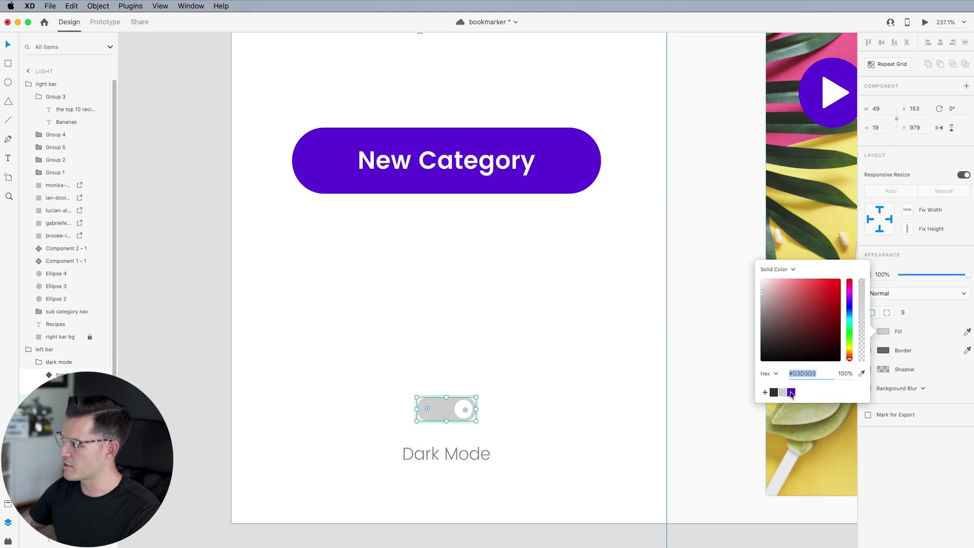
left_click(791, 392)
left_click(463, 412)
left_click(463, 412)
left_click_drag(464, 412, 434, 413)
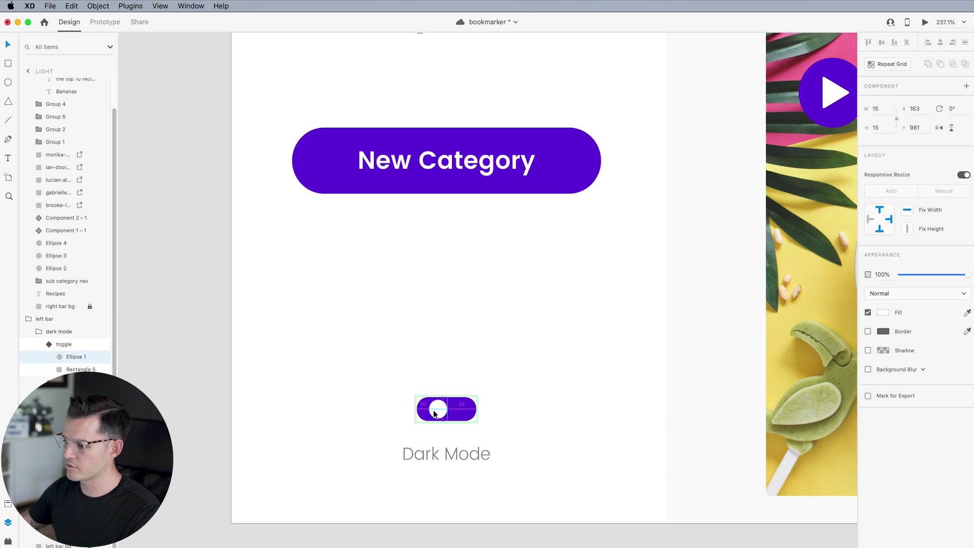
left_click(506, 517)
Return the toggle to its Default State and clear the selection
left_click(446, 412)
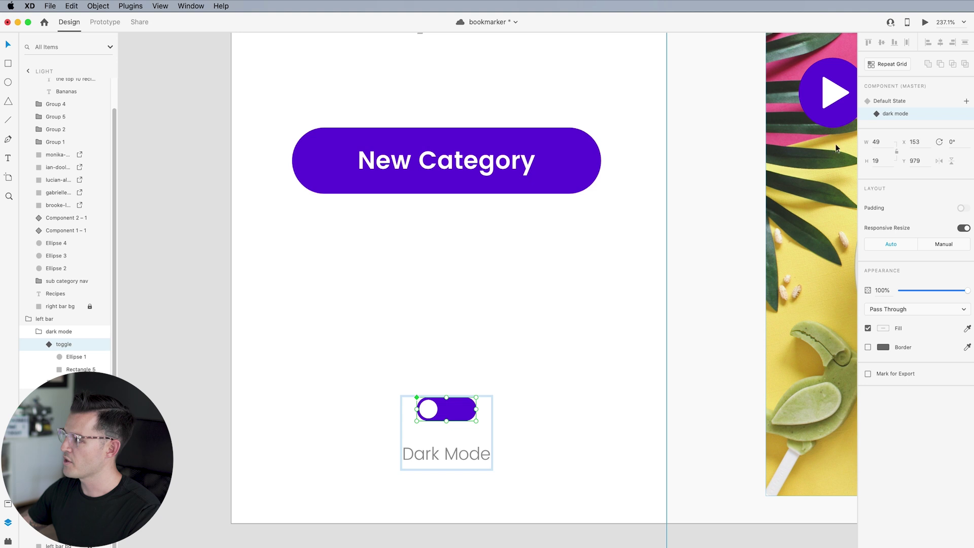
left_click(892, 104)
scroll(606, 331, "down", 10)
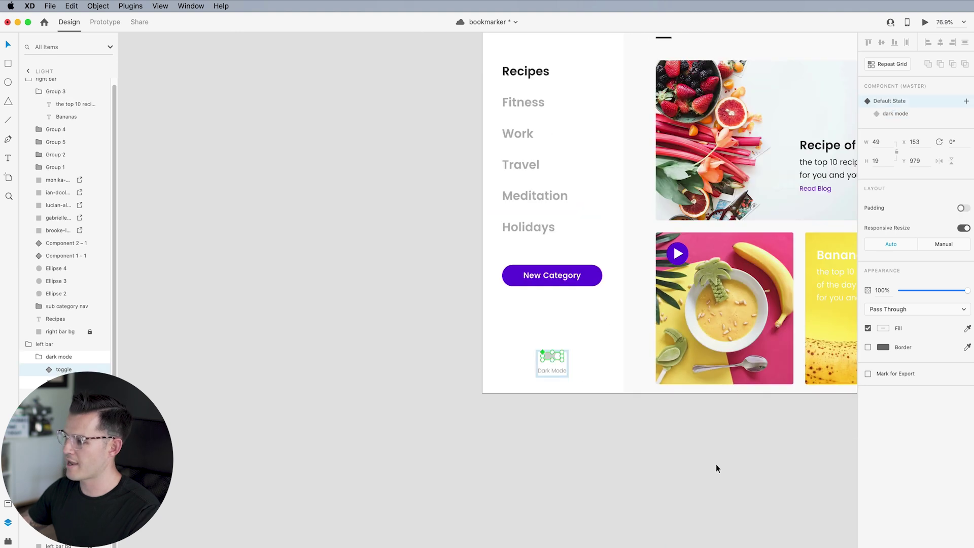
left_click(714, 463)
scroll(313, 404, "right", 15)
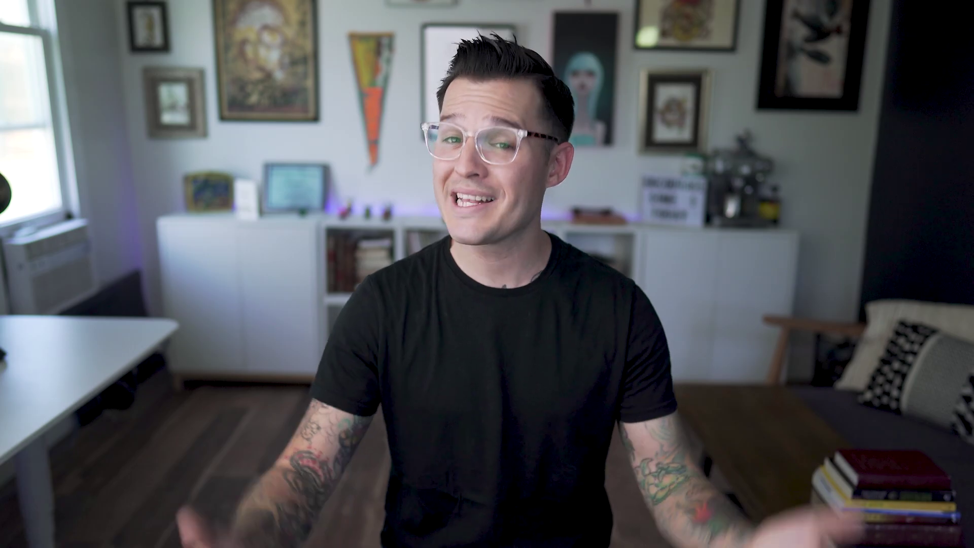